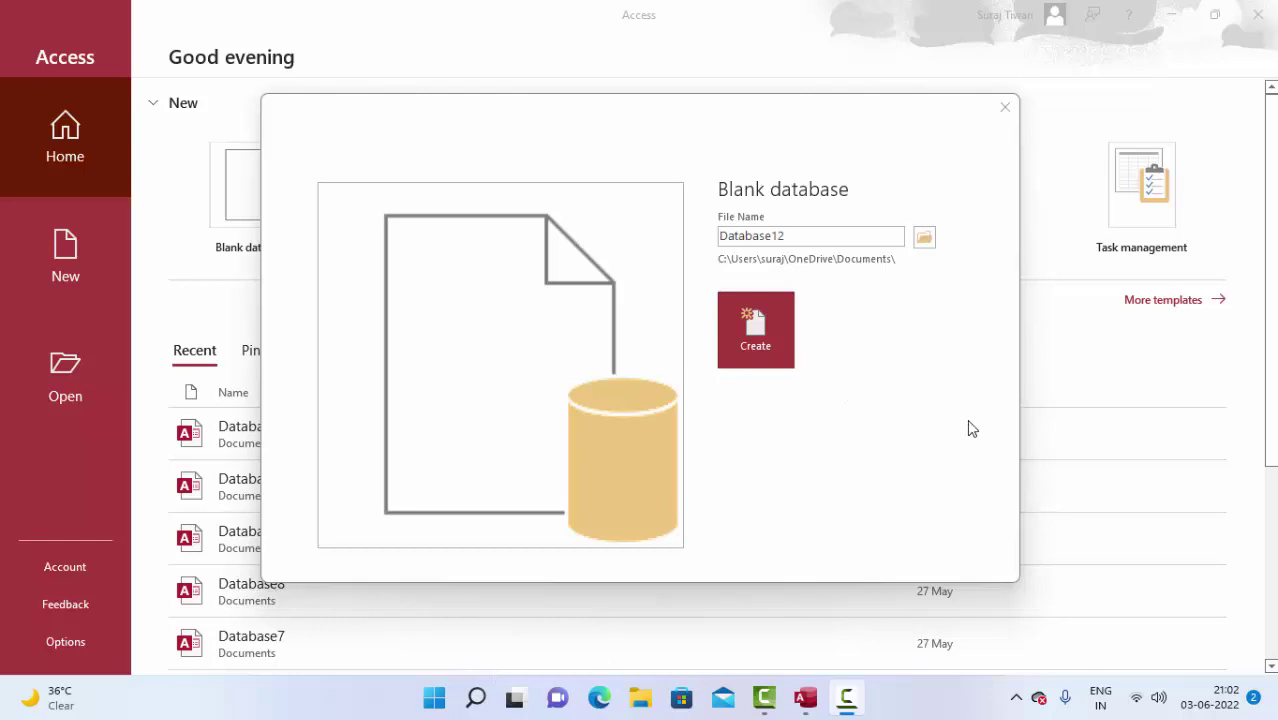
Create the blank database Database12 and switch its Table1 to Design View, keeping the name Table1.
click(755, 330)
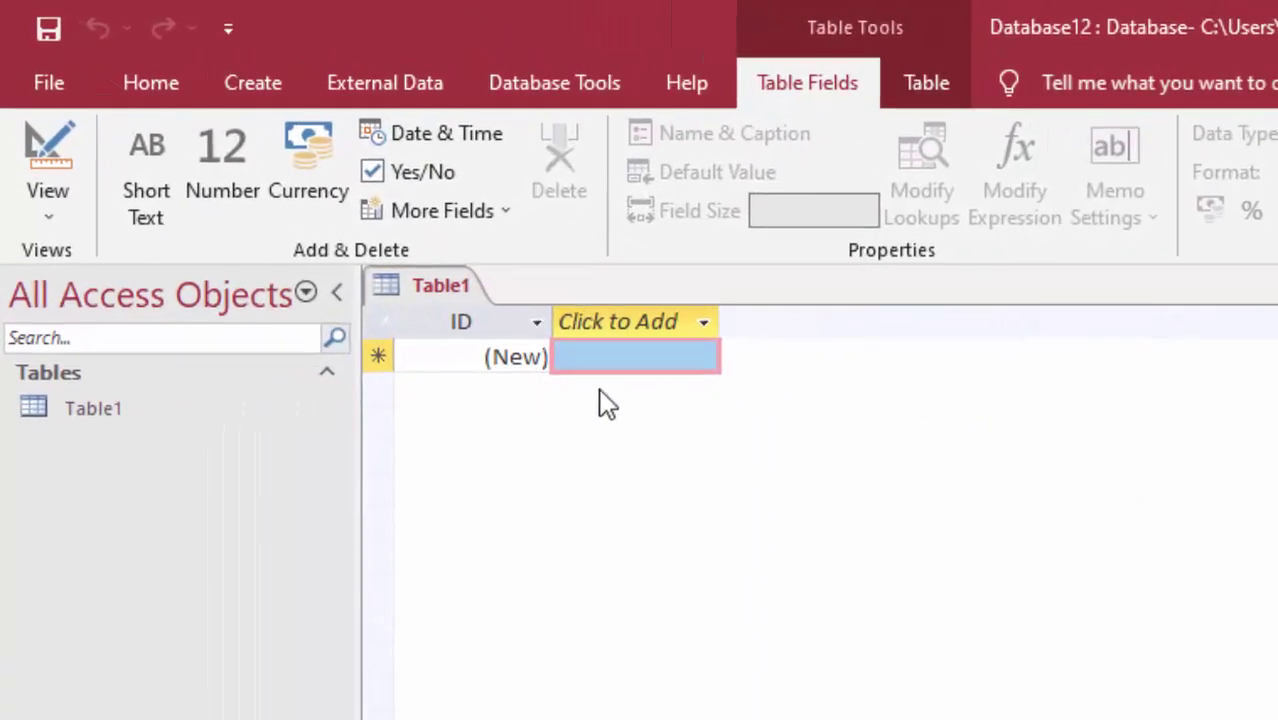
click(38, 216)
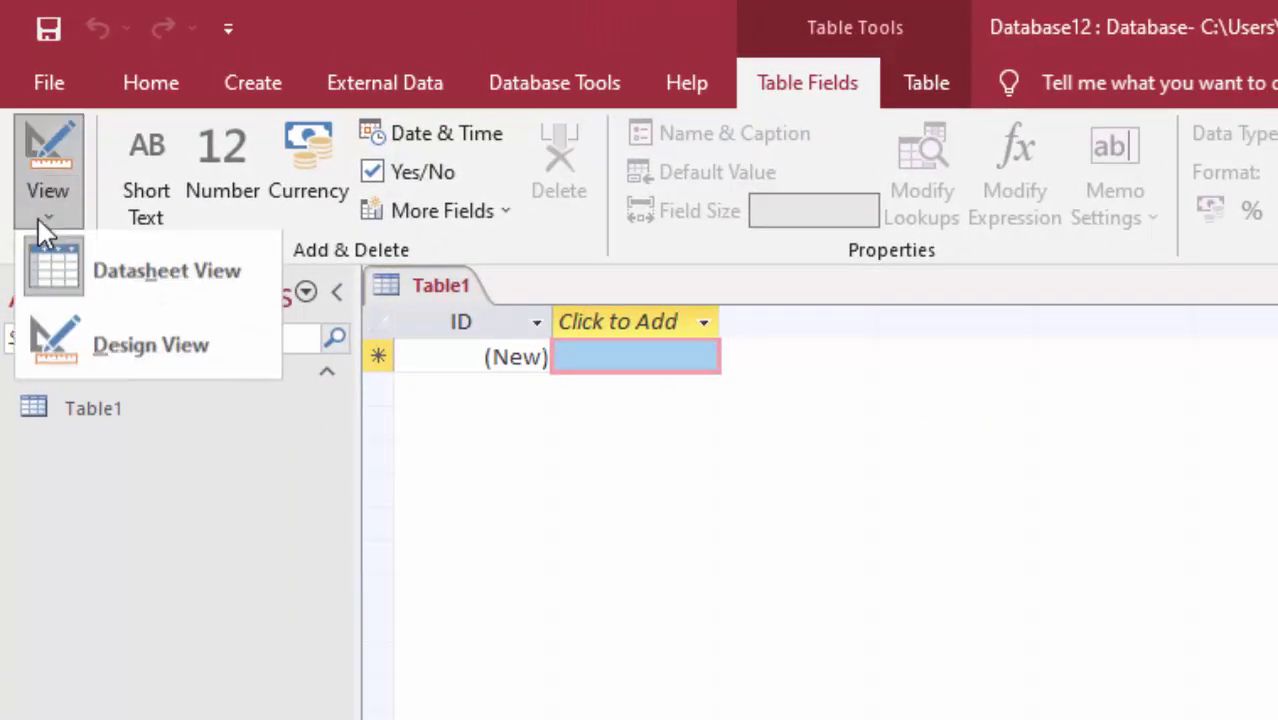
click(131, 345)
click(1052, 437)
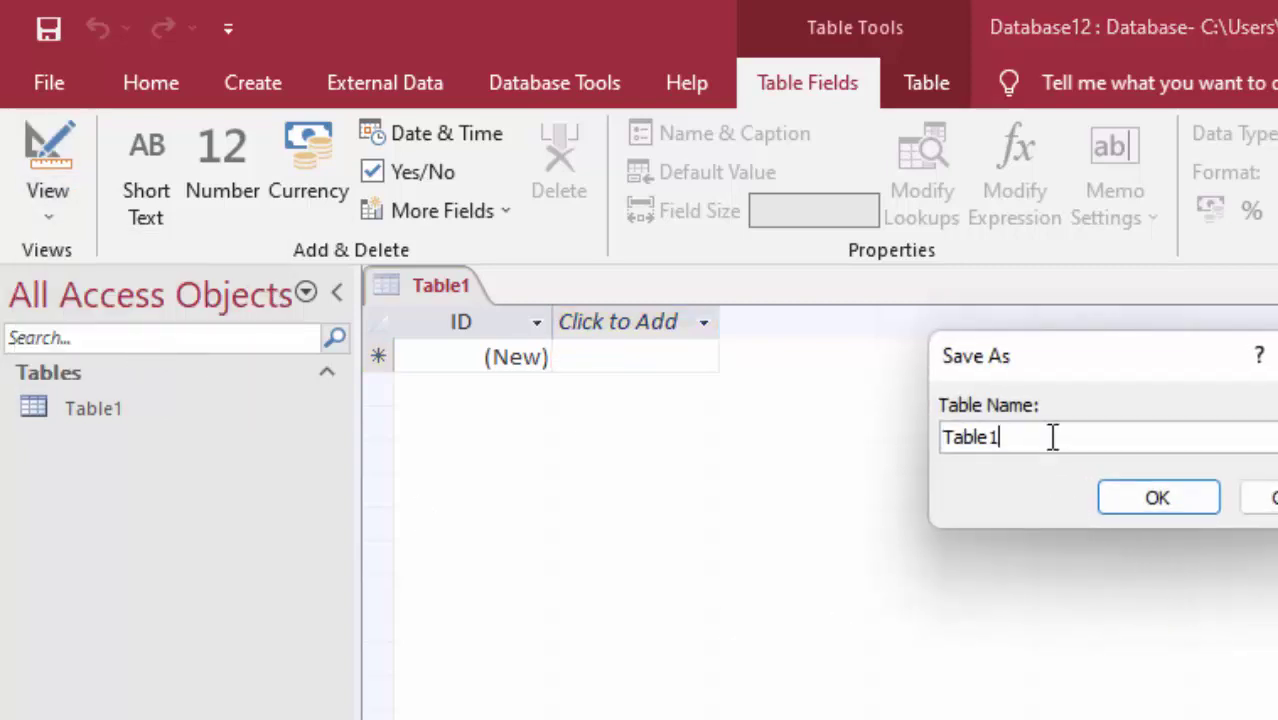
Save the table as Table1 and rename the ID field to Roll Number.
click(1134, 502)
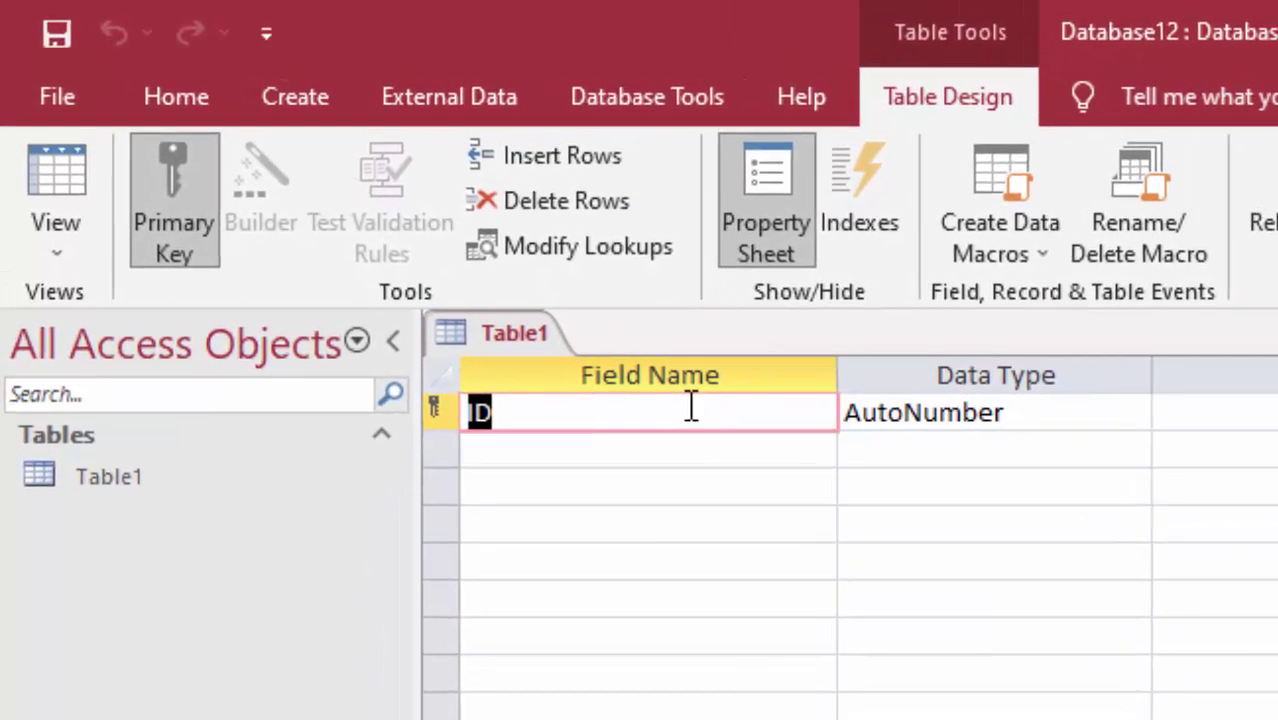
key(Delete)
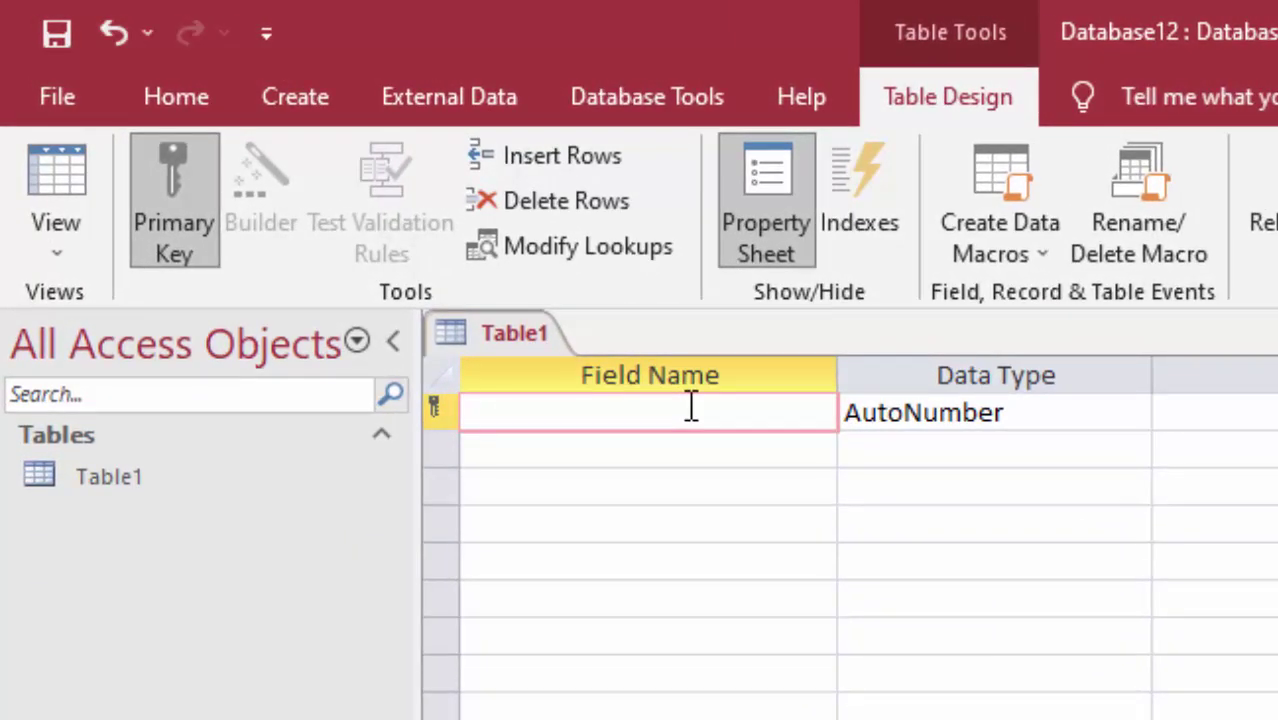
text(Roll)
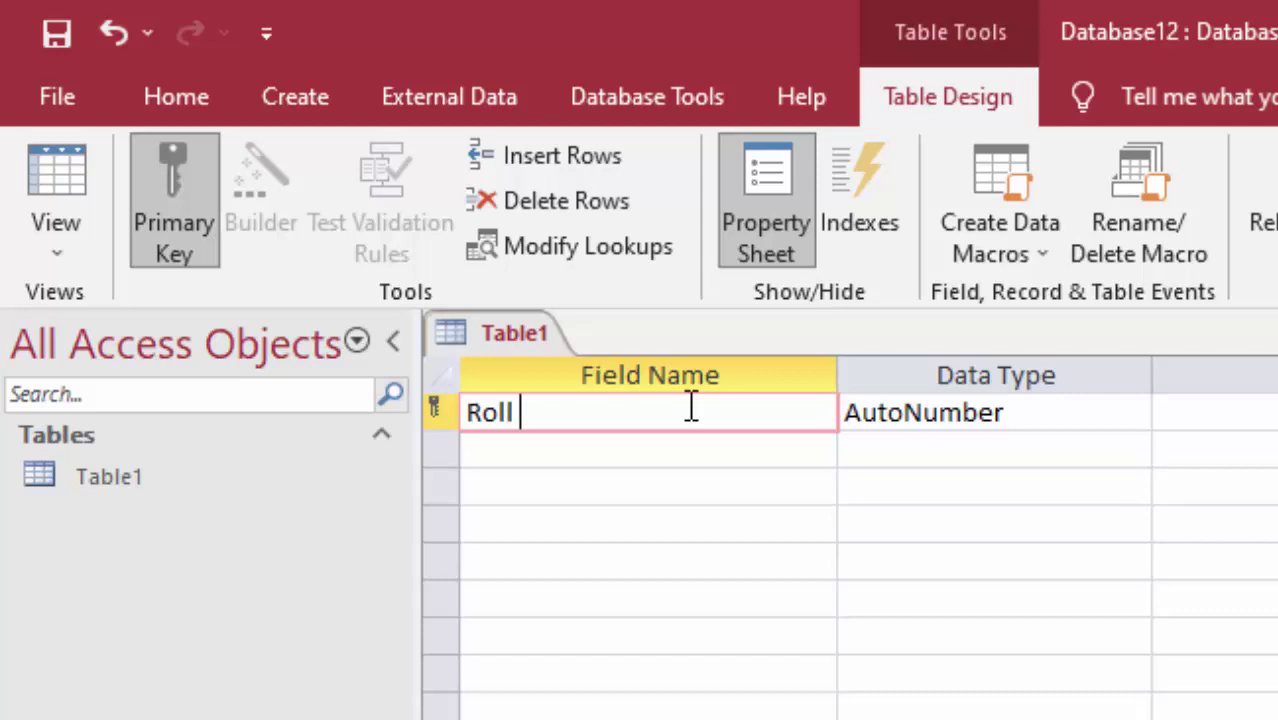
text( Number)
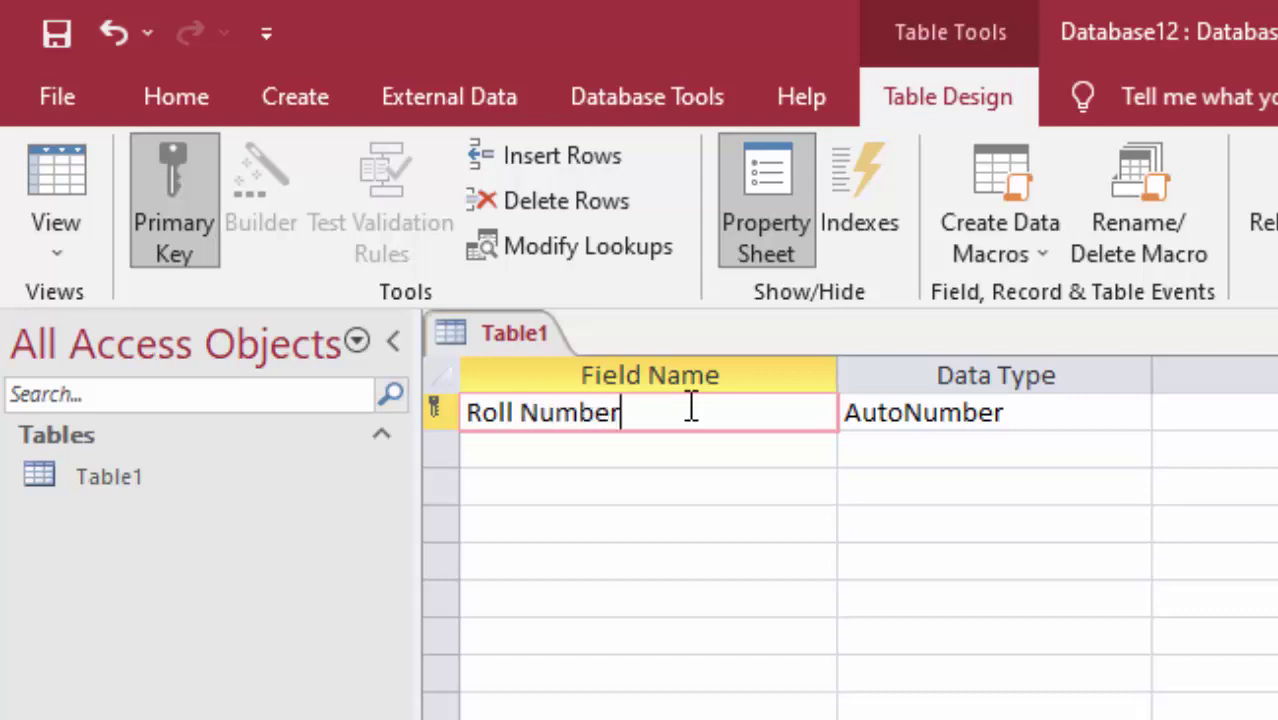
Add Short Text fields Name of Student and Class, then switch to Datasheet View.
click(600, 455)
text(Name)
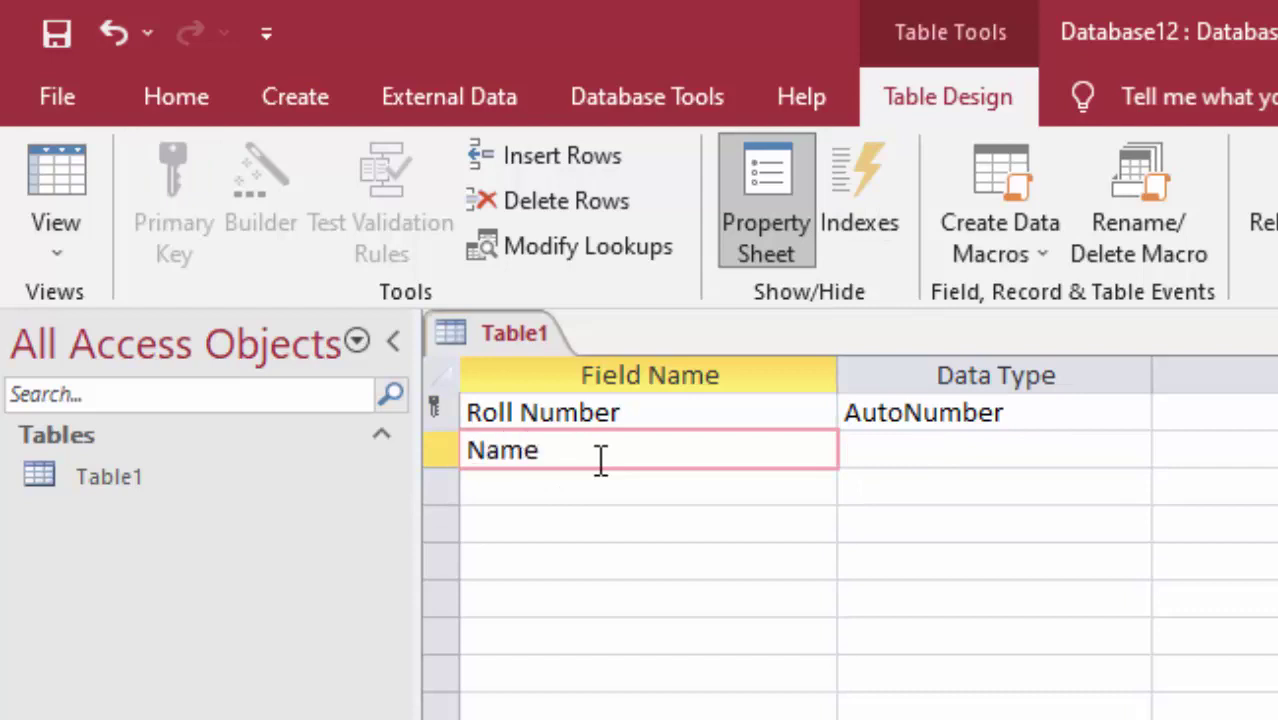
text( of St)
text(udent)
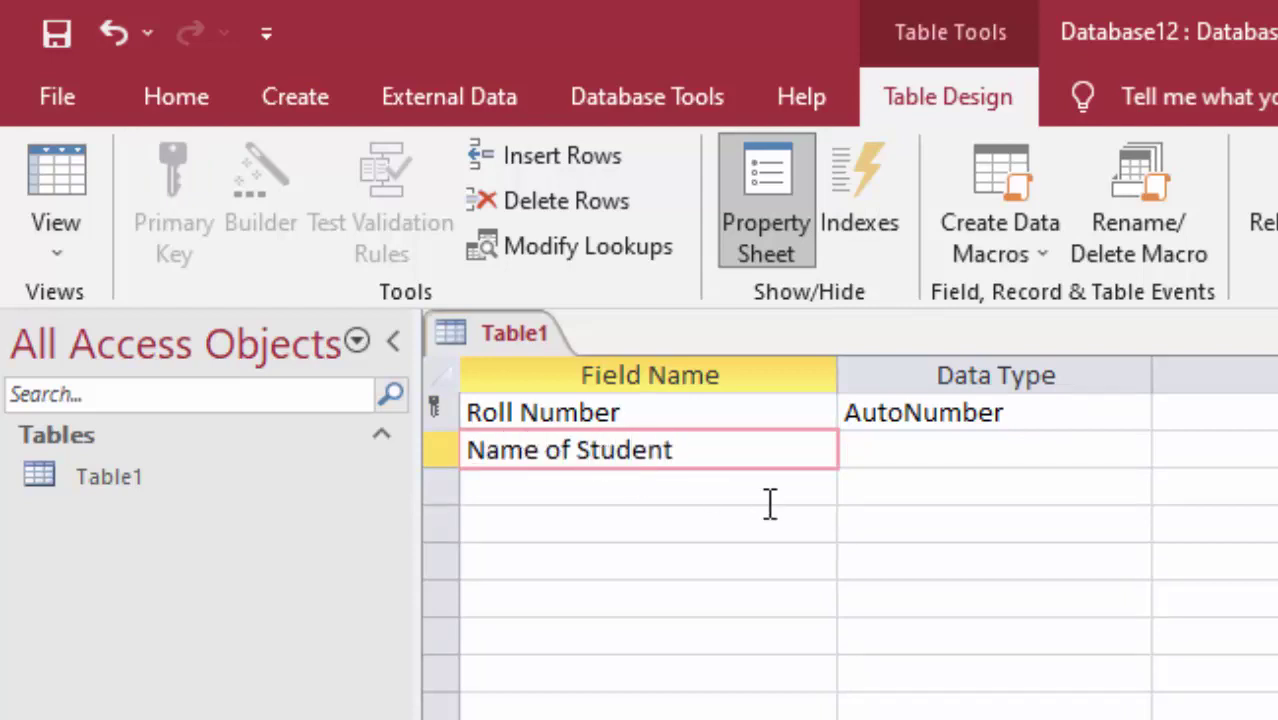
click(982, 450)
click(728, 488)
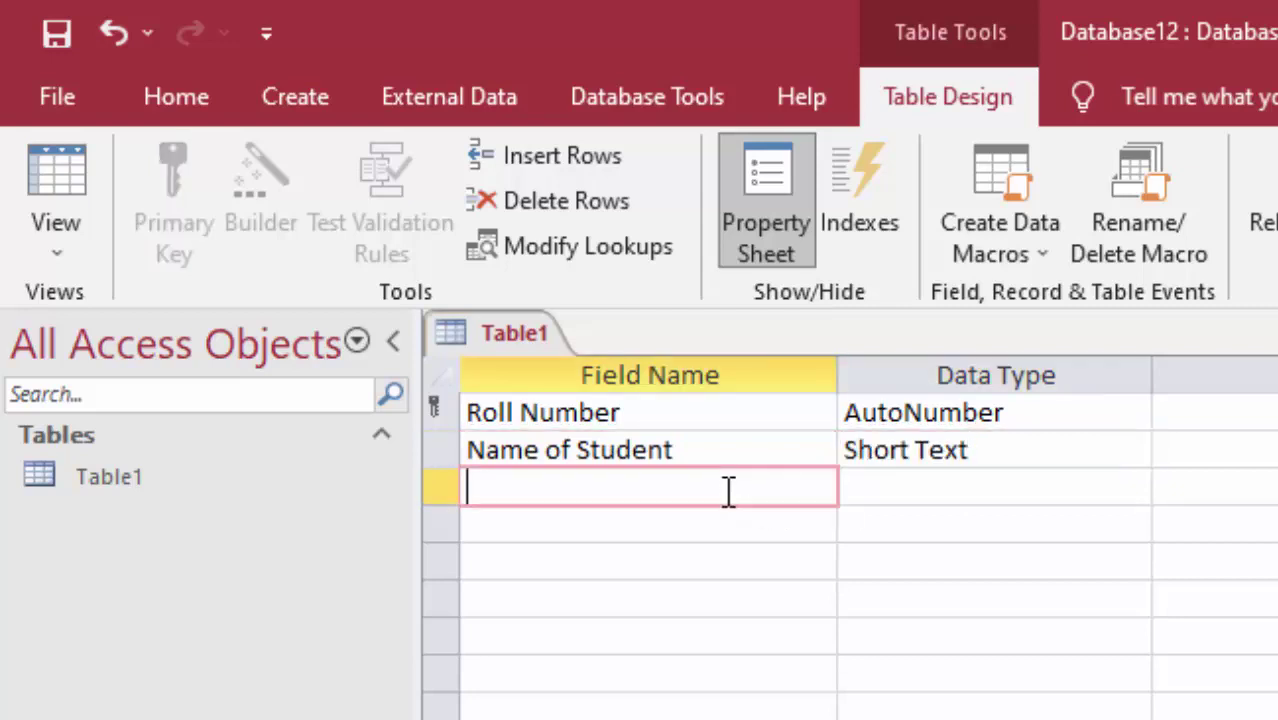
text(Class)
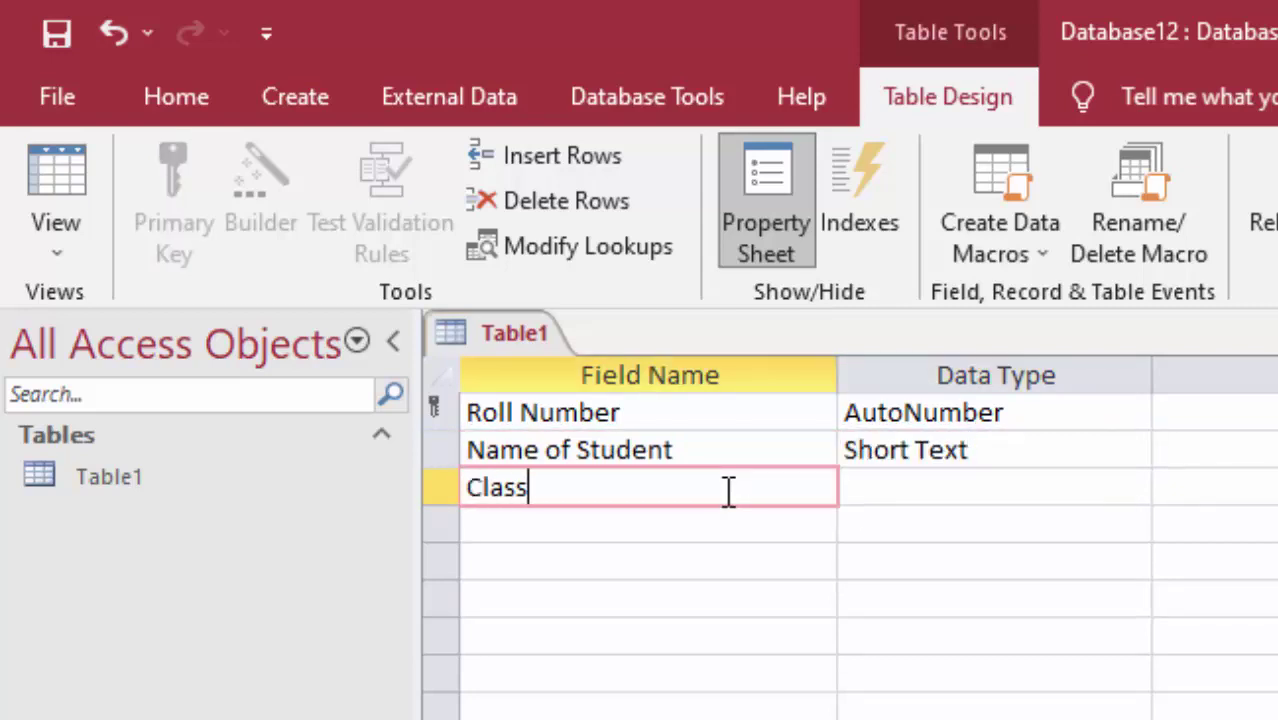
click(982, 487)
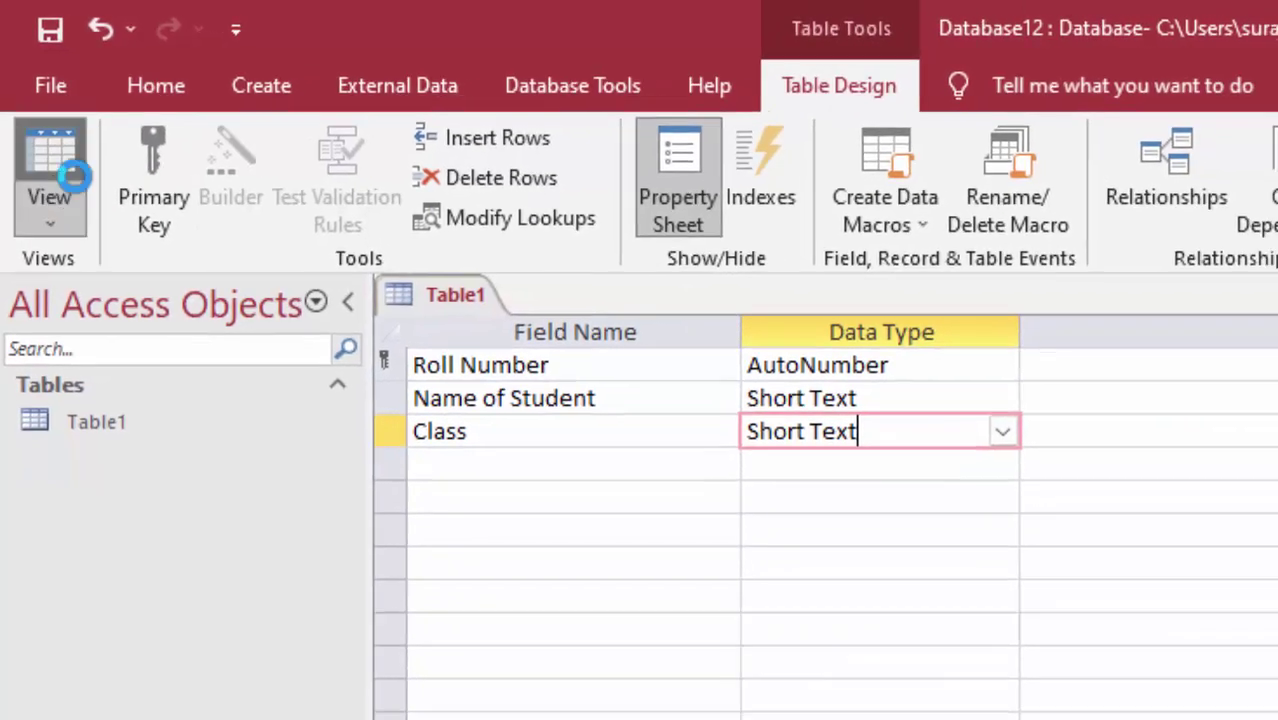
click(72, 175)
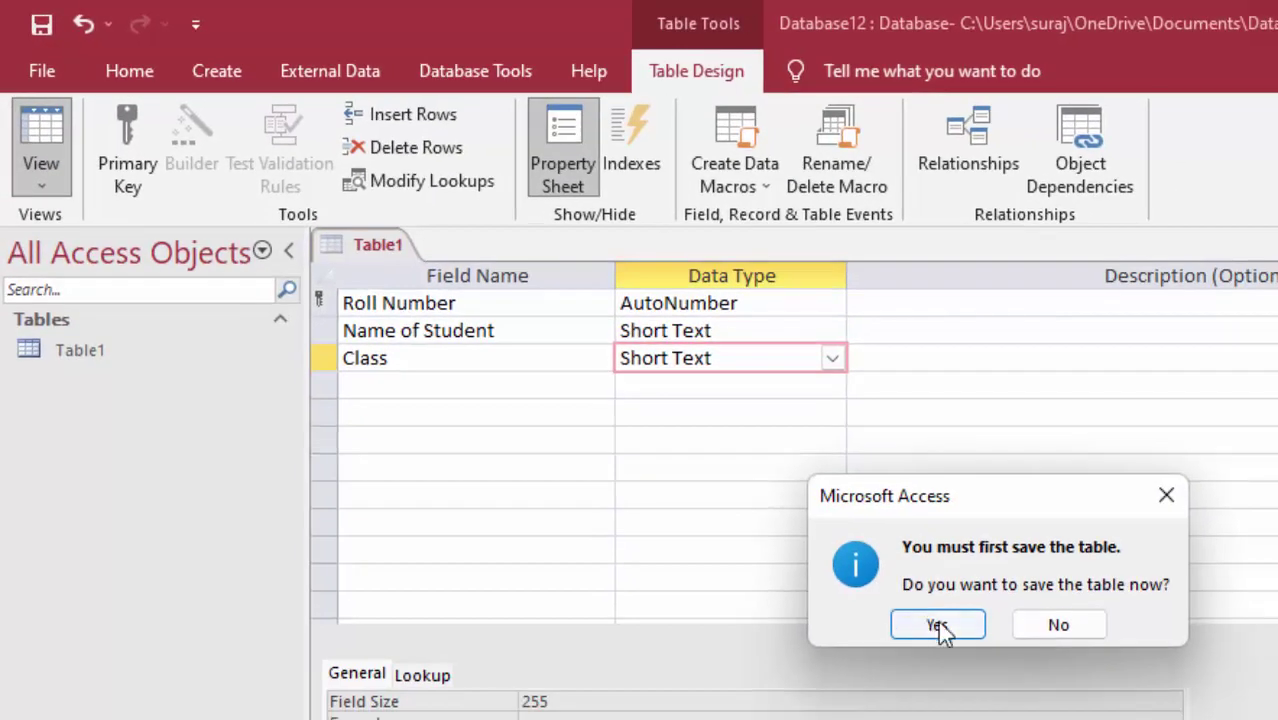
Save the design, widen the columns, and enter student Ram in Class XII.
click(939, 627)
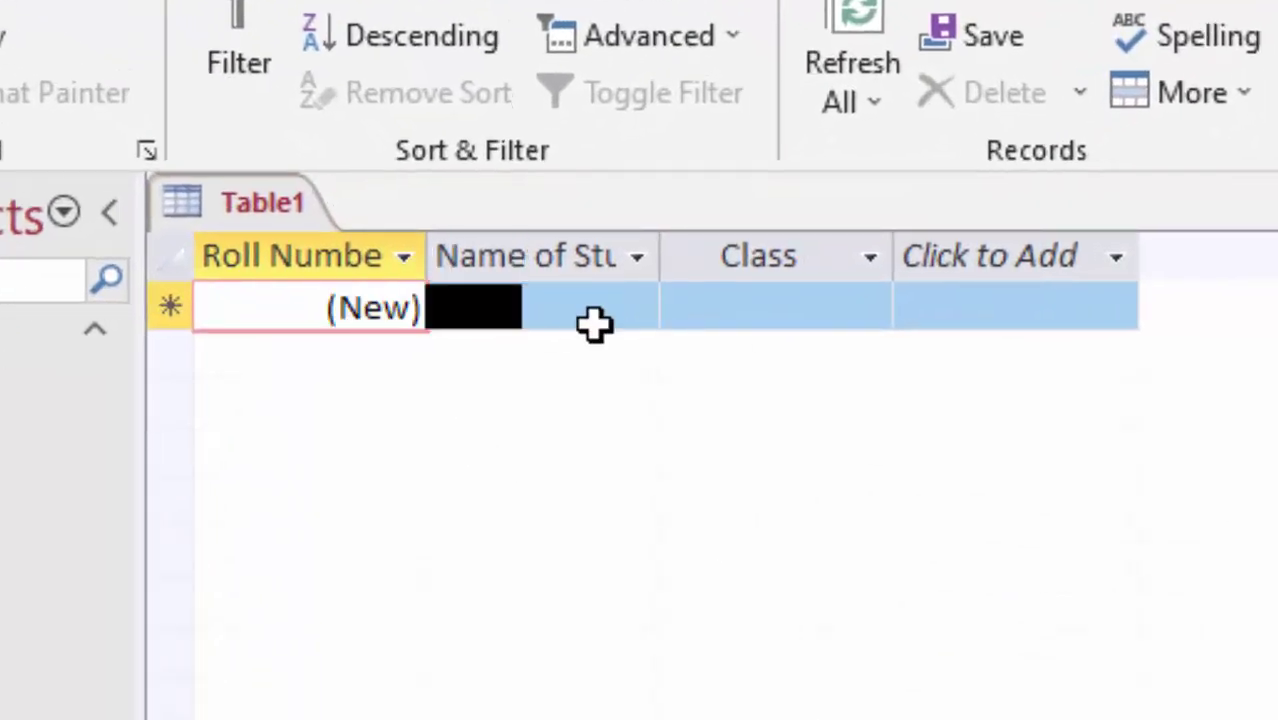
drag(425, 265, 522, 290)
drag(762, 258, 886, 368)
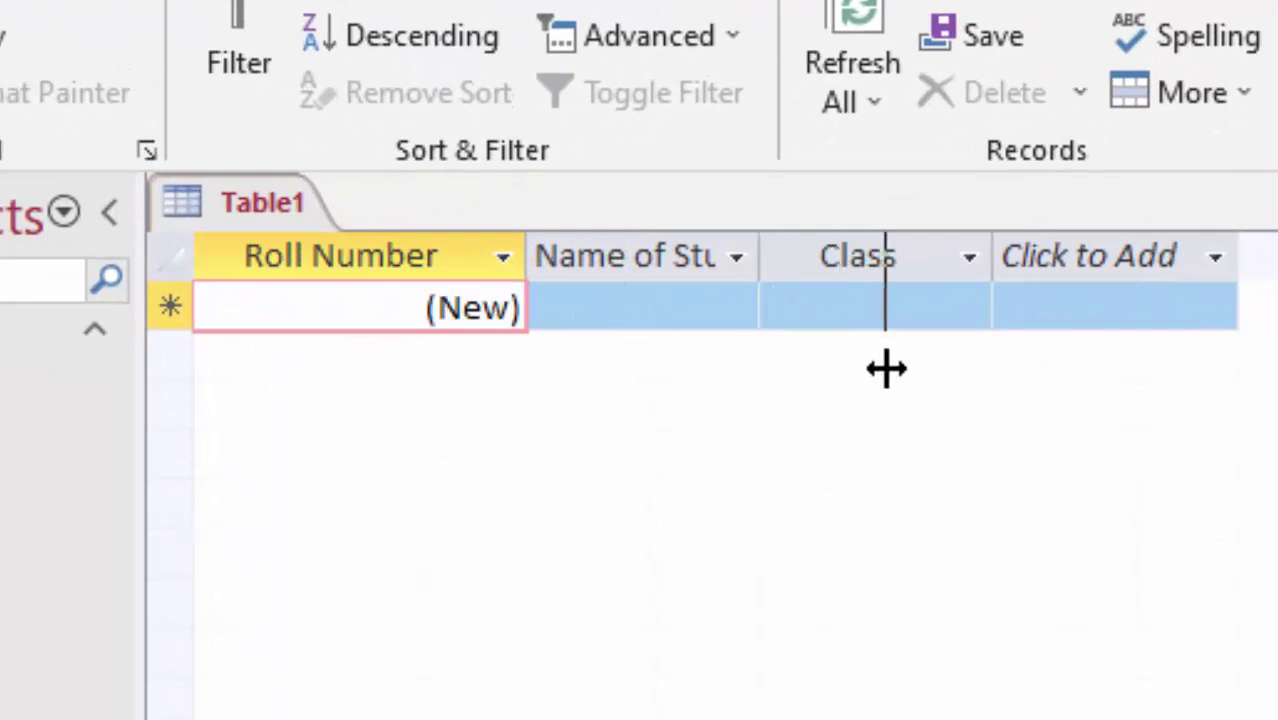
click(713, 308)
text(Ram)
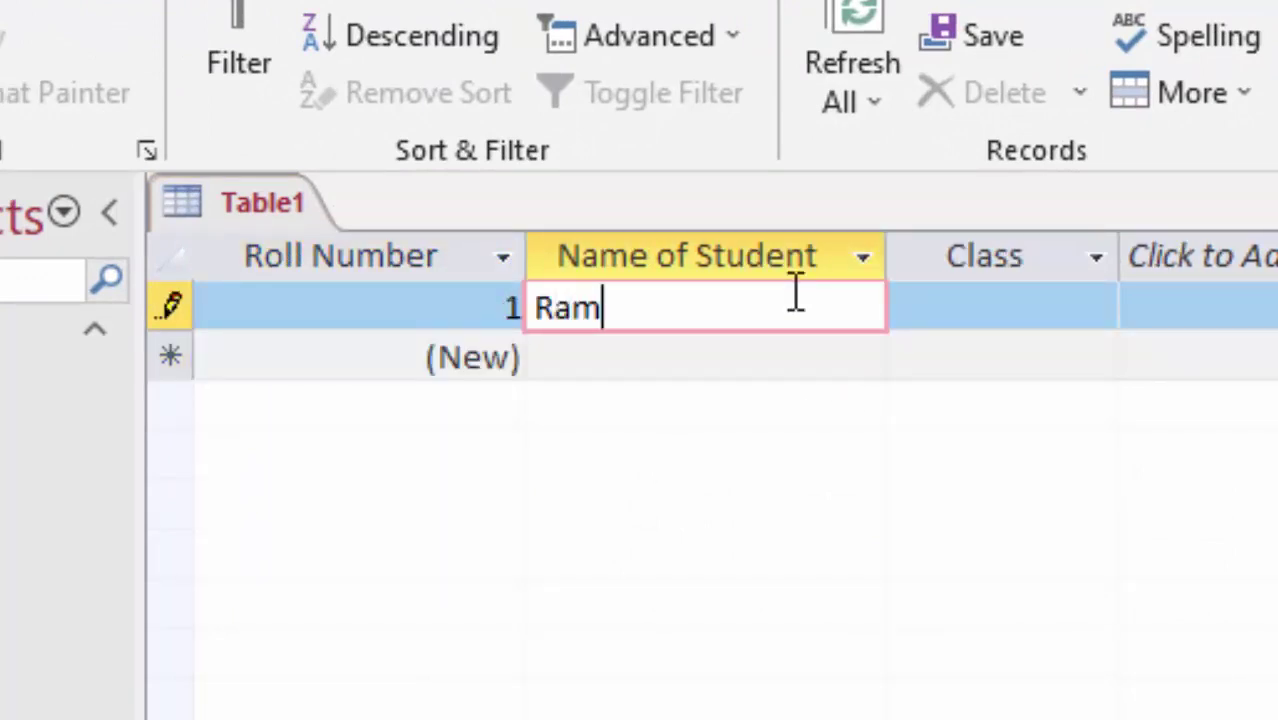
key(Tab)
text(XI)
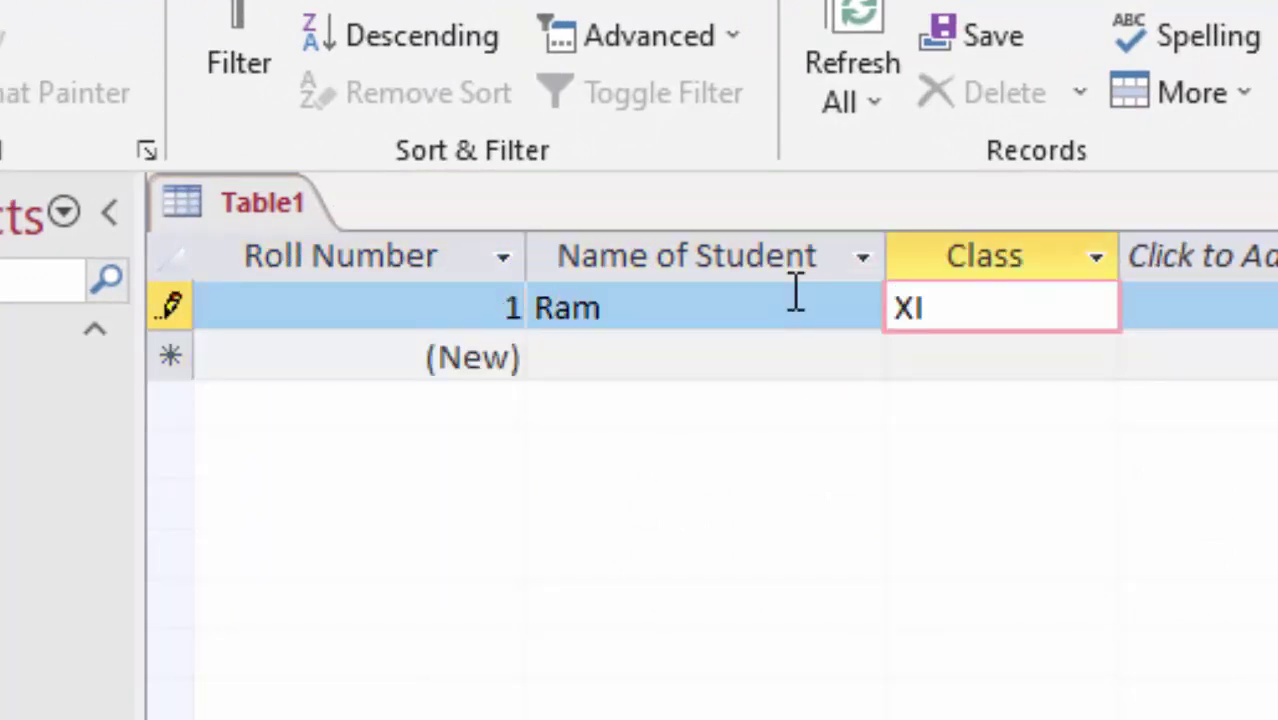
text(I)
key(Tab)
key(Tab)
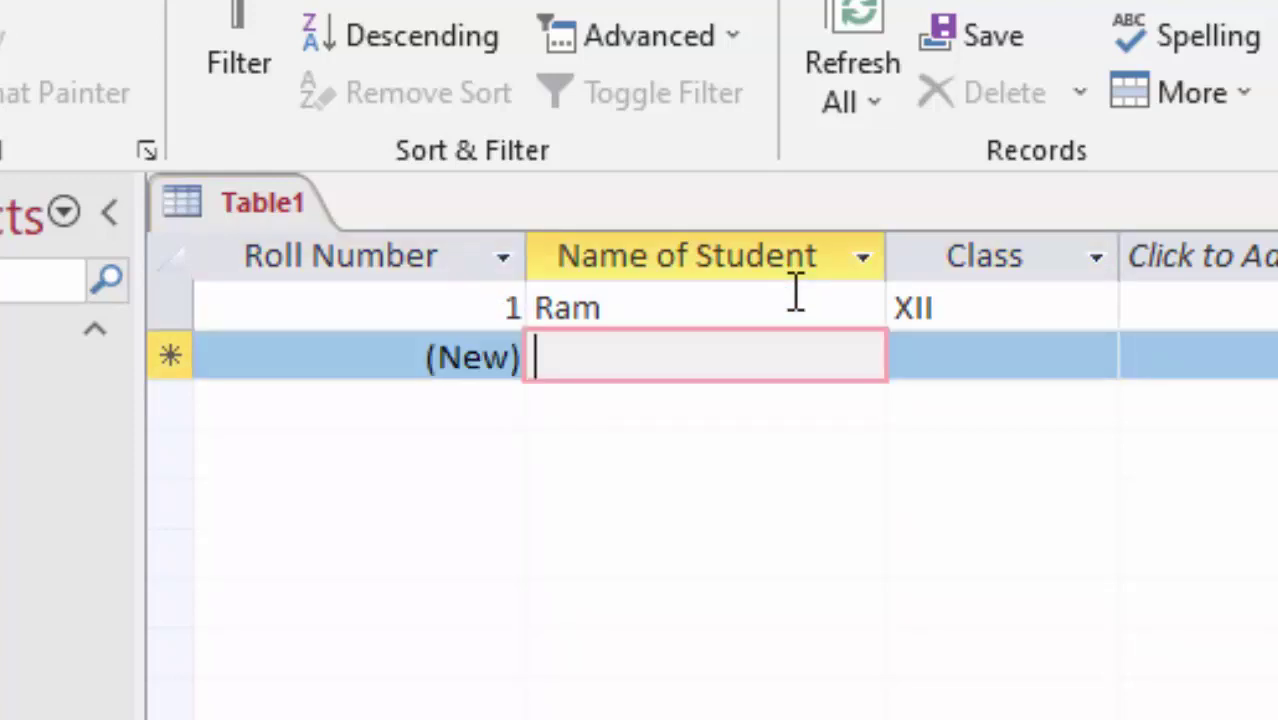
Enter students Shyam and Durgesh, both in Class XII.
text(Shyam)
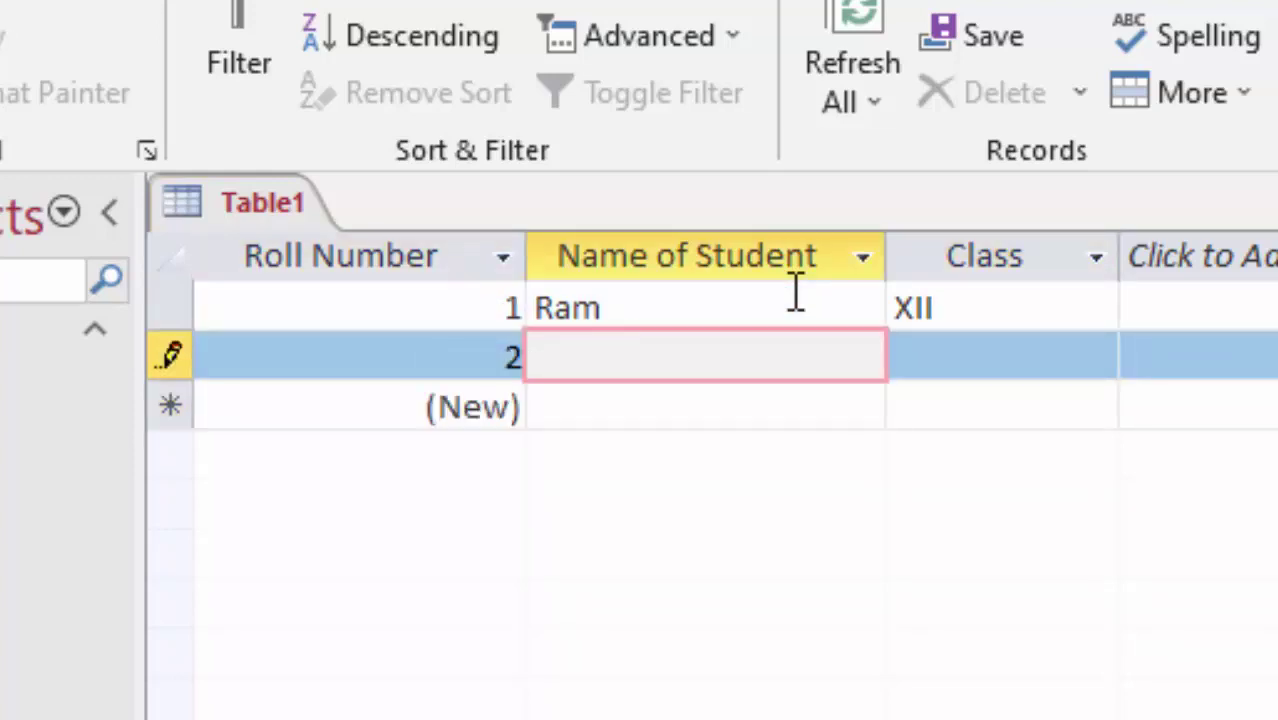
key(Tab)
text(XI)
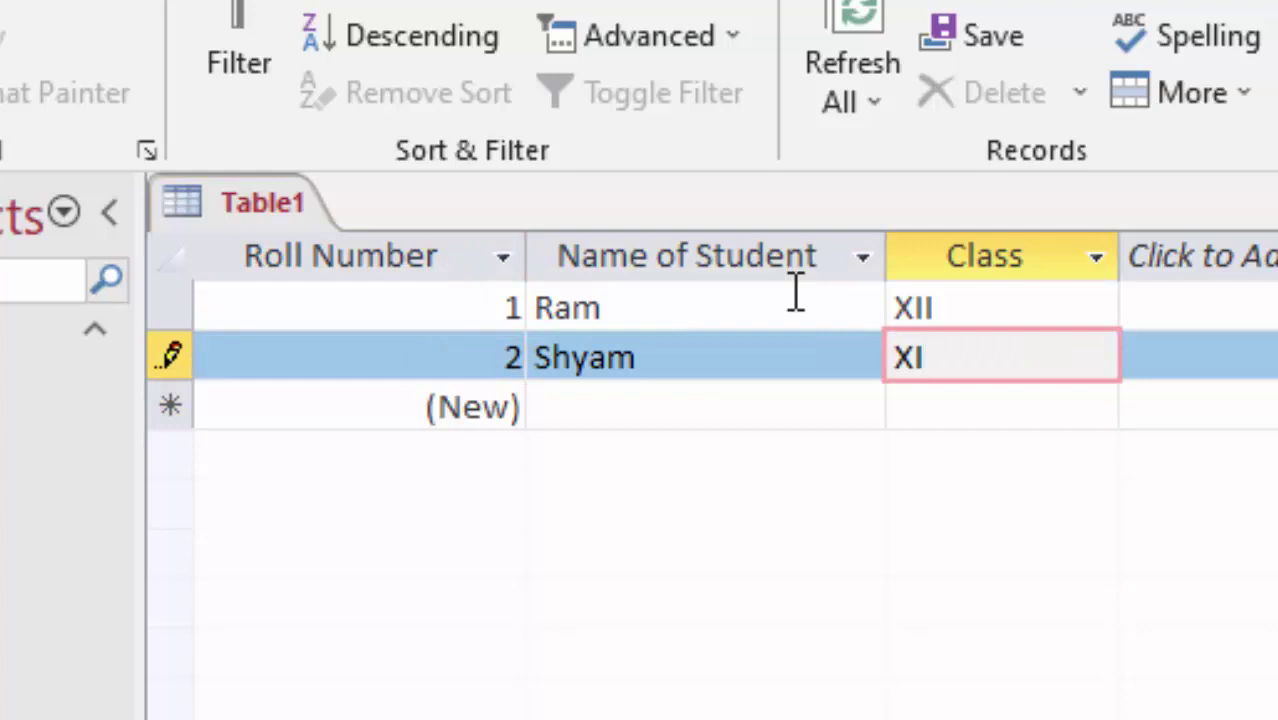
text(I)
key(Tab)
key(Tab)
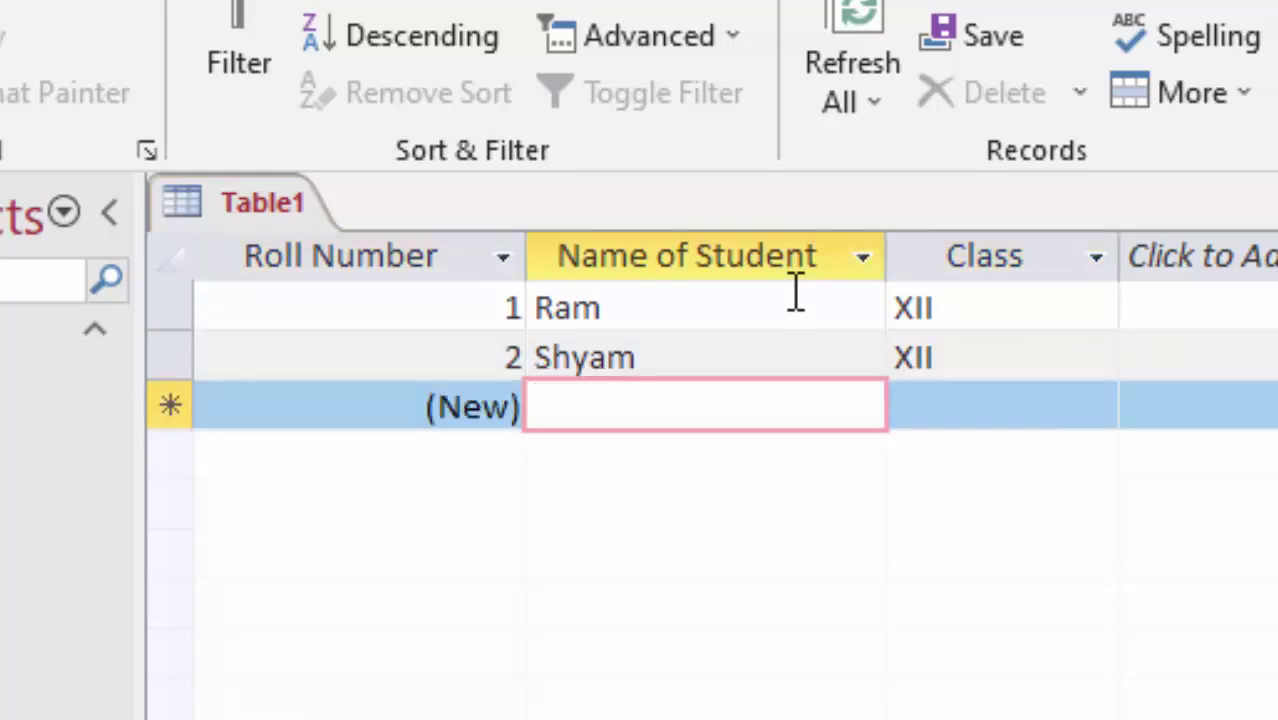
text(Durg)
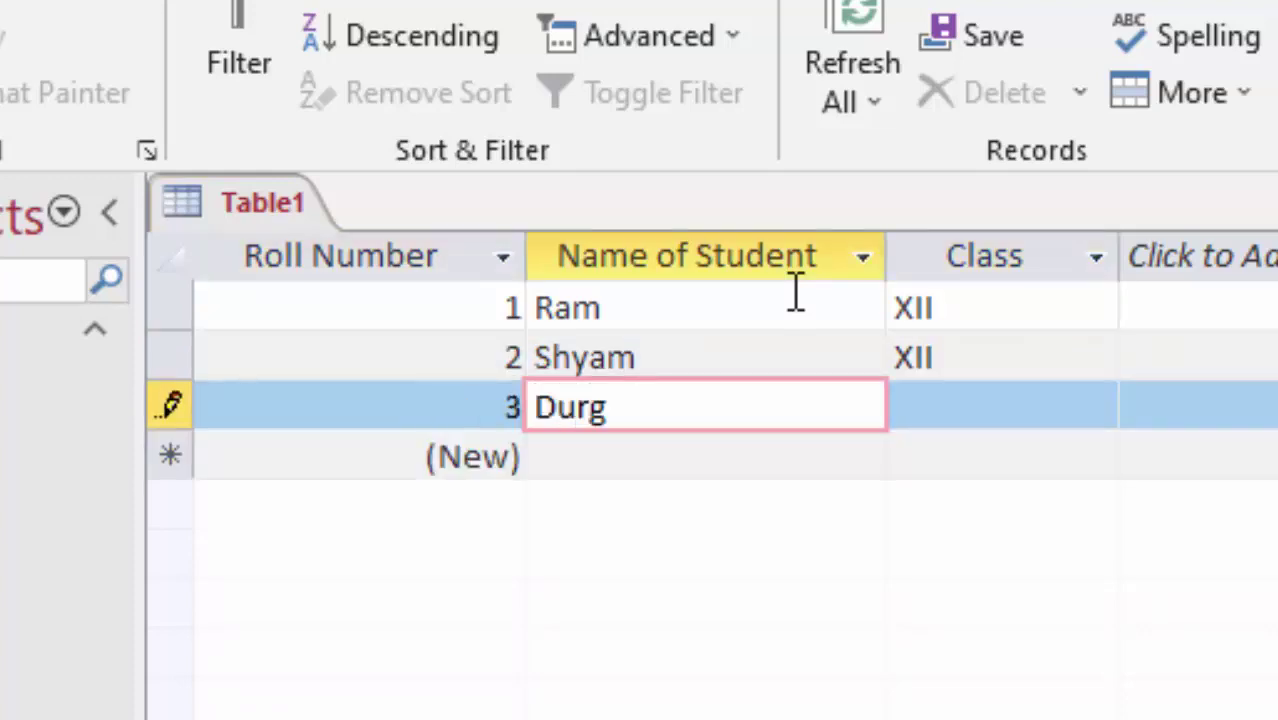
text(esh)
key(Tab)
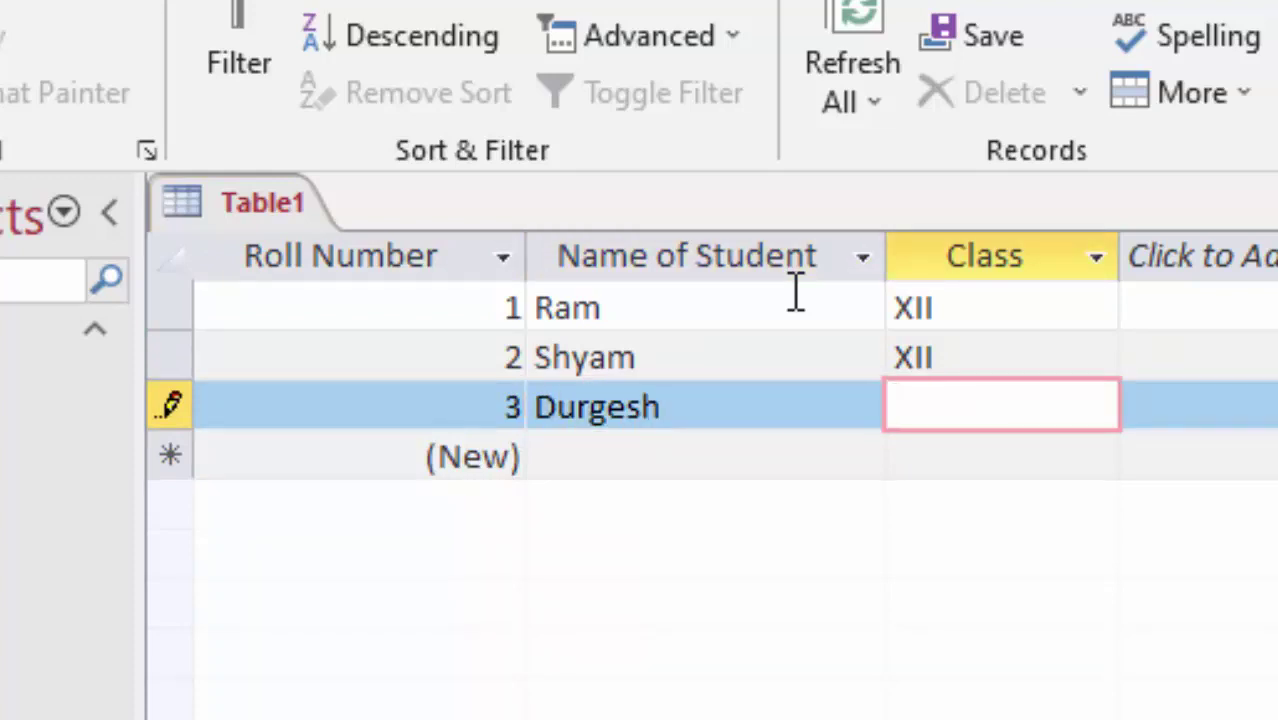
text(XII)
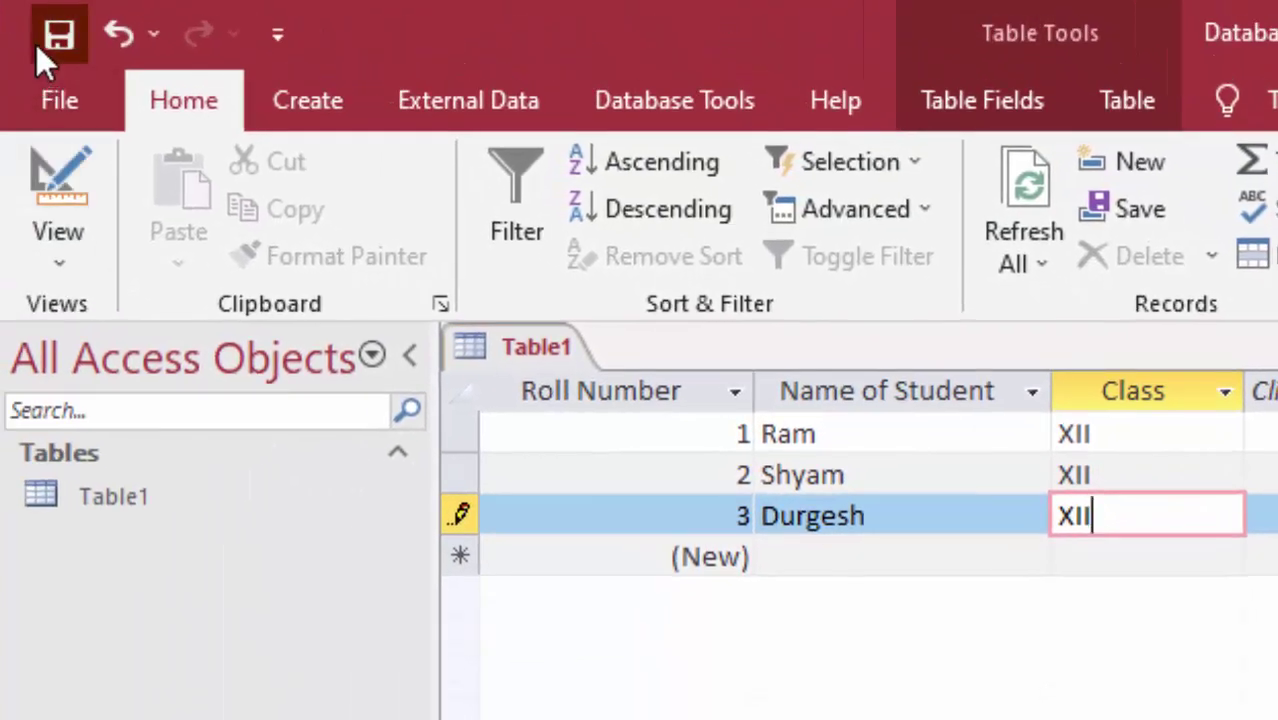
Save the last record, close Table1, and create a new table in Design View.
click(38, 46)
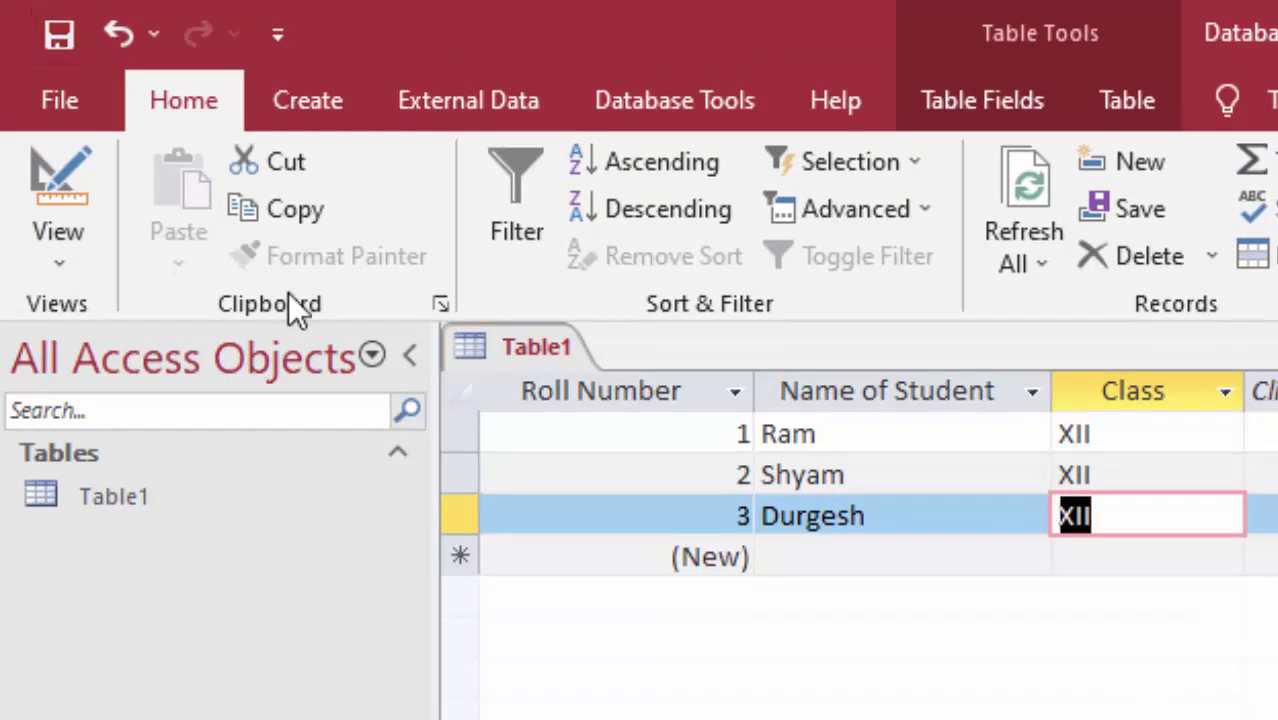
right_click(519, 341)
click(588, 410)
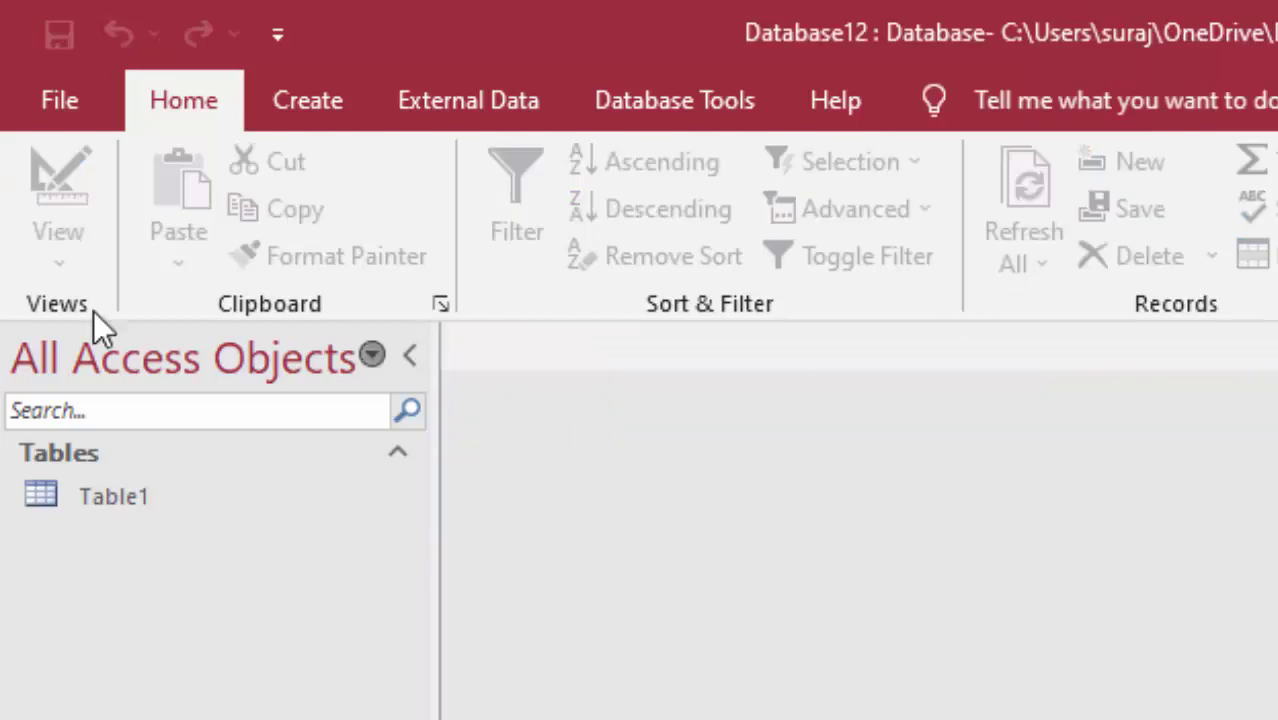
click(310, 97)
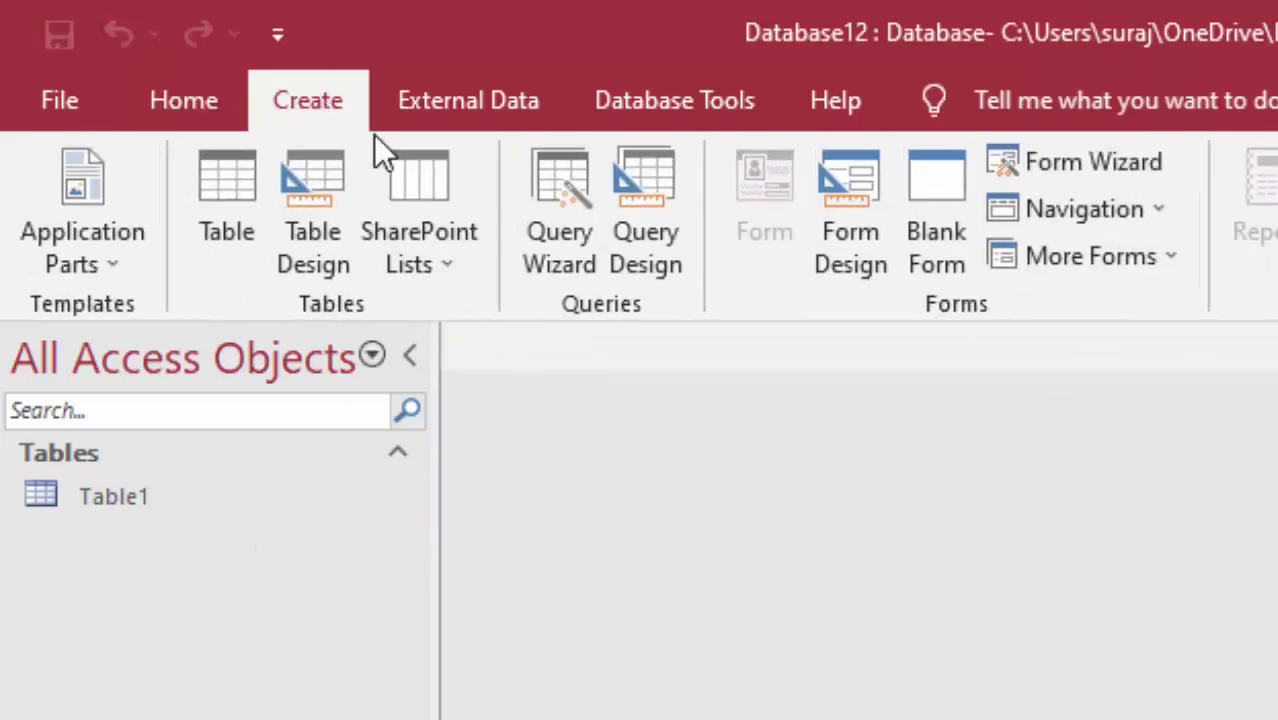
click(229, 178)
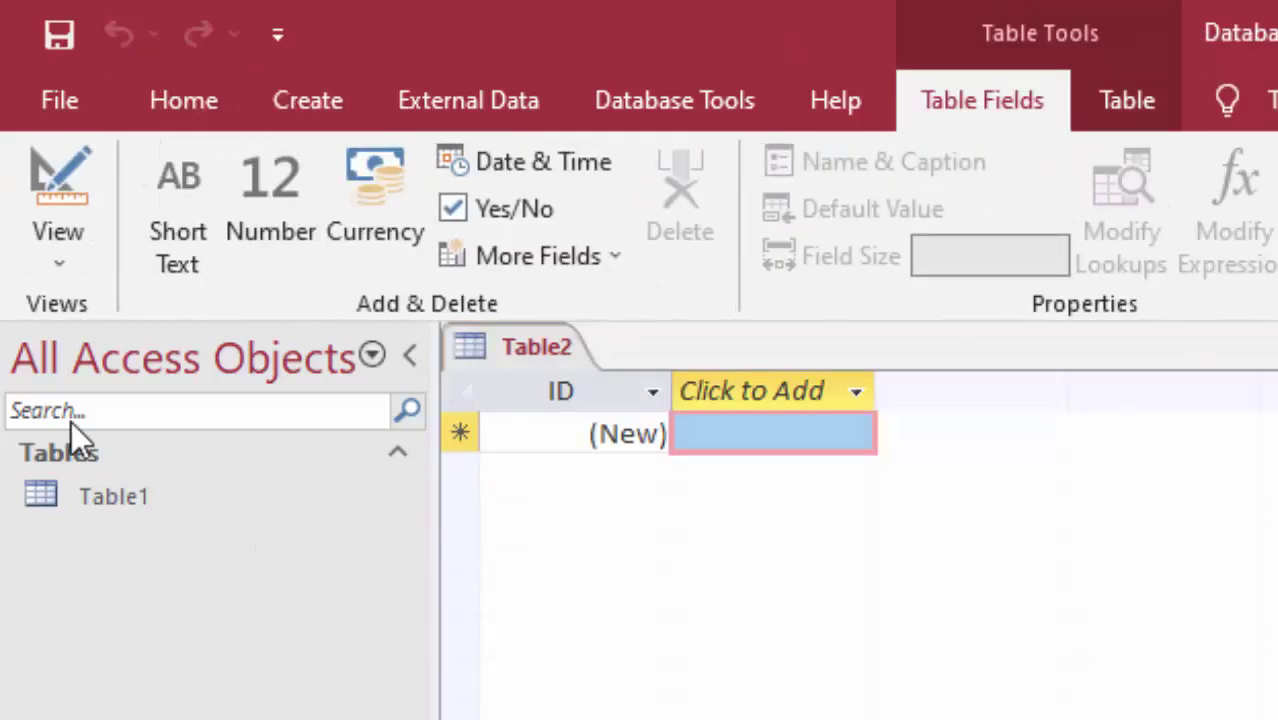
click(48, 192)
Save the table as Table2 and rename ID to Registration Number with Short Text type.
click(1038, 450)
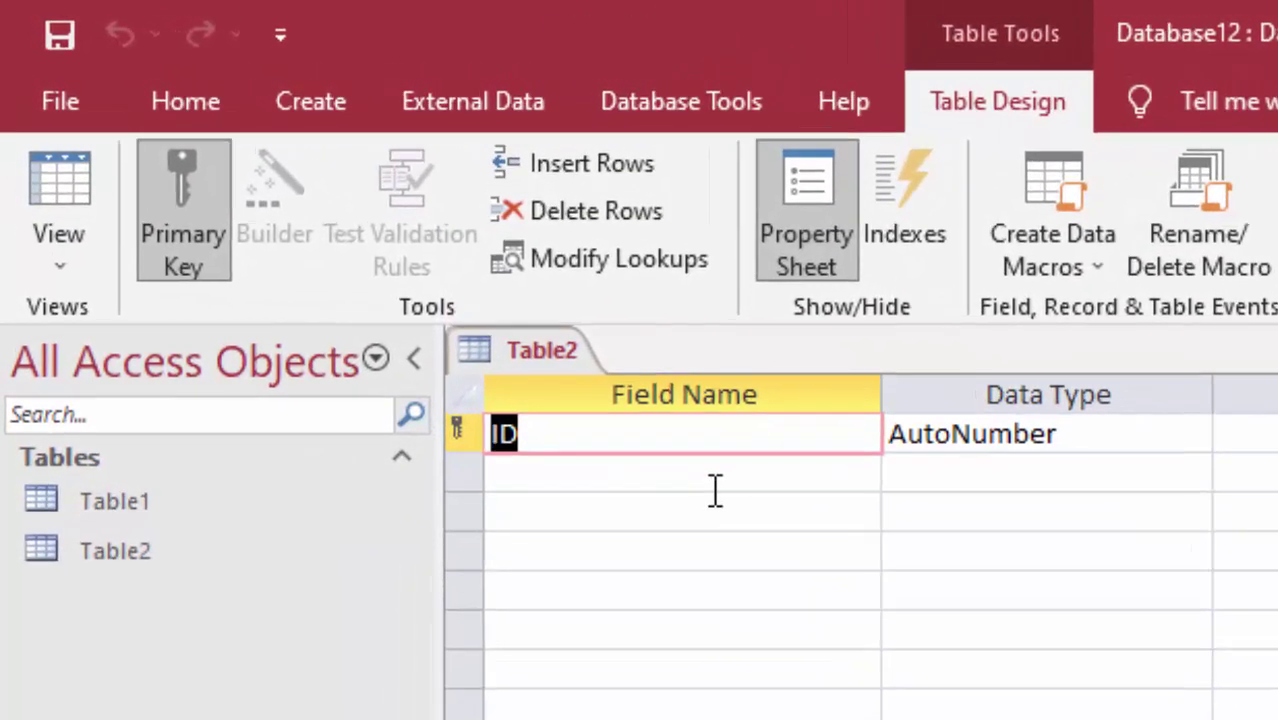
key(BackSpace)
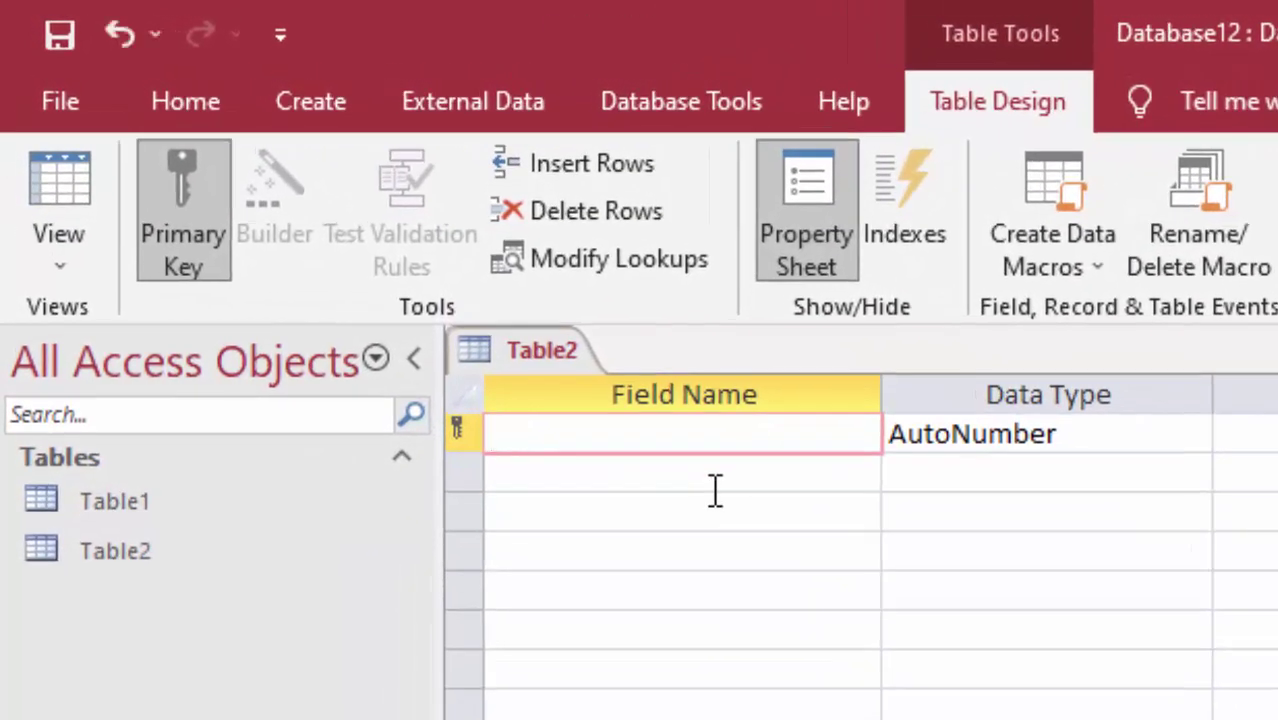
text(Registr)
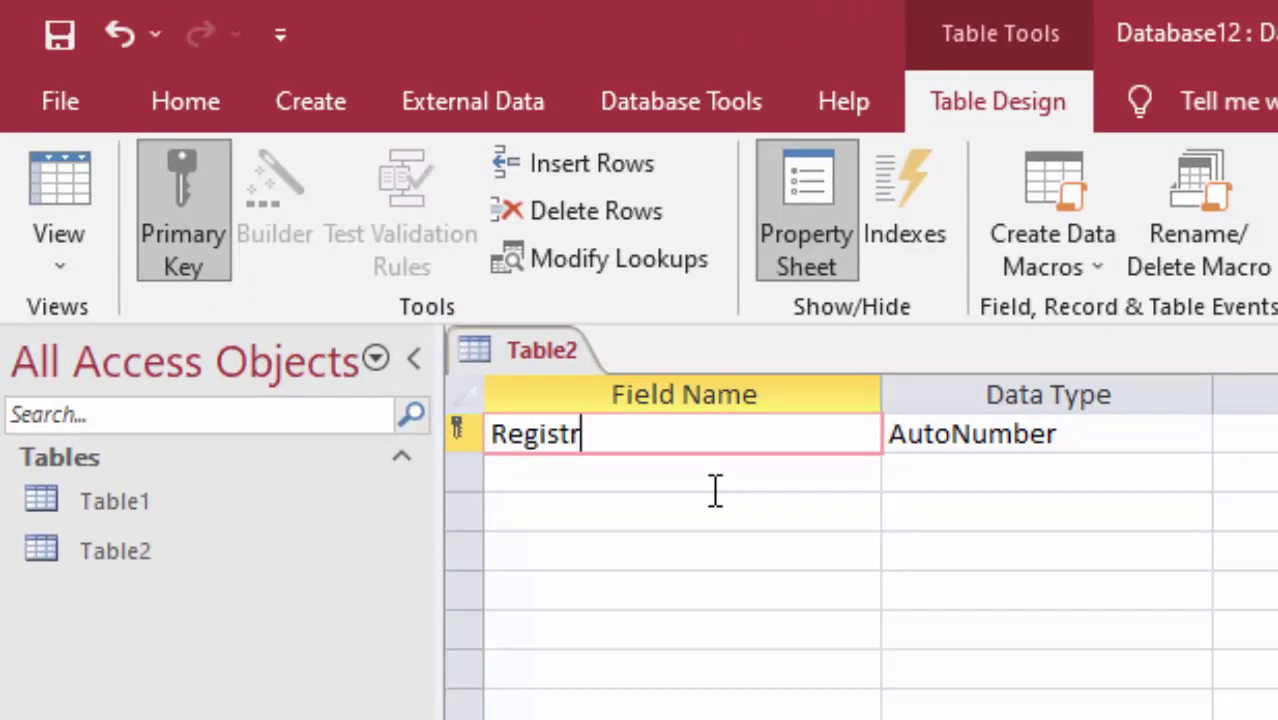
text(ation )
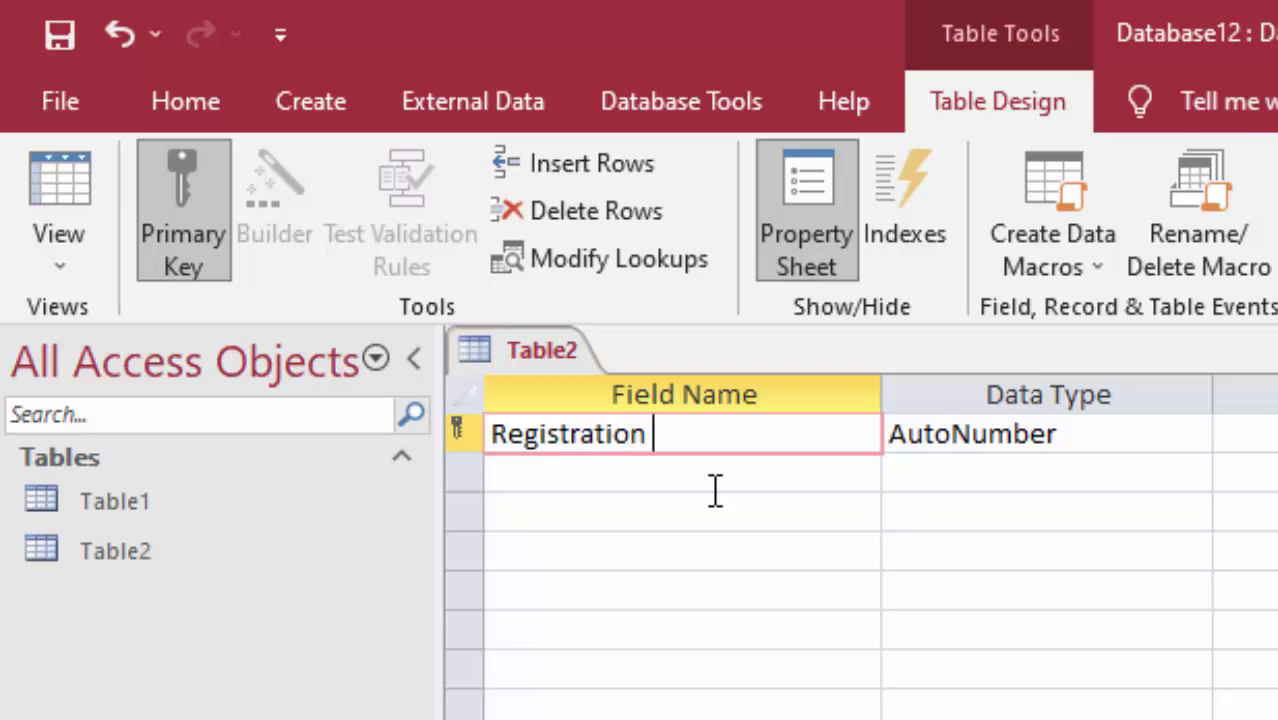
text(Number)
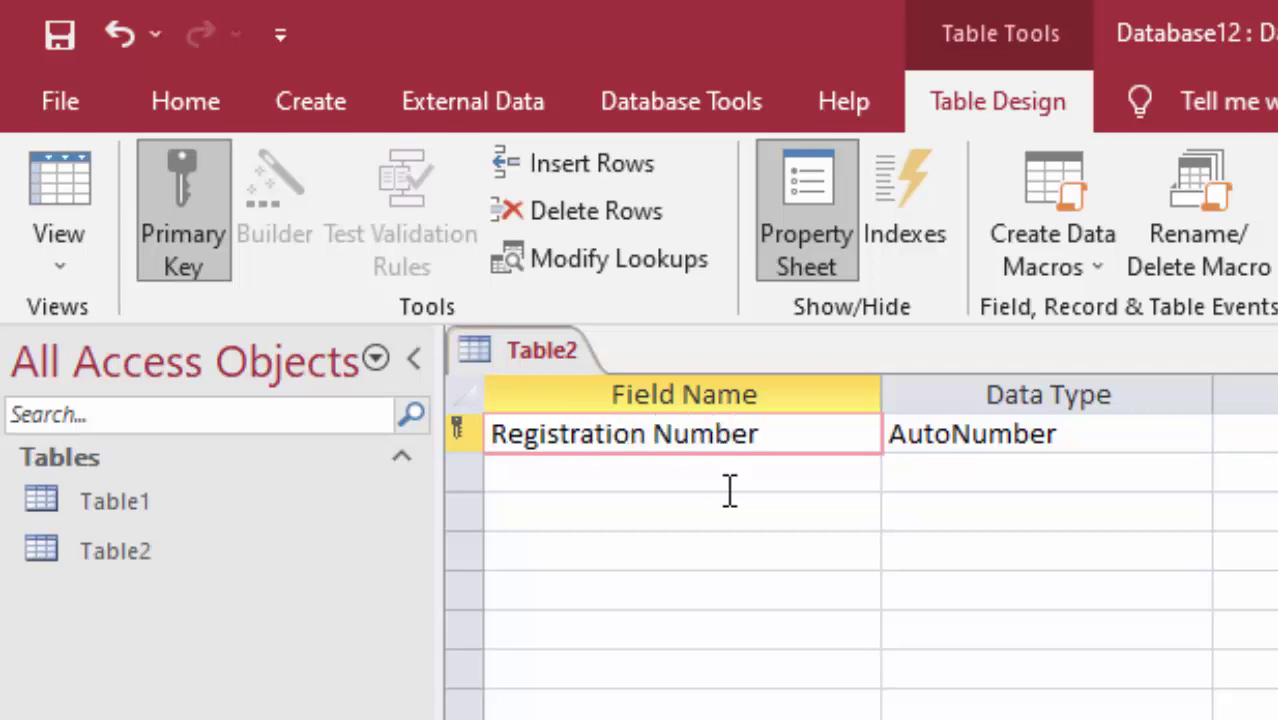
click(1138, 435)
click(1190, 437)
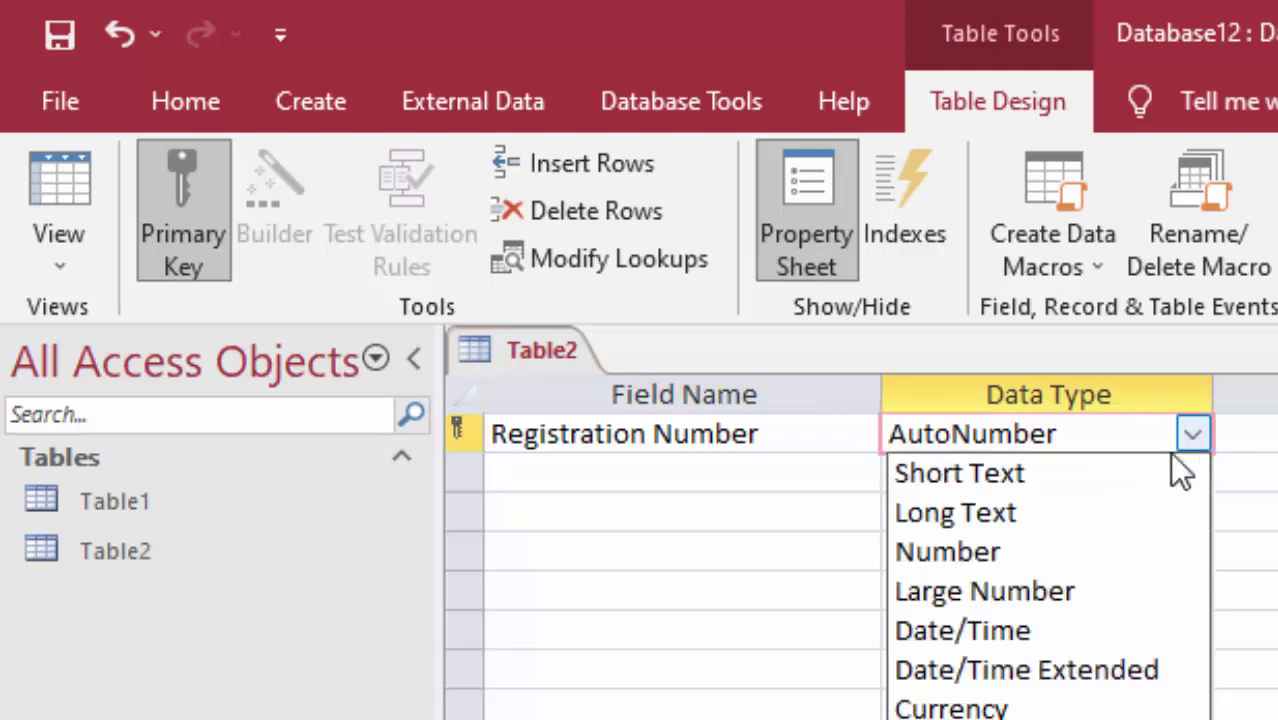
click(1105, 485)
Add a Roll Number field of type Number.
click(698, 468)
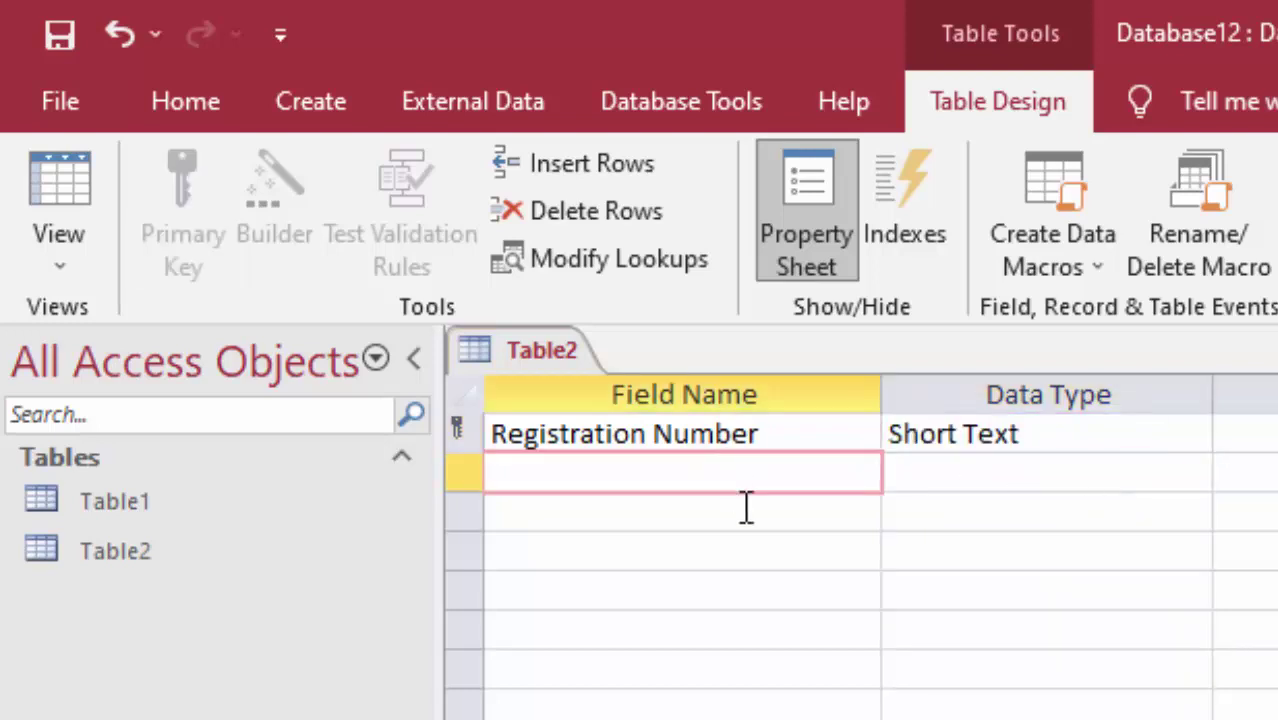
text(Roll )
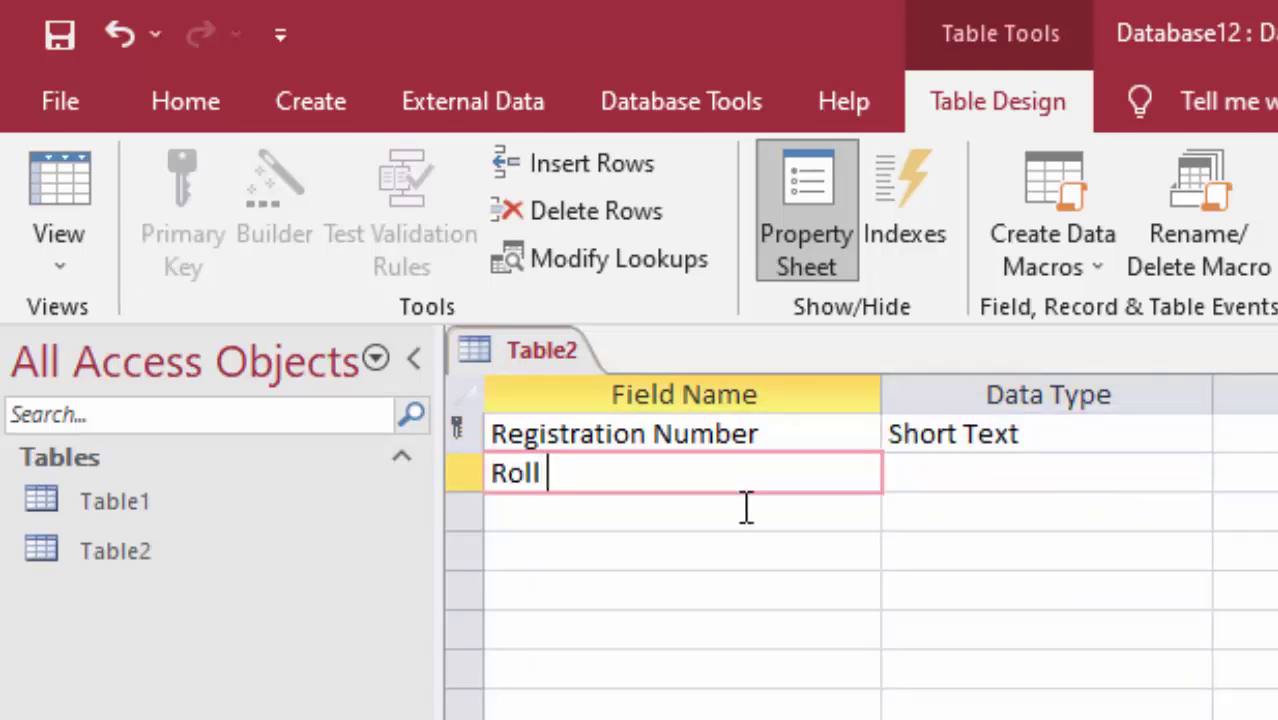
text(Nyy)
key(BackSpace)
text(umber)
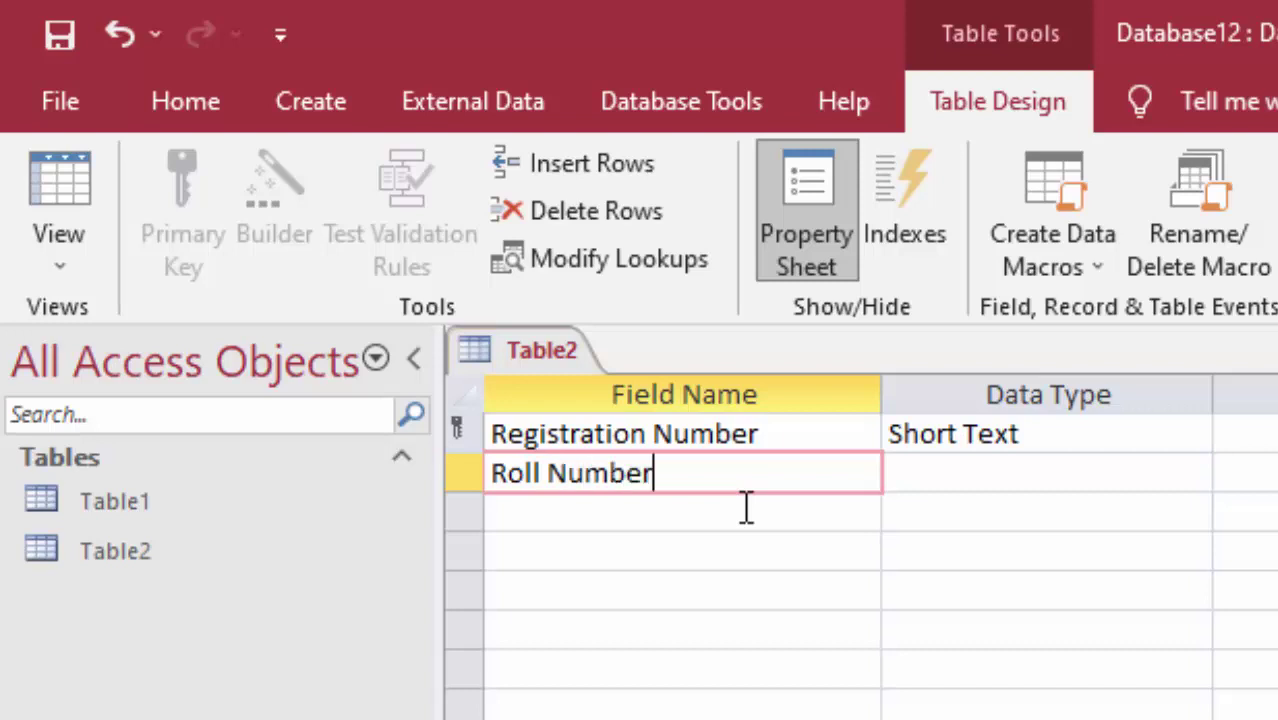
click(1030, 465)
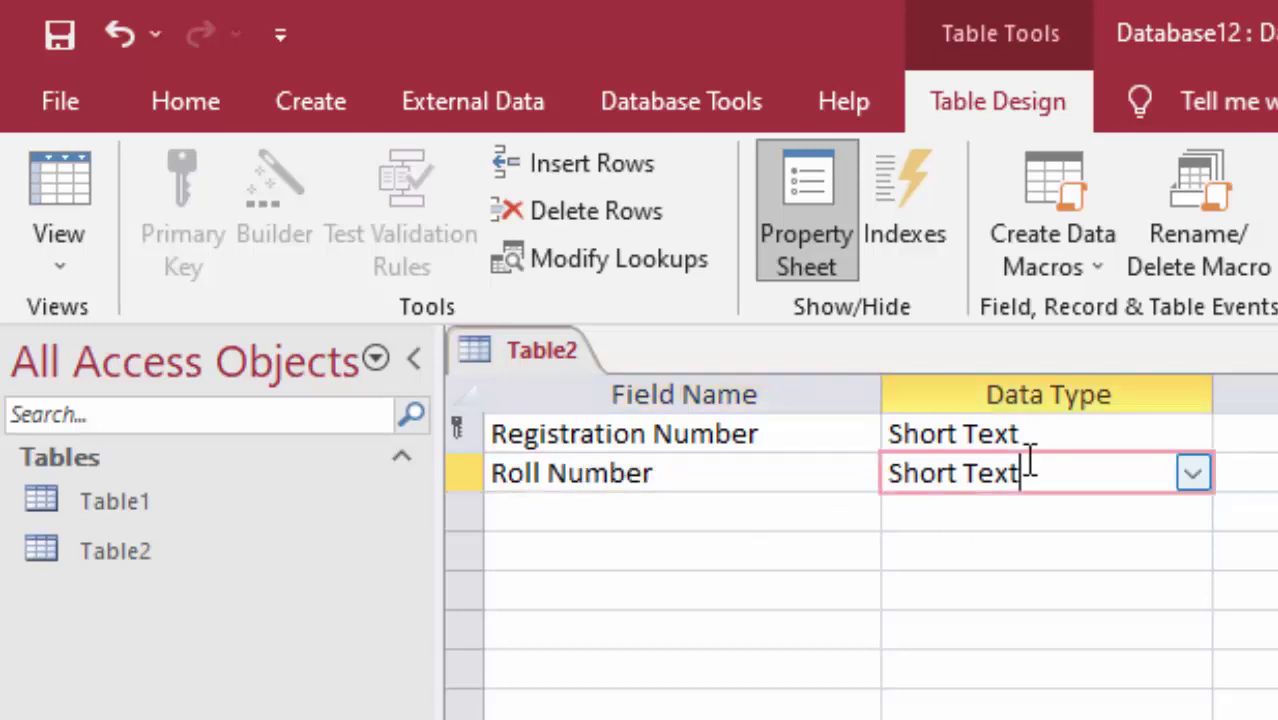
click(1192, 476)
click(1087, 592)
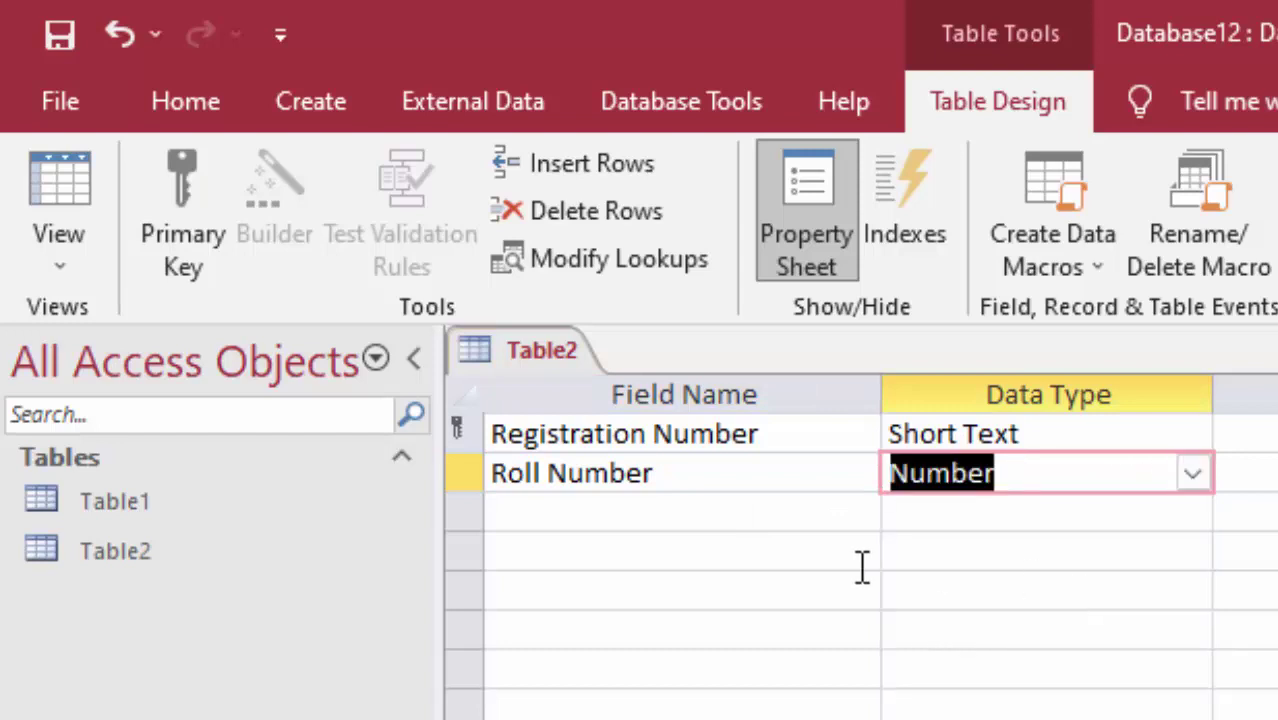
Add a Name of Student field and bring up its data type choices.
click(607, 518)
text(N)
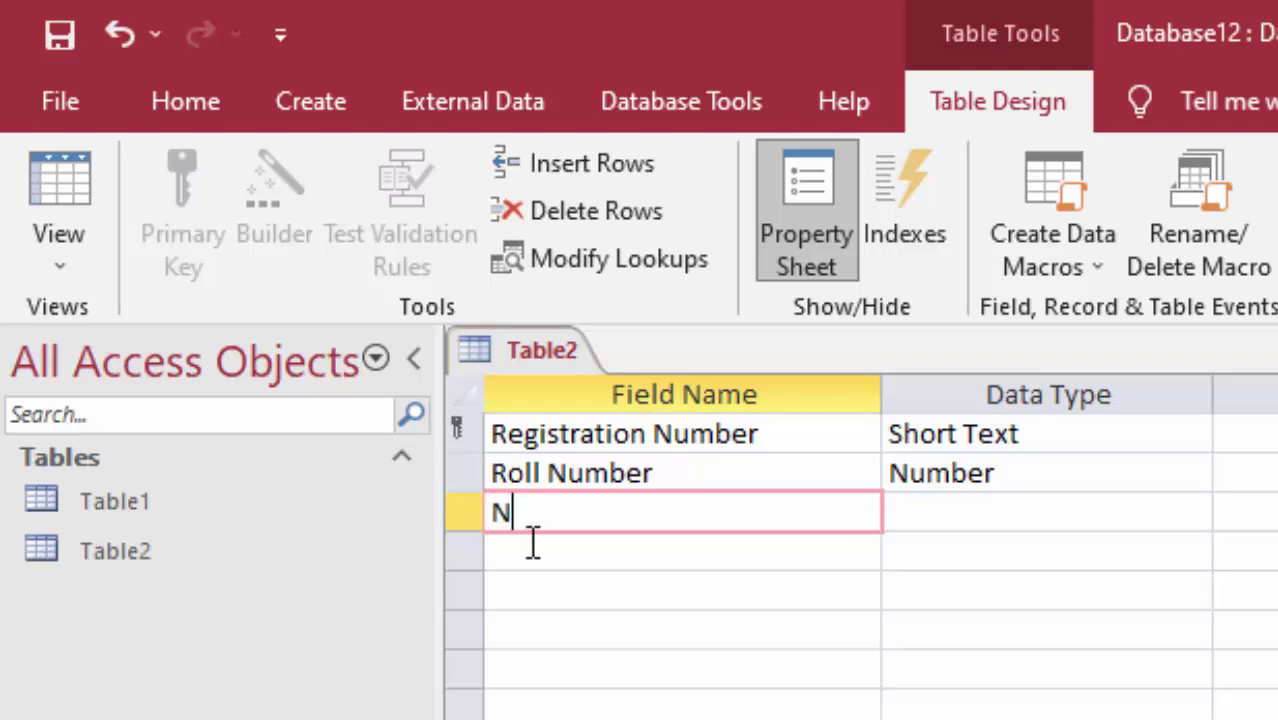
text(ame of )
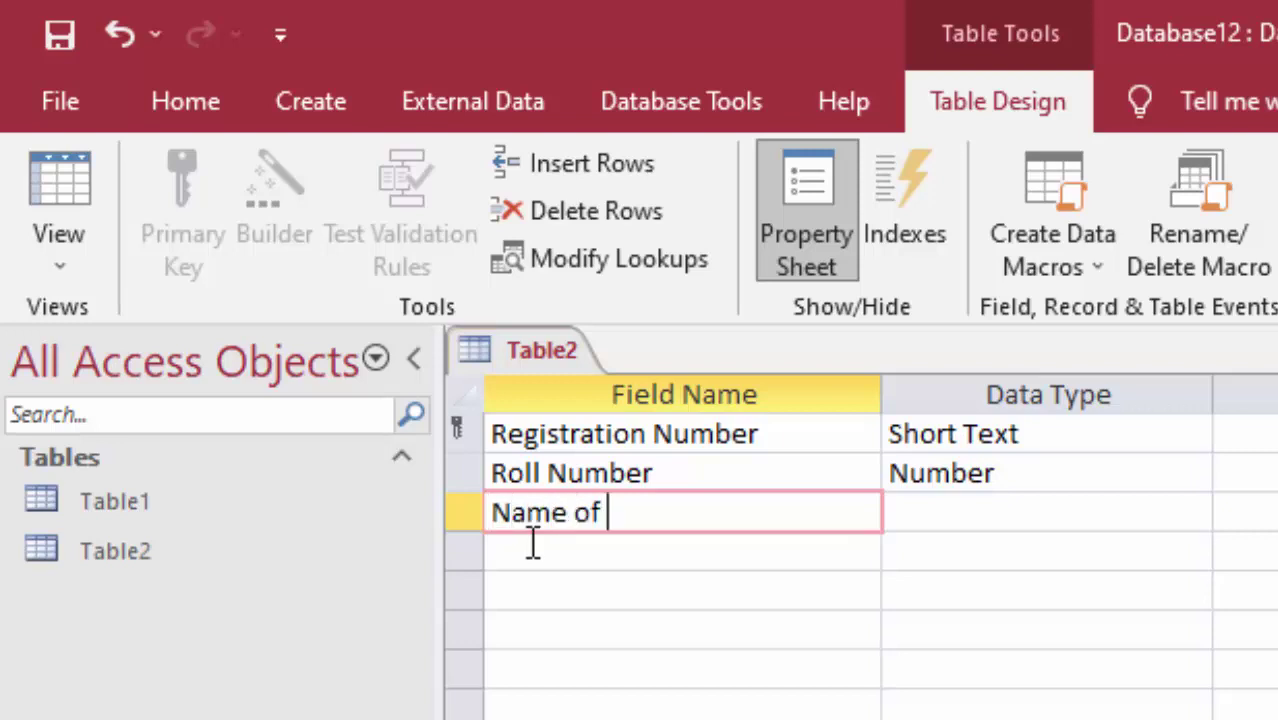
text(Student)
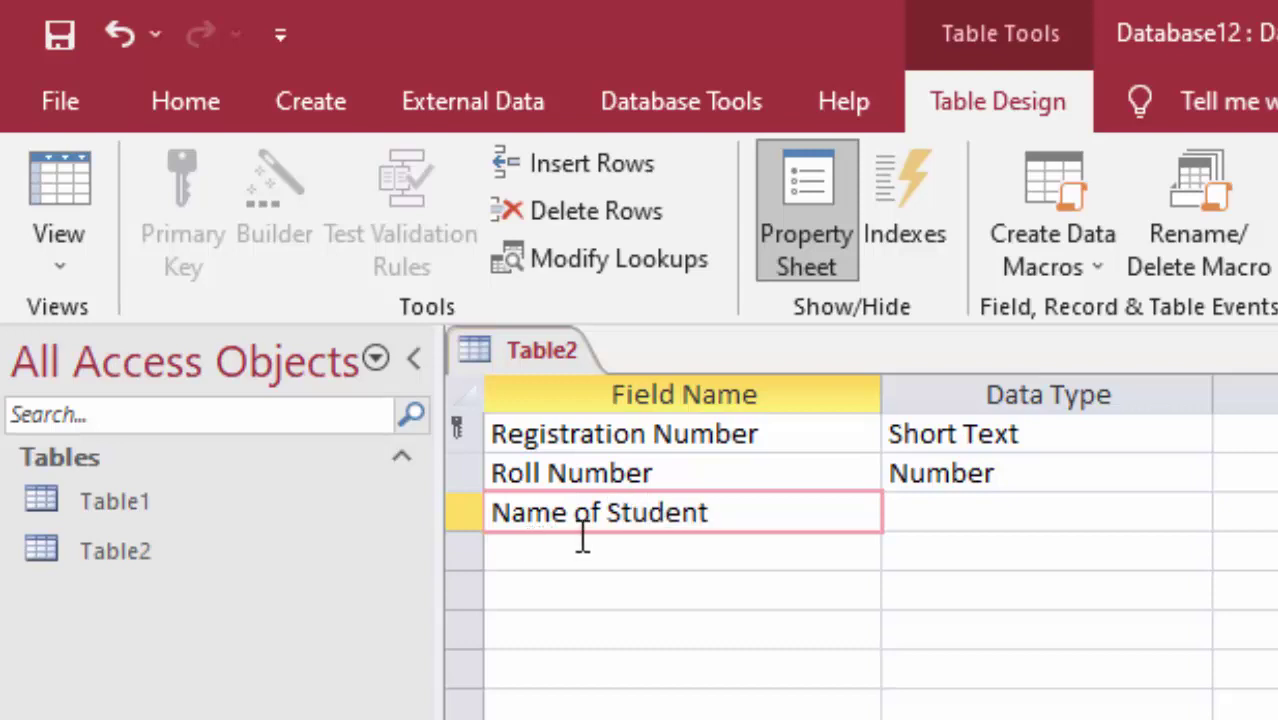
click(948, 510)
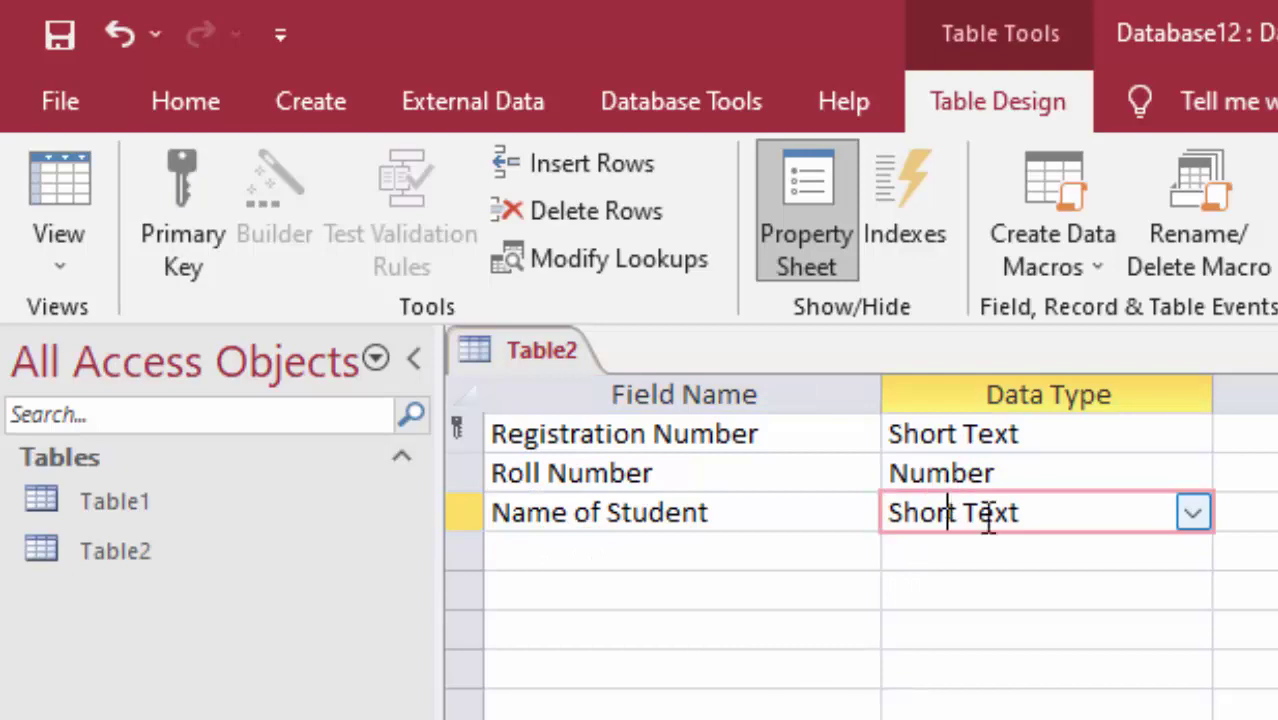
click(1193, 512)
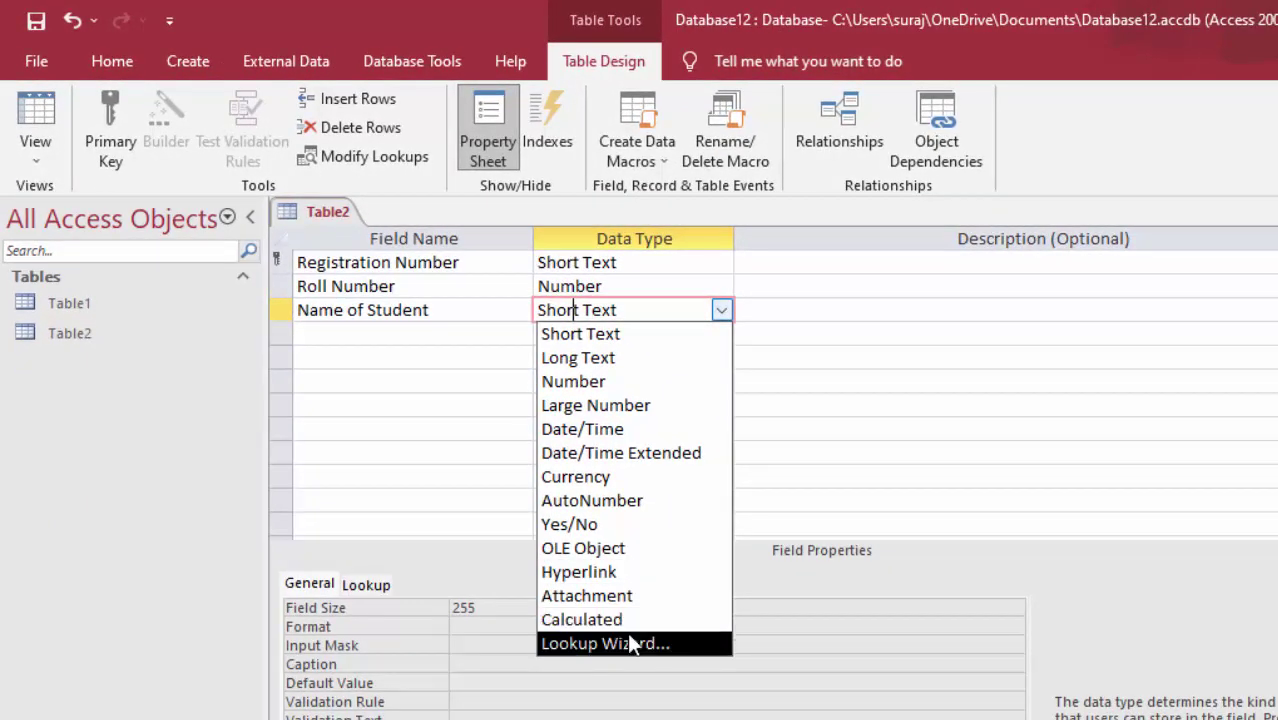
Make Name of Student a Lookup Wizard field using Table1's Name of Student, and save the table.
click(632, 644)
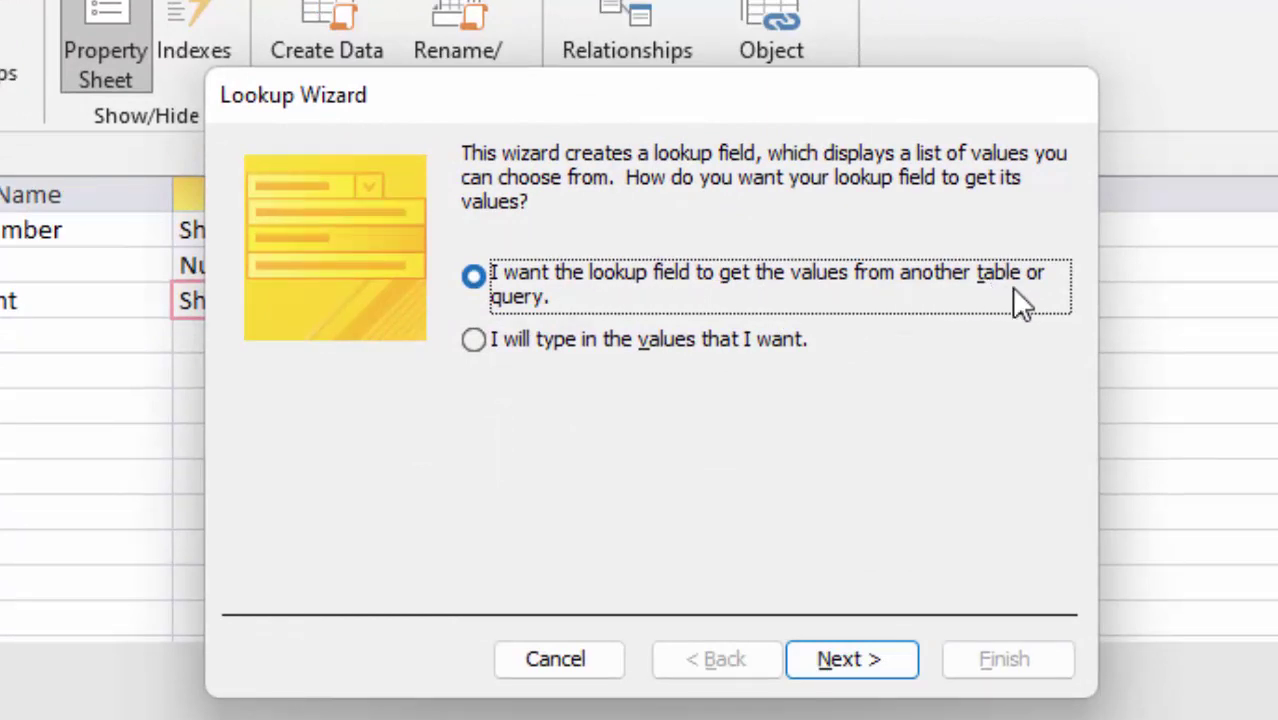
click(849, 665)
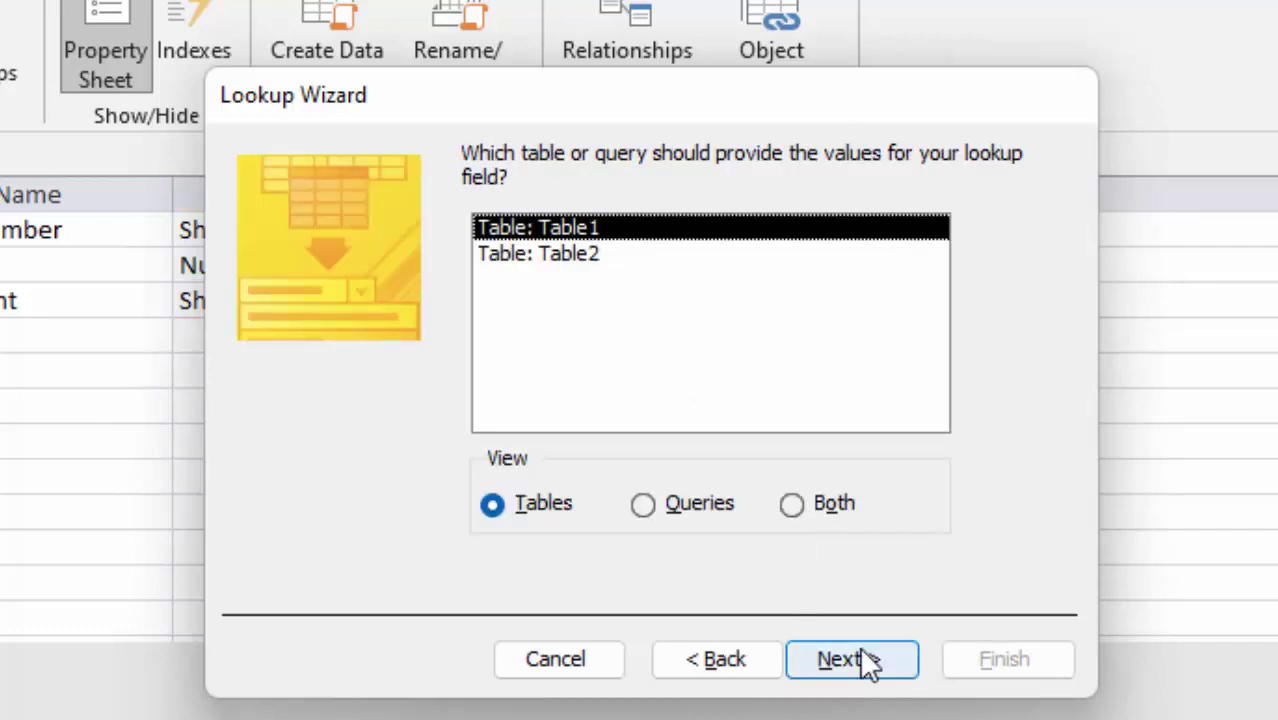
click(866, 662)
click(334, 431)
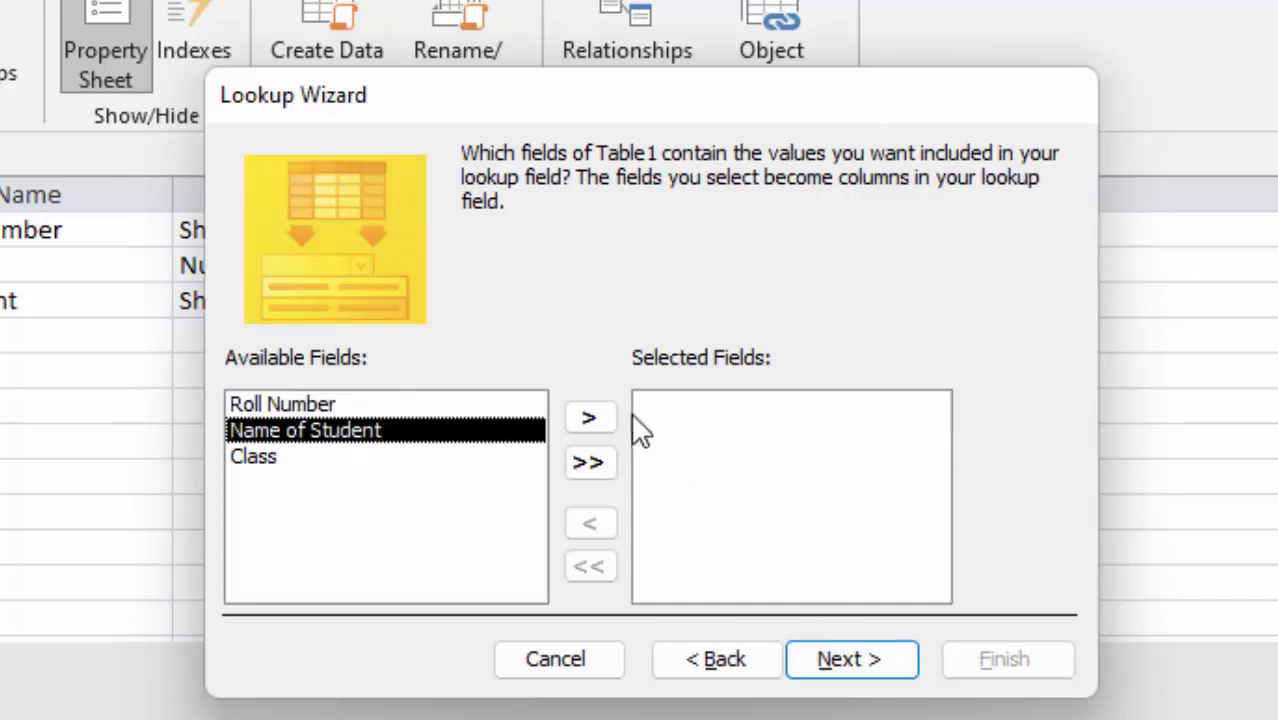
click(589, 419)
click(848, 663)
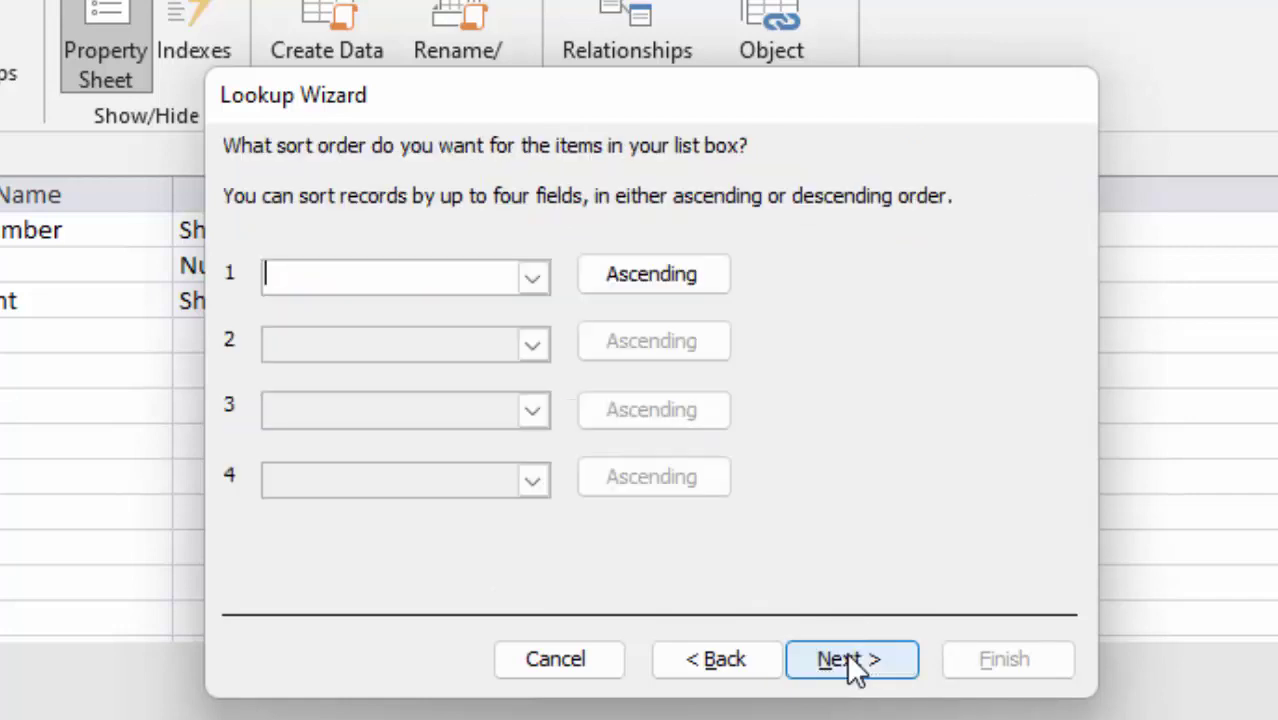
click(850, 664)
click(846, 664)
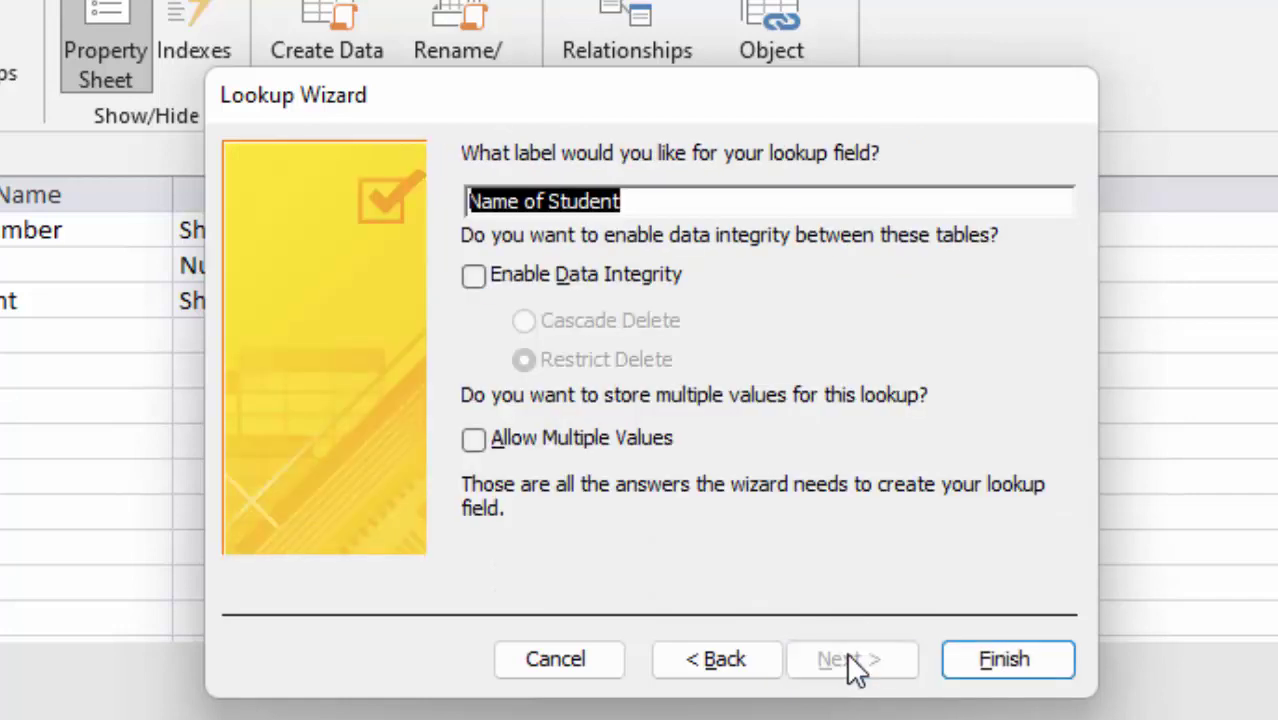
click(1010, 659)
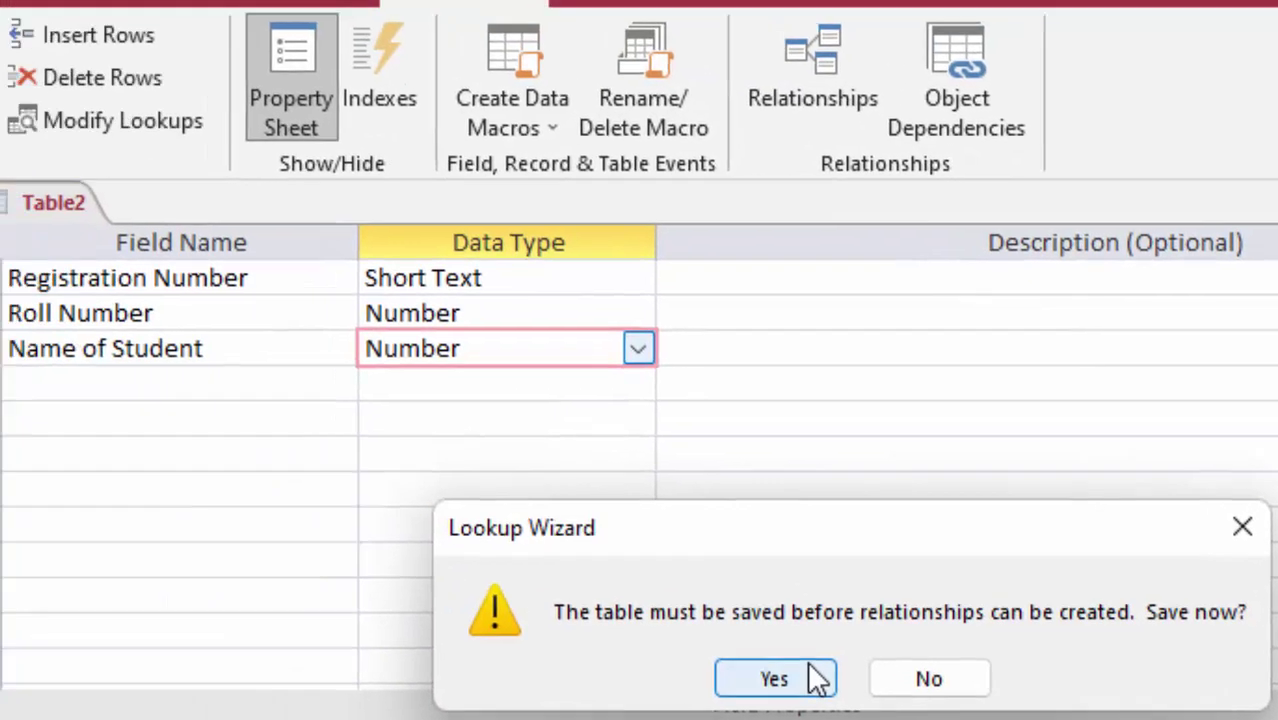
click(812, 667)
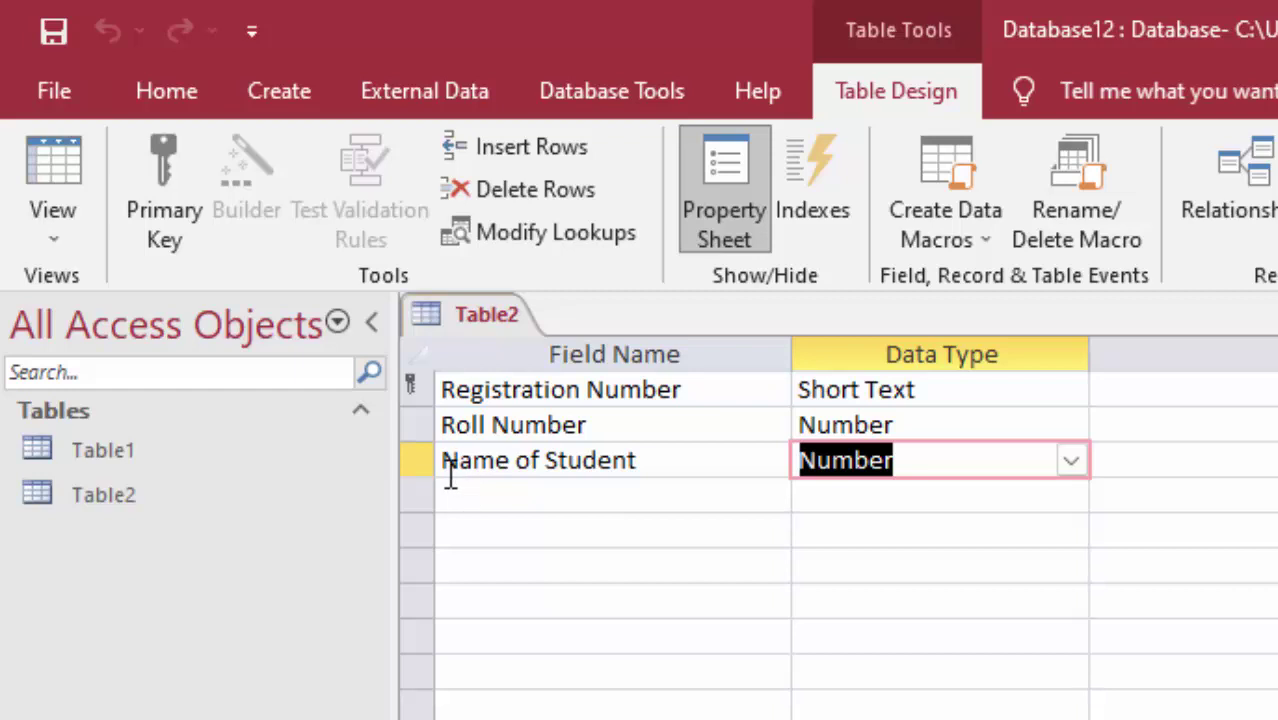
Add a Short Text Section field and save Table2 while switching to Datasheet View.
click(515, 495)
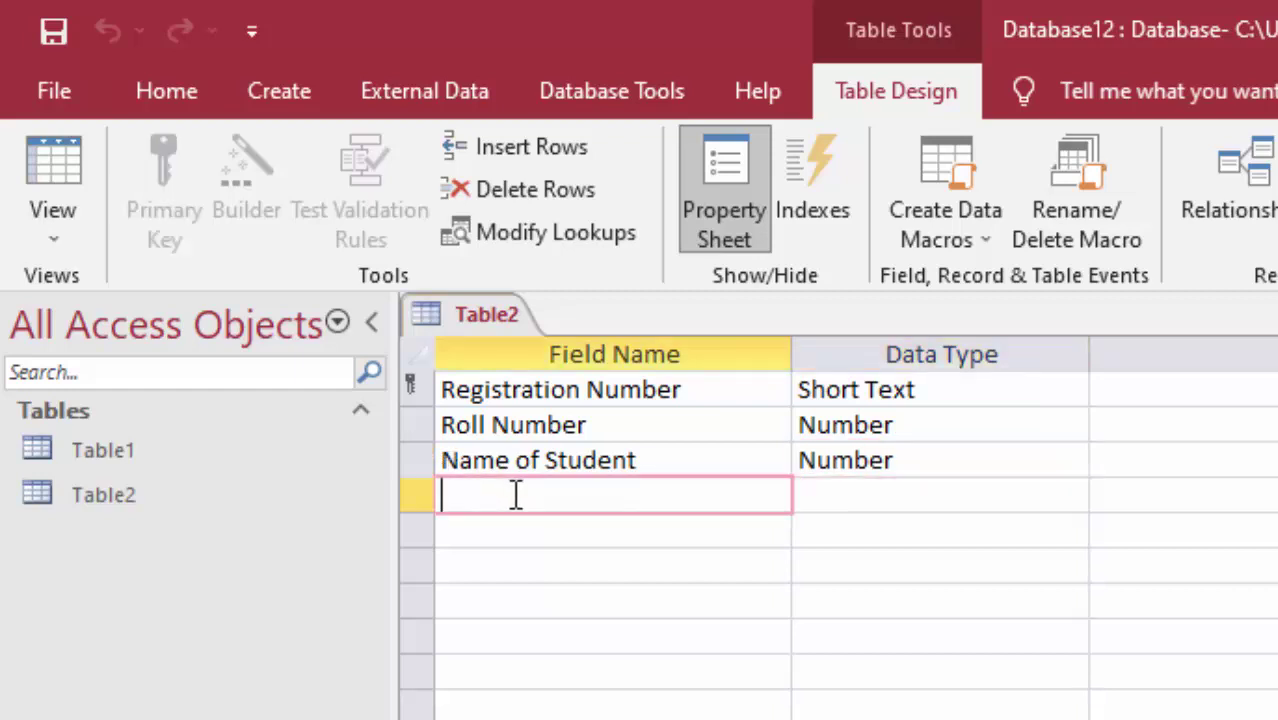
text(Section)
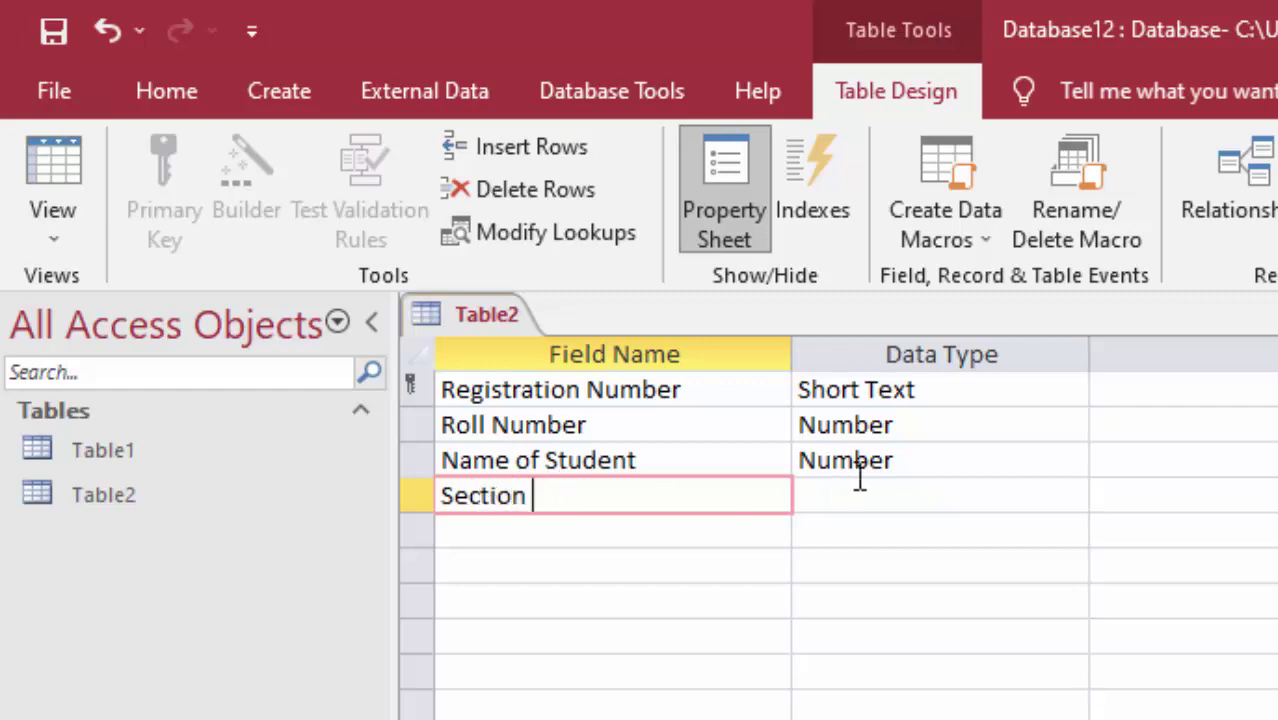
click(859, 470)
click(977, 502)
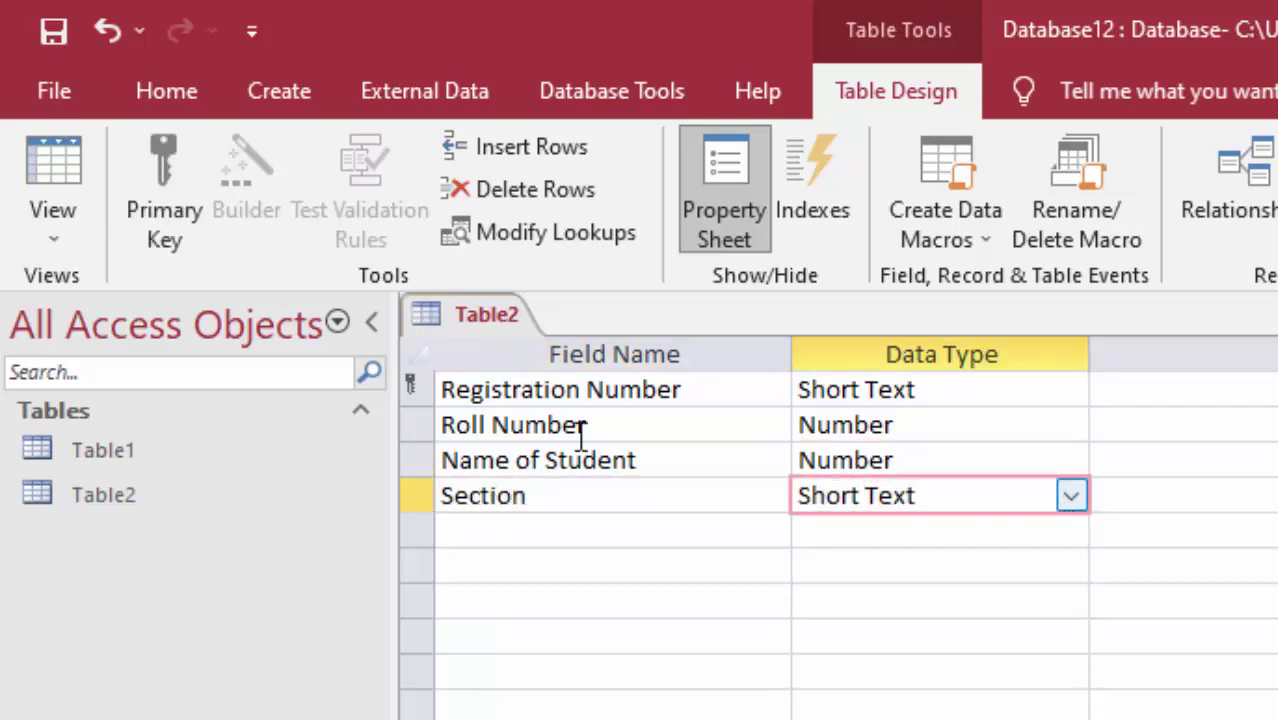
click(53, 190)
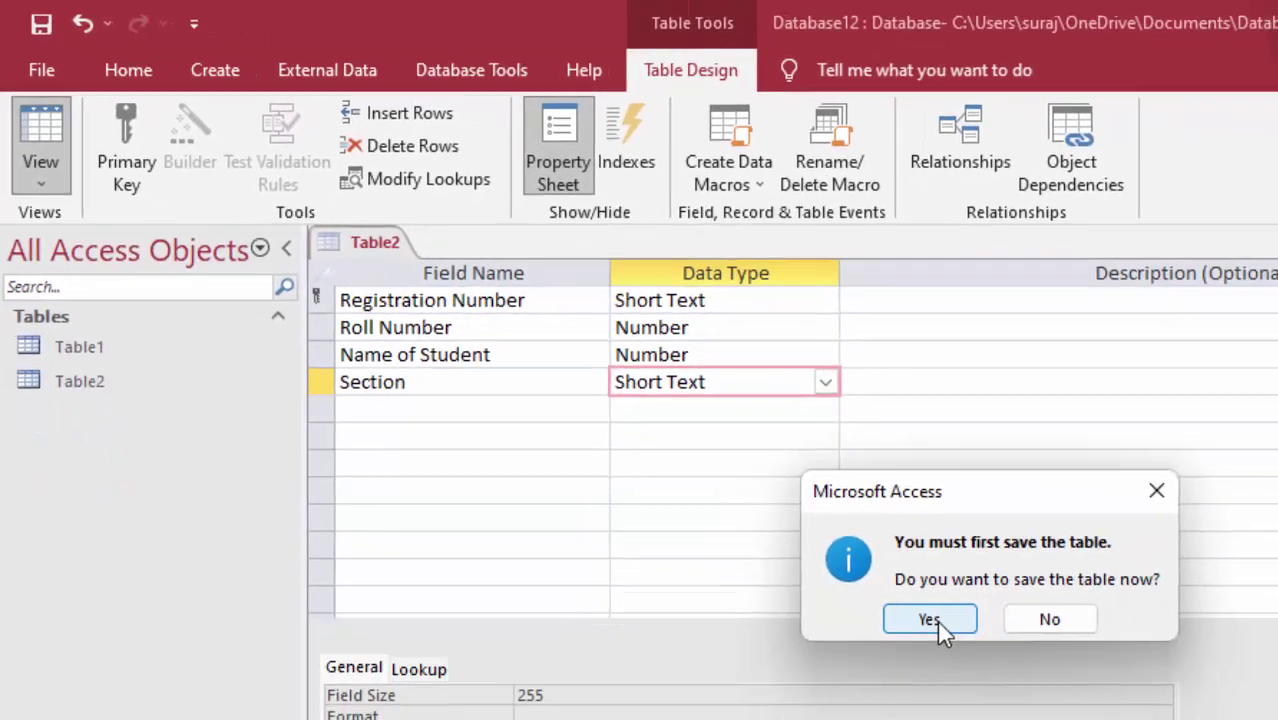
click(1190, 716)
Widen the columns and enter record 1111, Roll Number 1, Ram, Section A.
drag(596, 260, 682, 300)
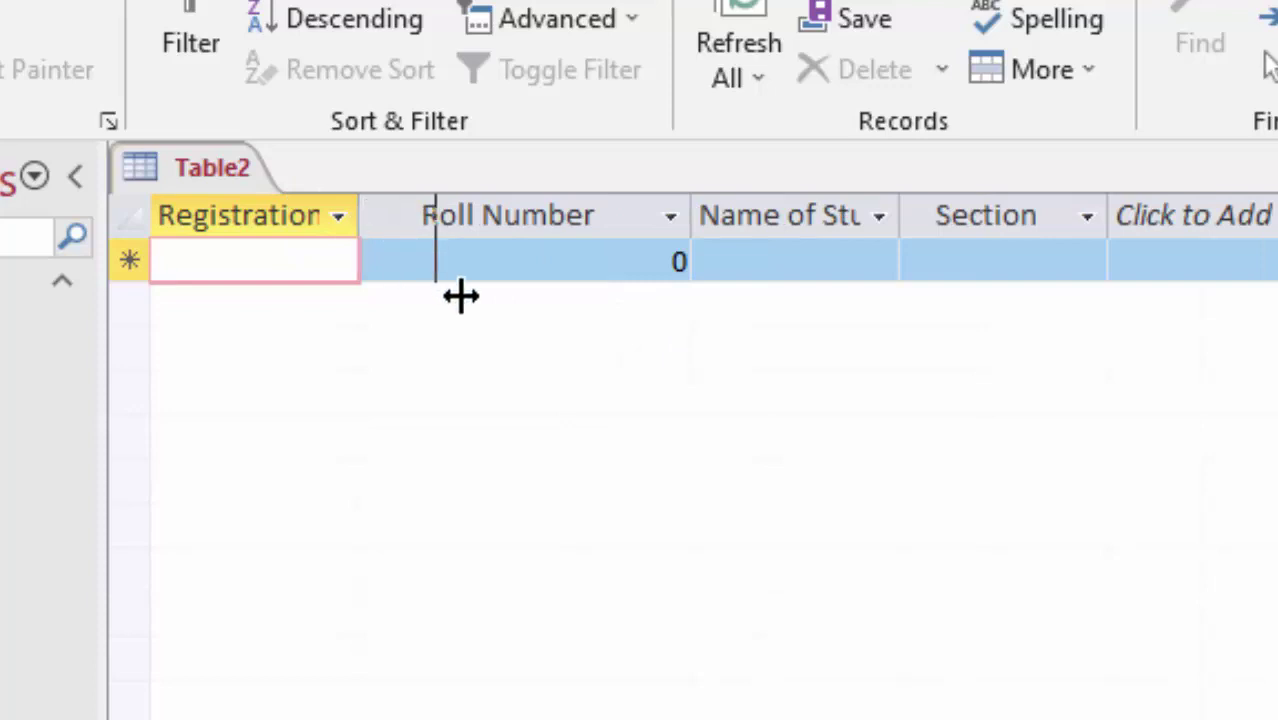
drag(358, 215, 481, 292)
text(1)
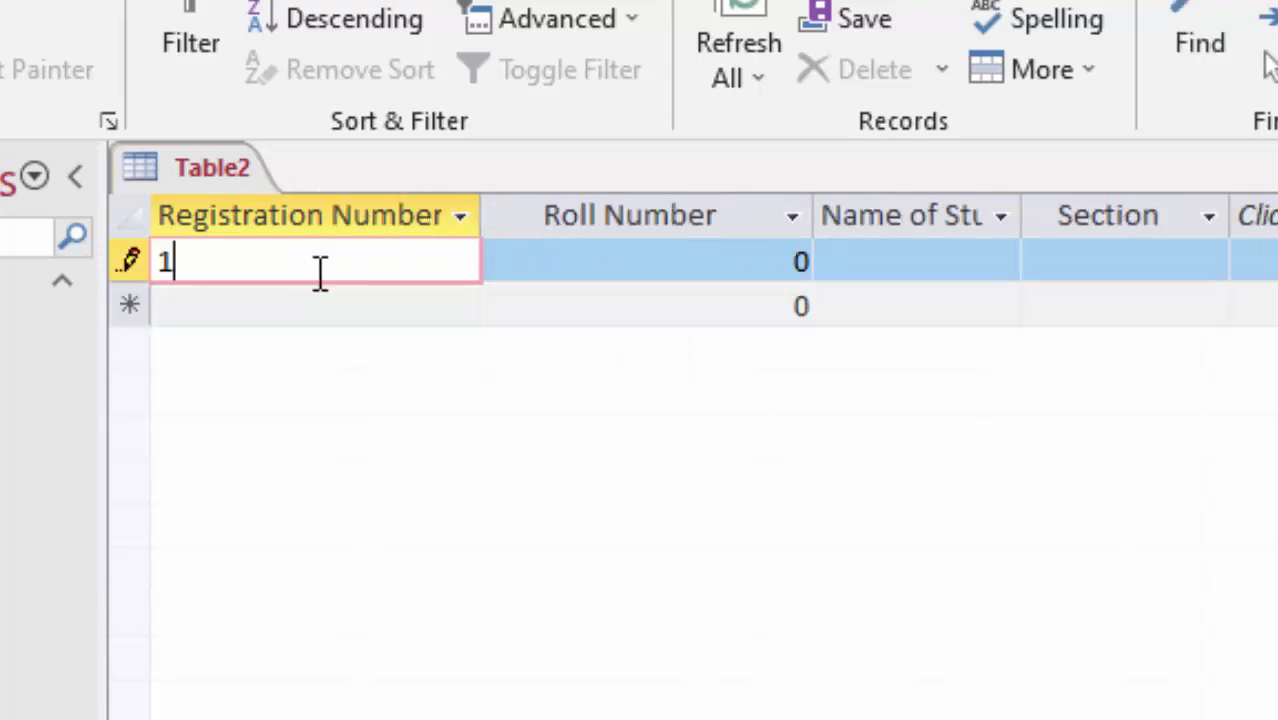
text(111)
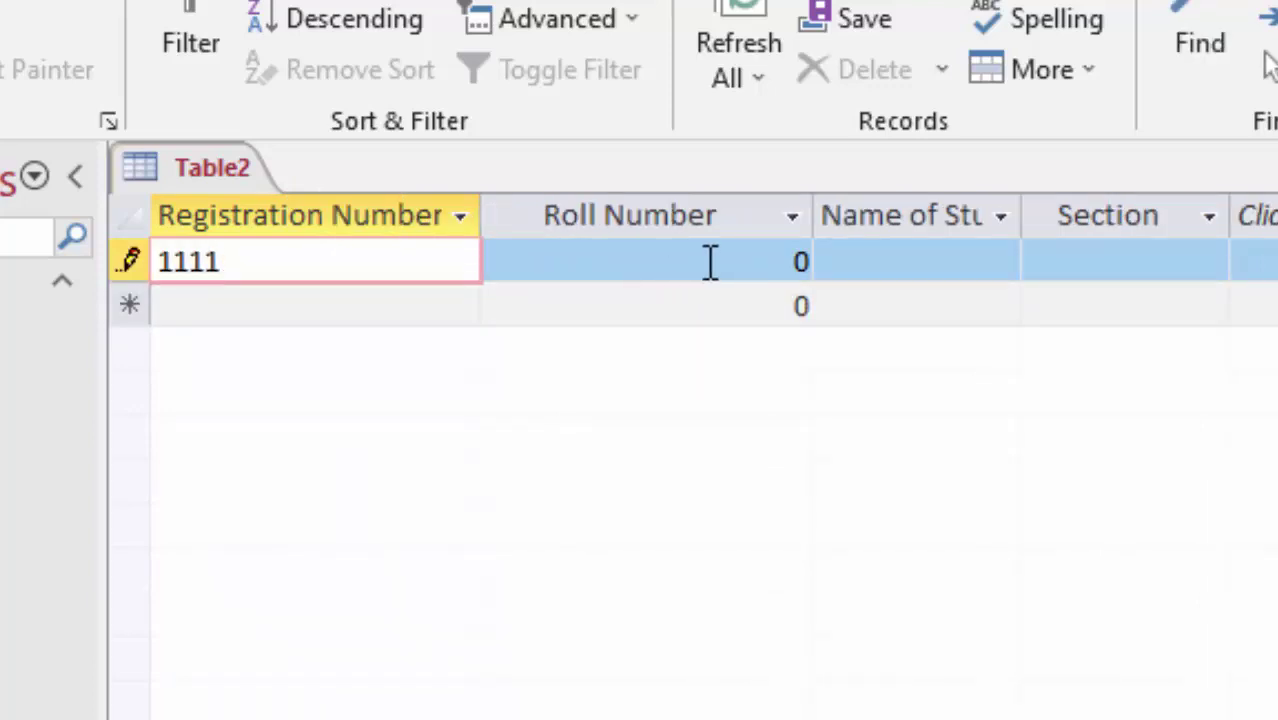
key(Tab)
text(1)
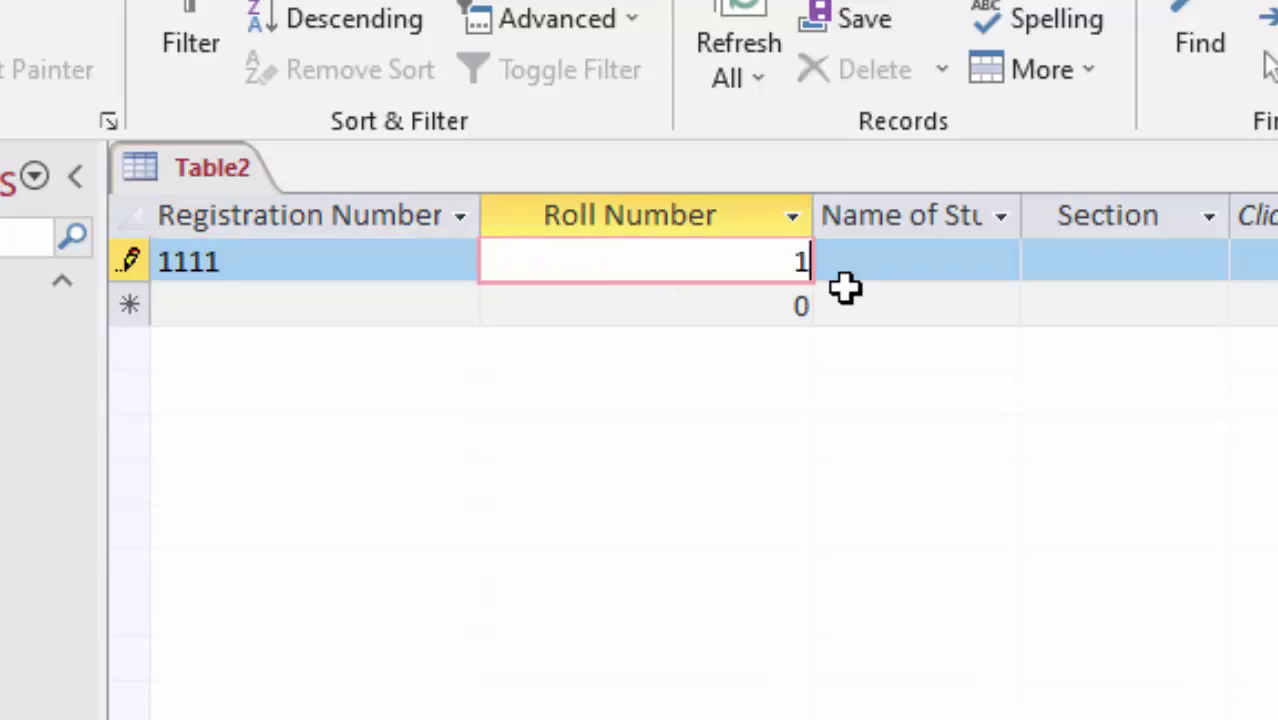
drag(1019, 205, 1207, 305)
click(1170, 245)
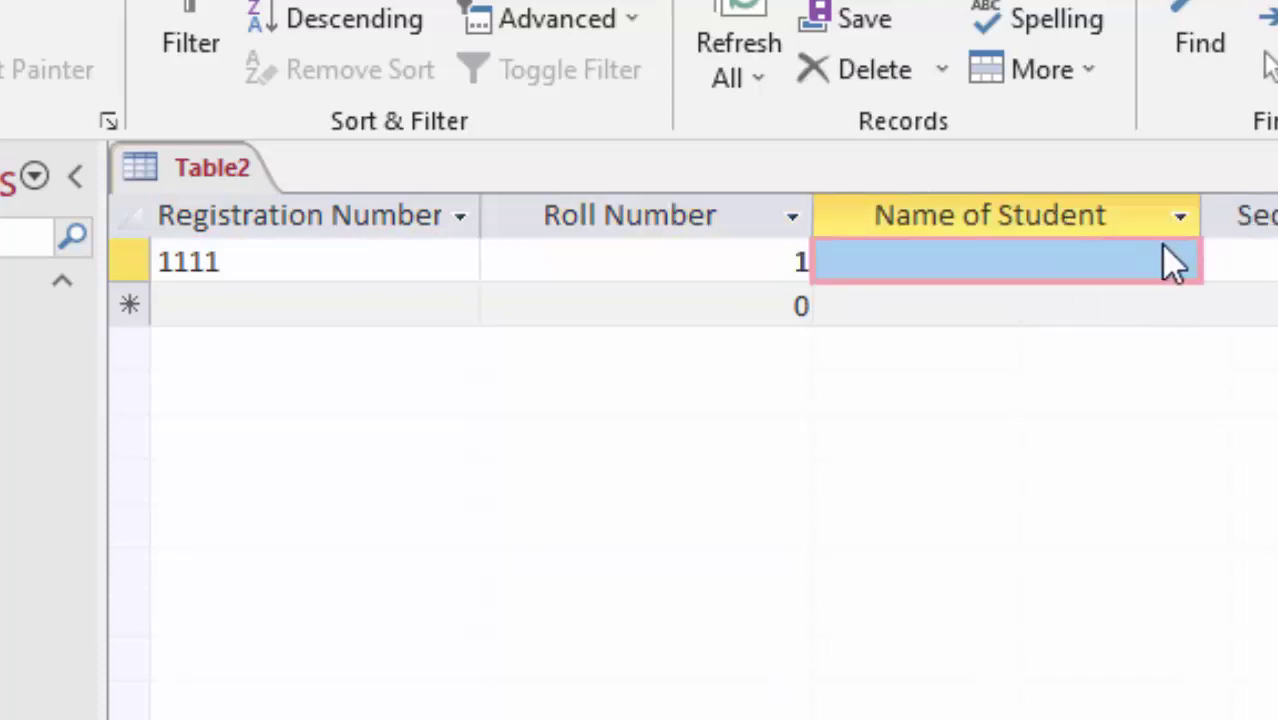
click(1004, 184)
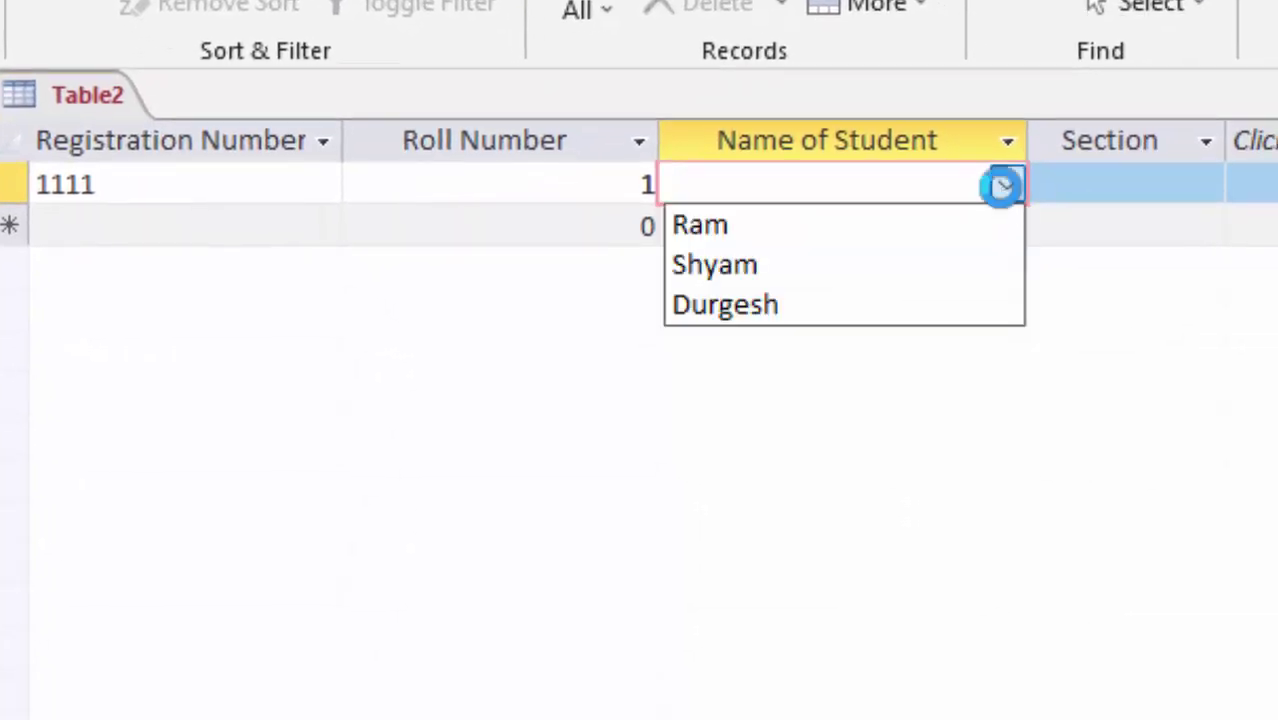
click(938, 238)
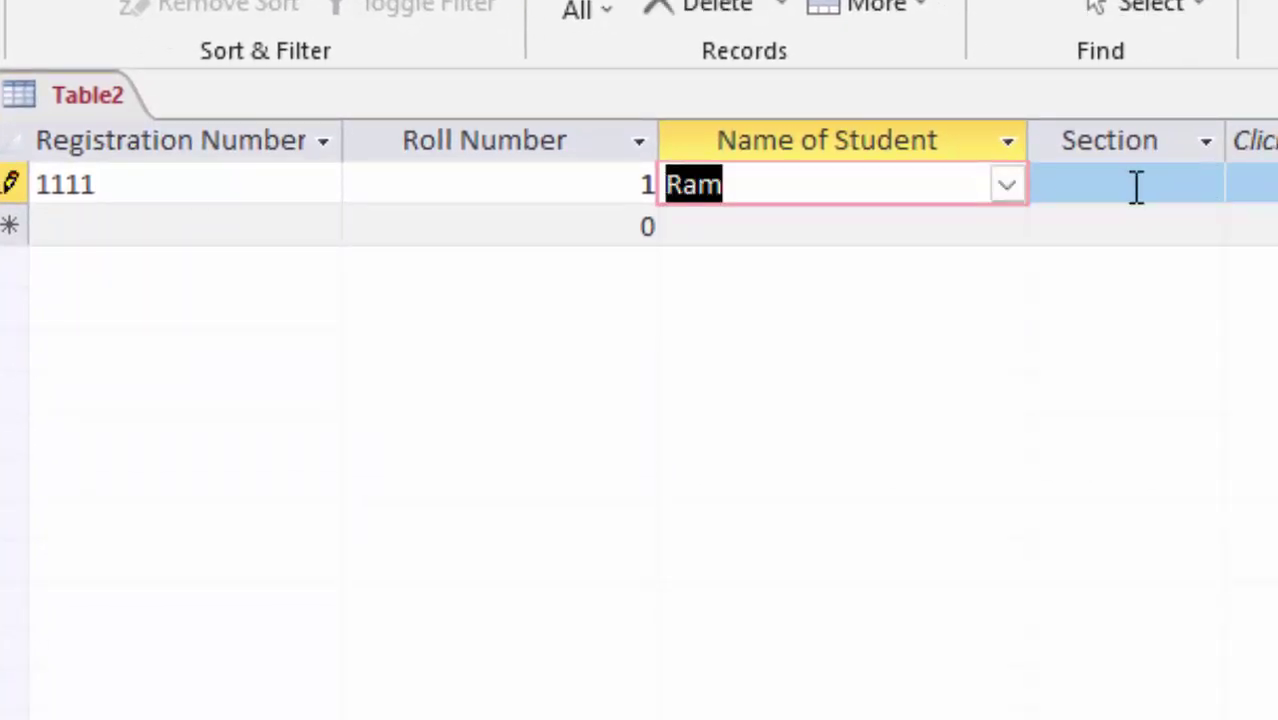
click(1077, 190)
text(A)
key(BackSpace)
text(A)
key(Tab)
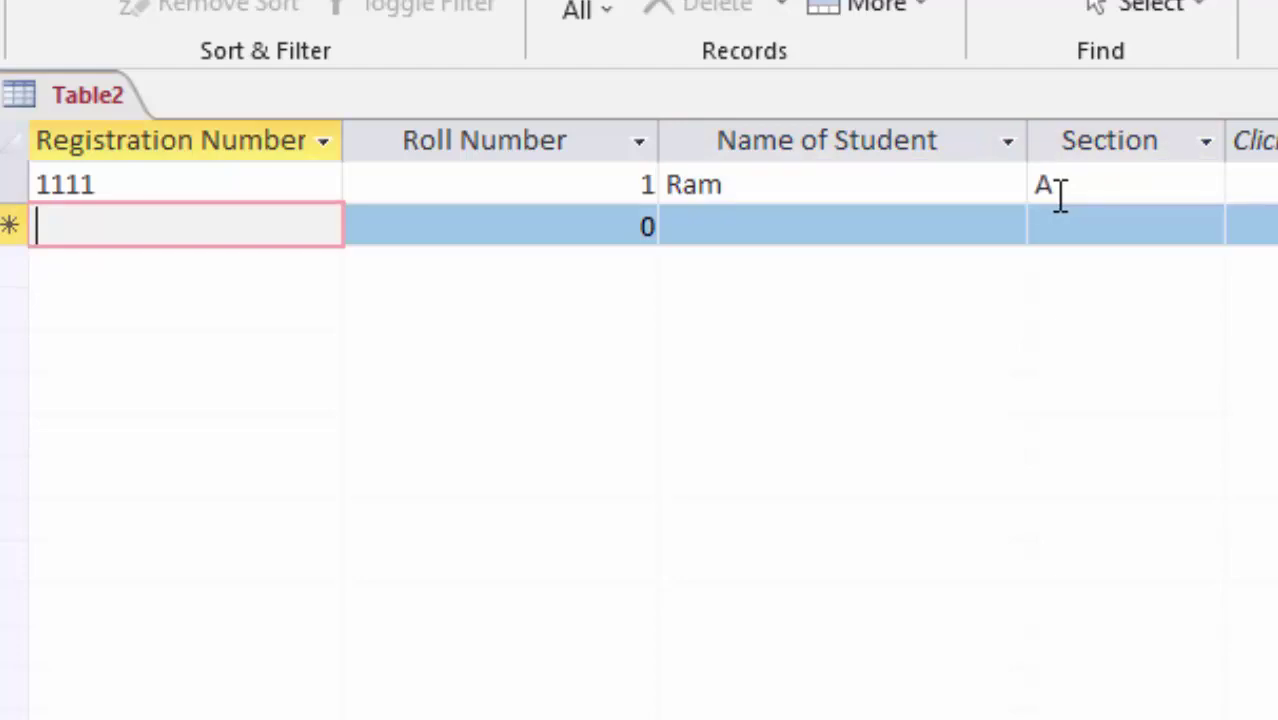
Enter record 1112 with Roll Number 2 and student Shyam.
text(1112)
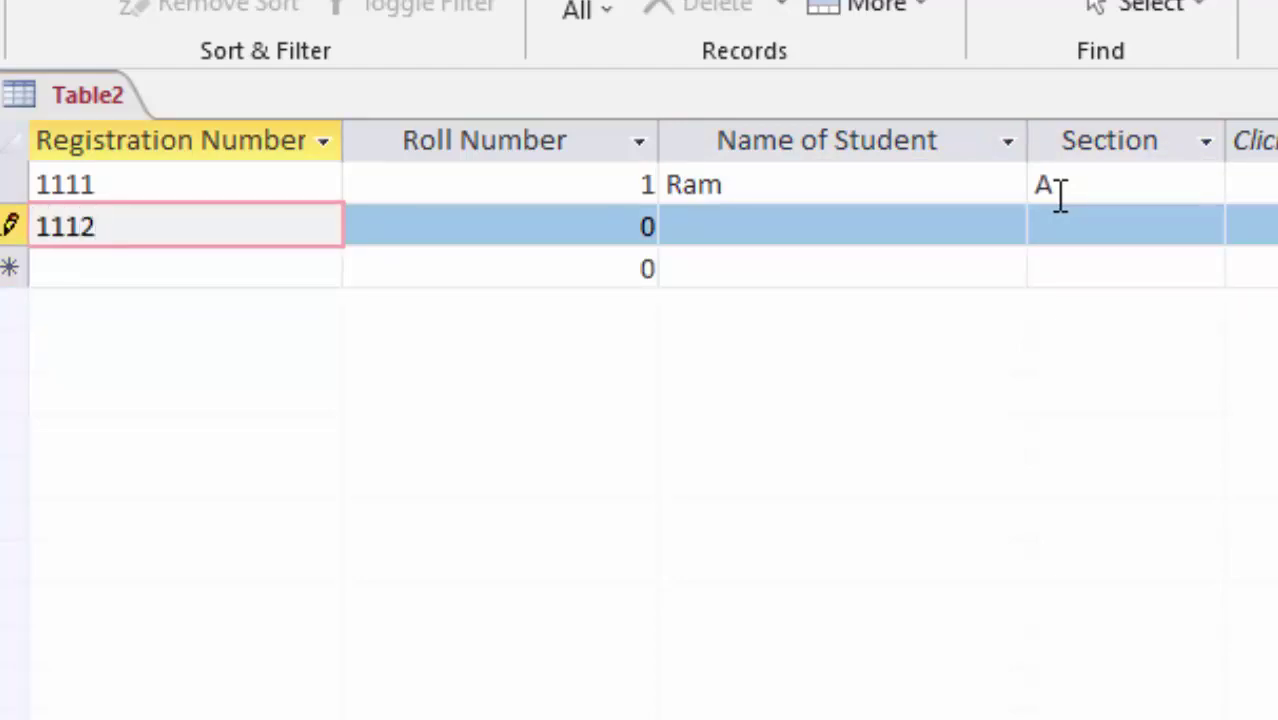
key(Tab)
text(2)
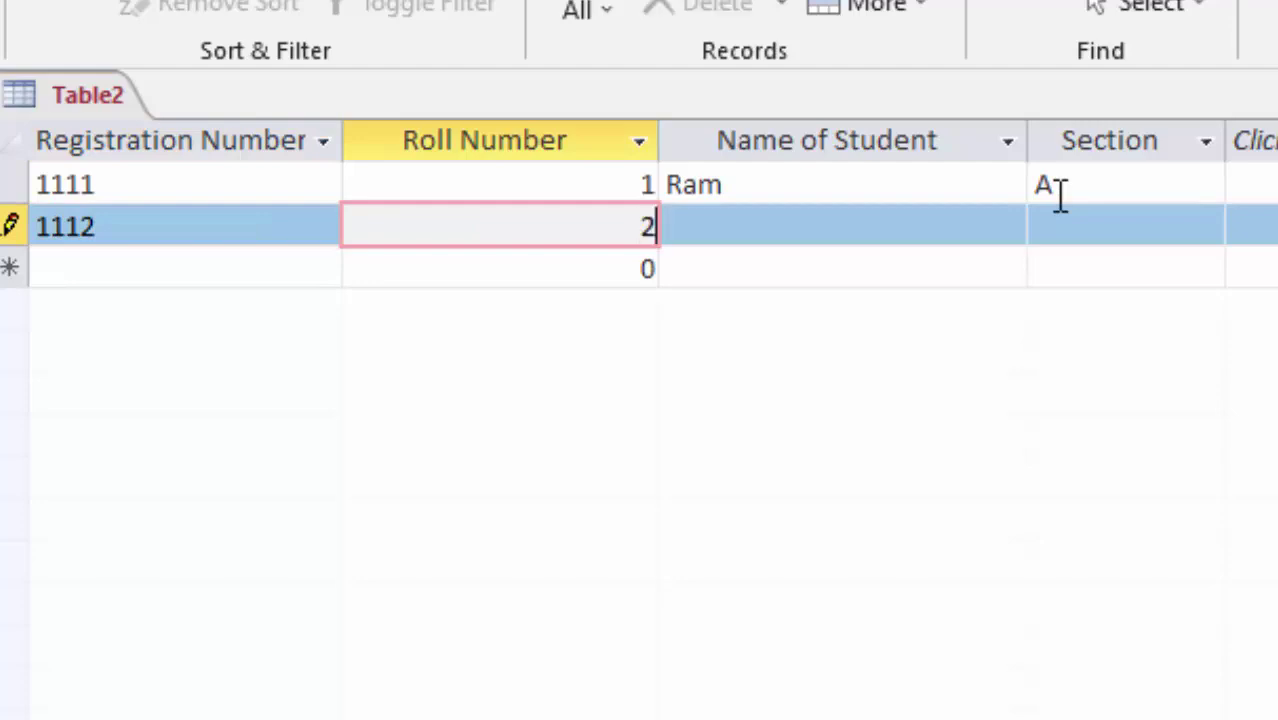
key(Tab)
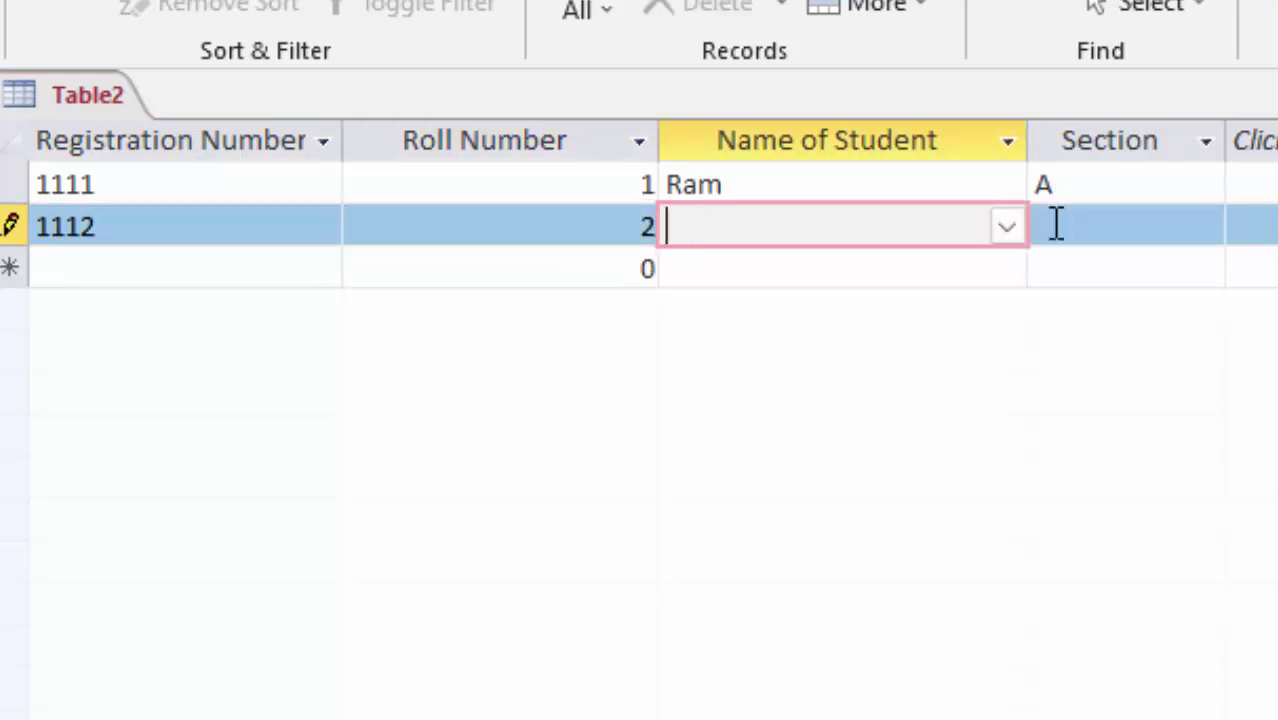
click(1007, 227)
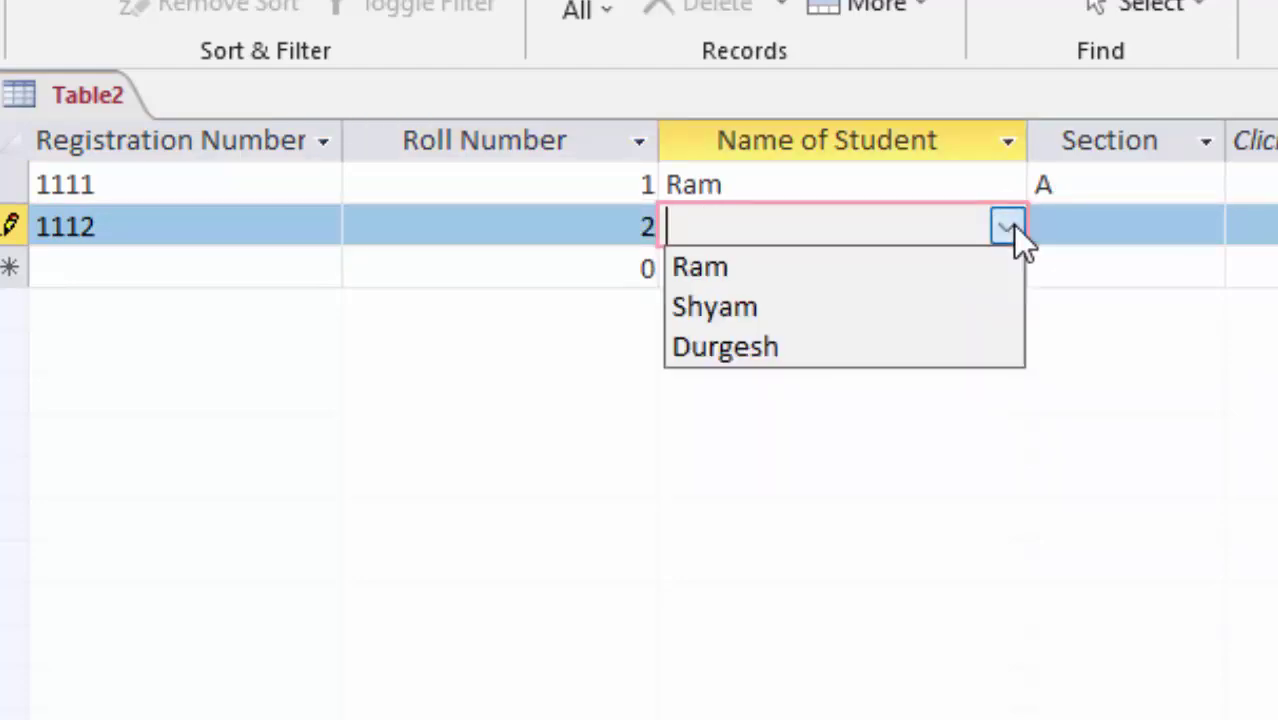
click(912, 300)
click(1105, 222)
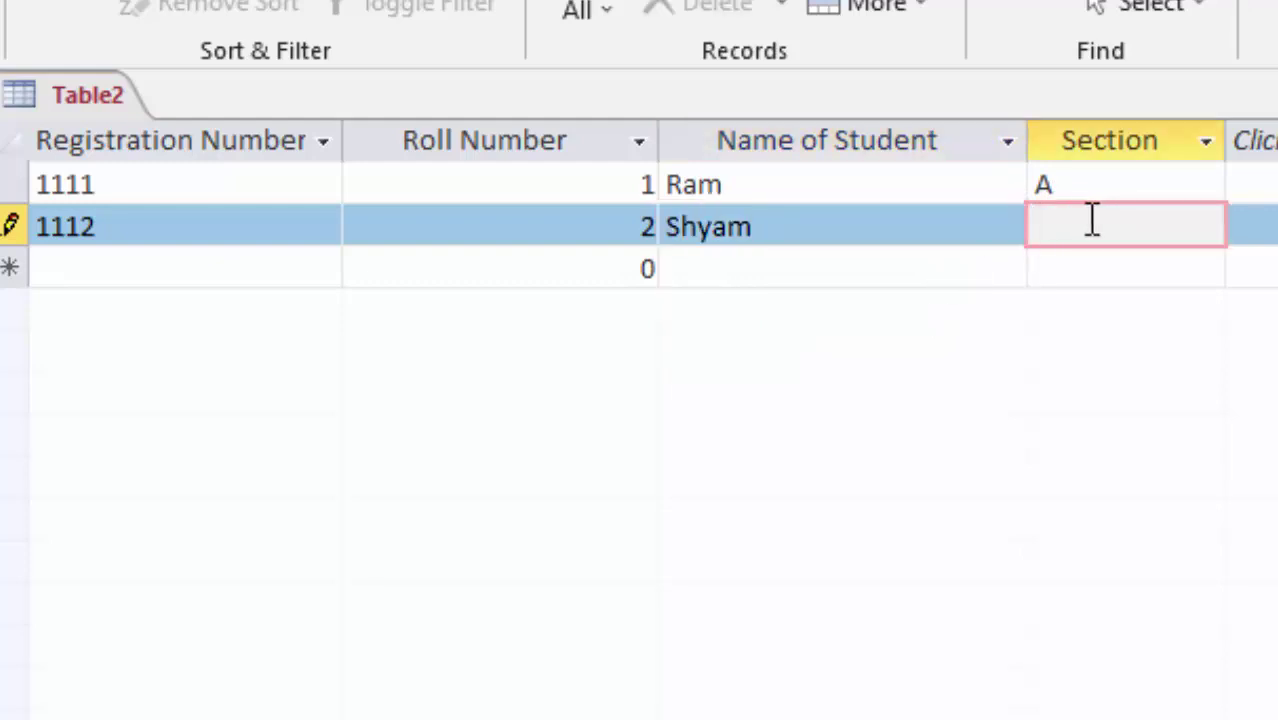
text(B)
click(87, 267)
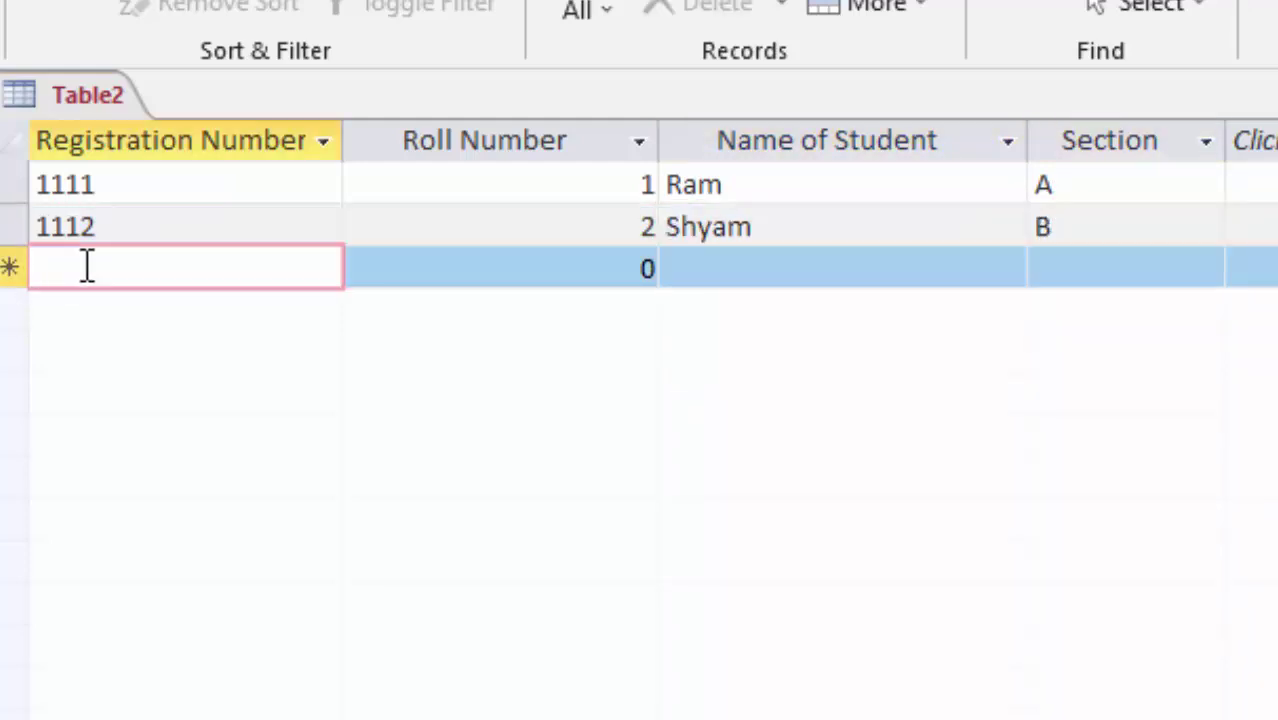
Enter record 1113 with Roll Number 3 and student Durgesh, fixing the mistyped registration number.
text(113)
key(Tab)
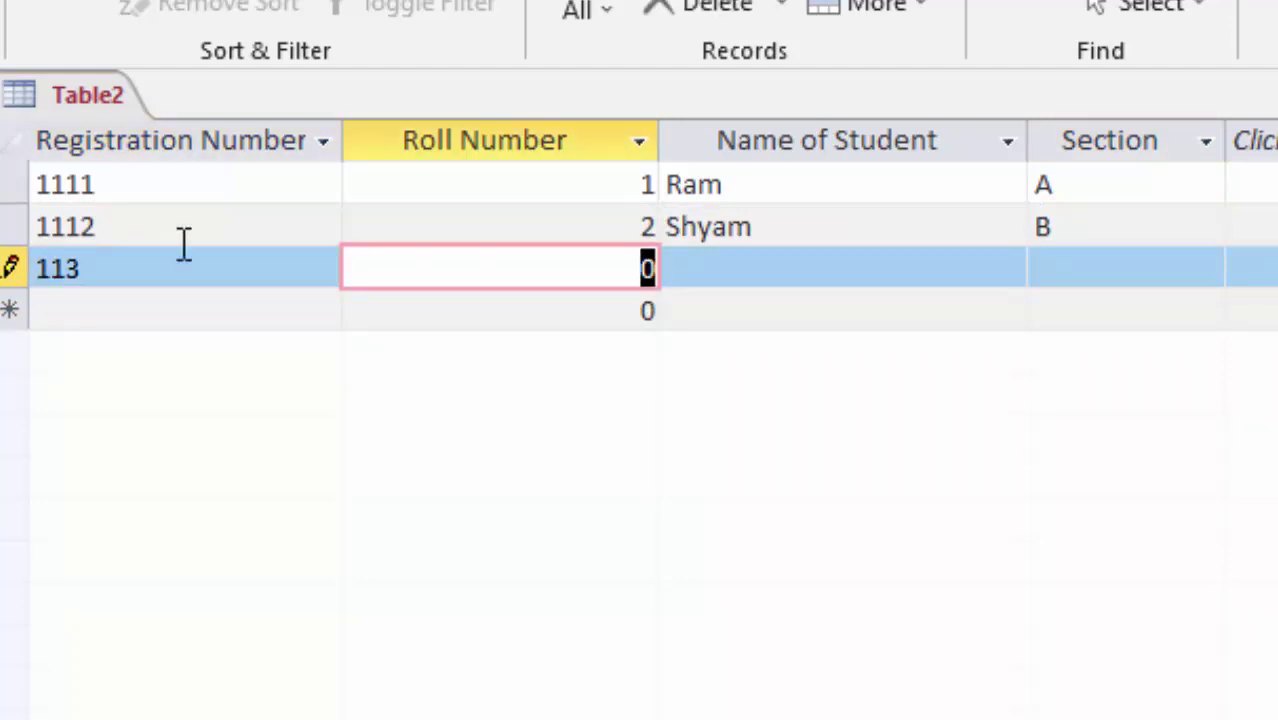
double_click(72, 272)
key(BackSpace)
click(72, 272)
text(1113)
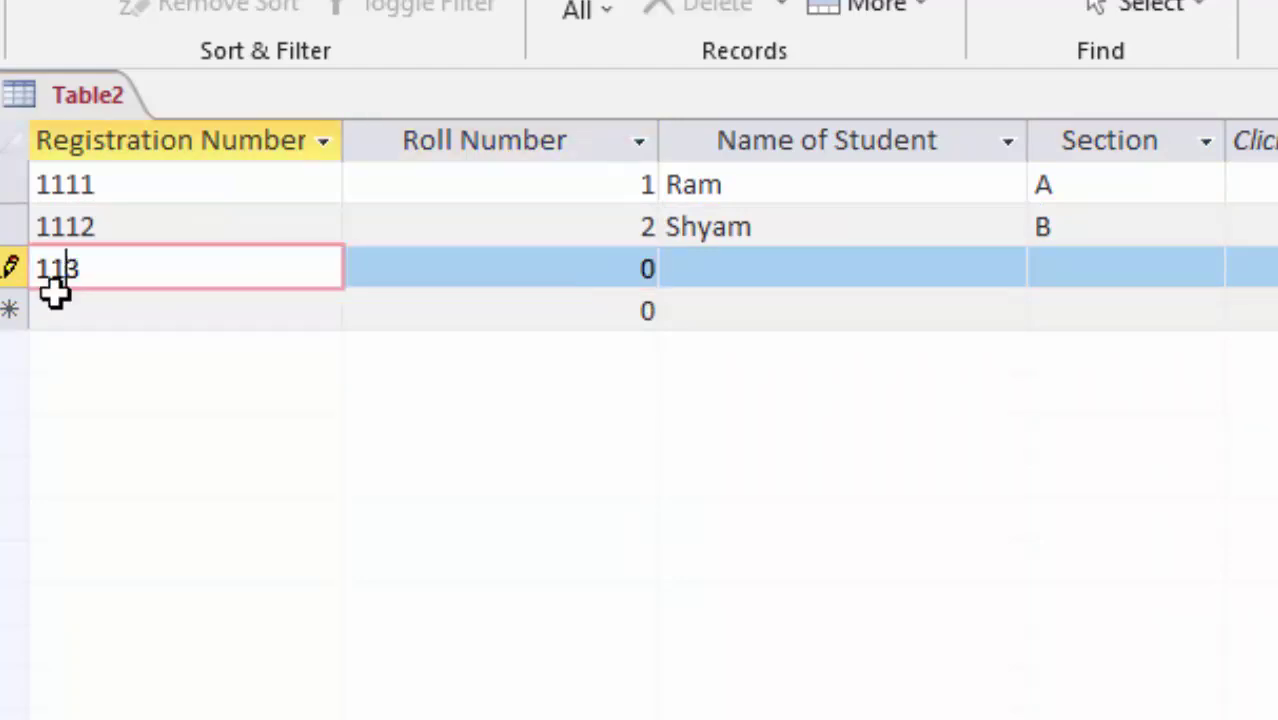
key(Tab)
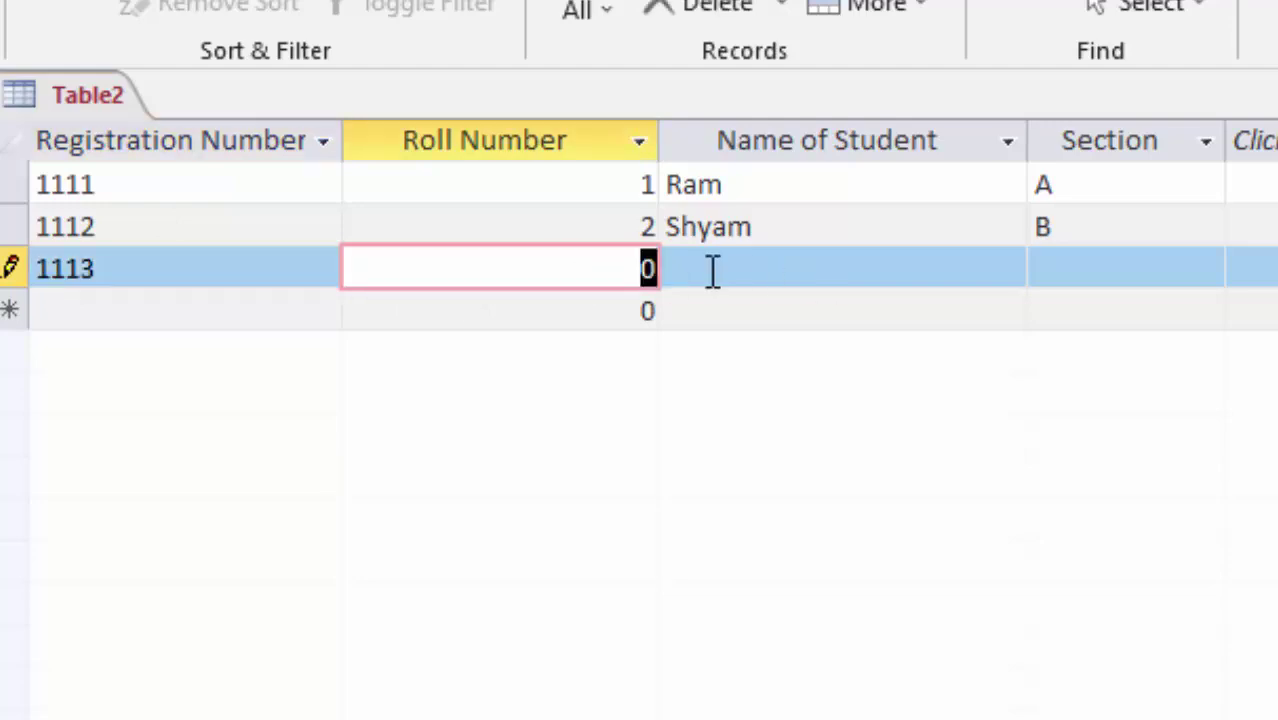
key(BackSpace)
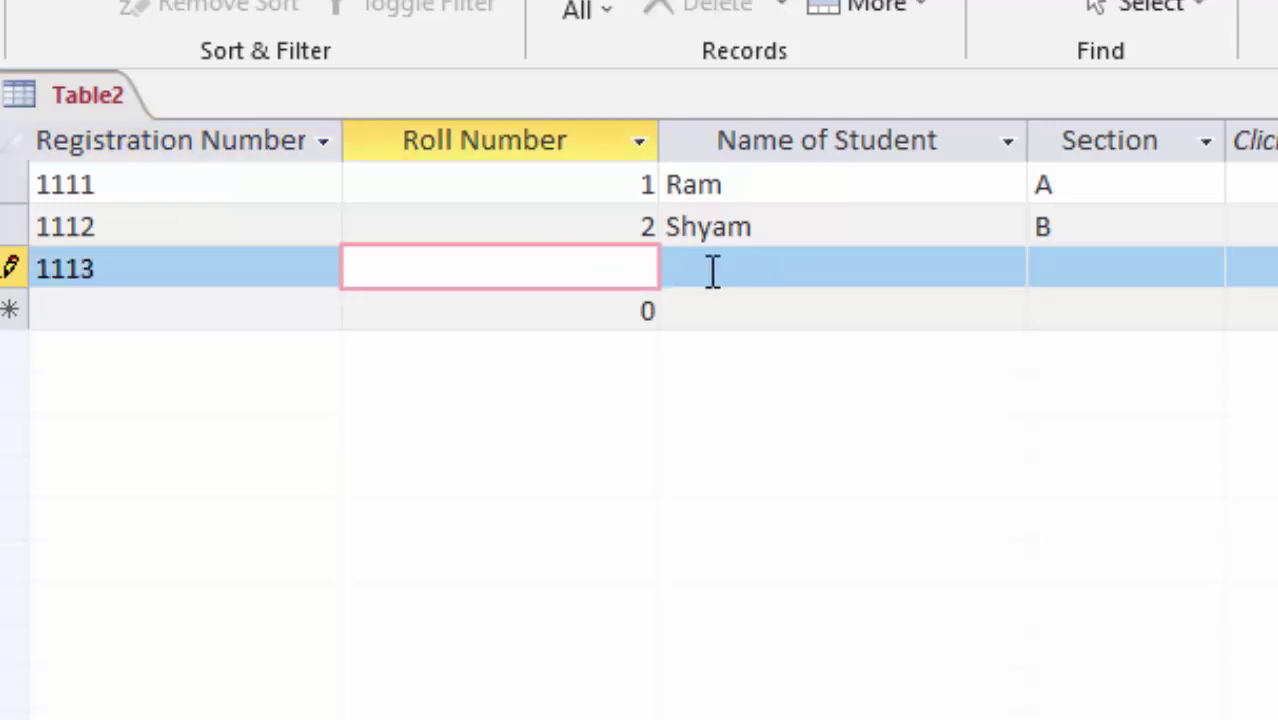
text(3)
key(Tab)
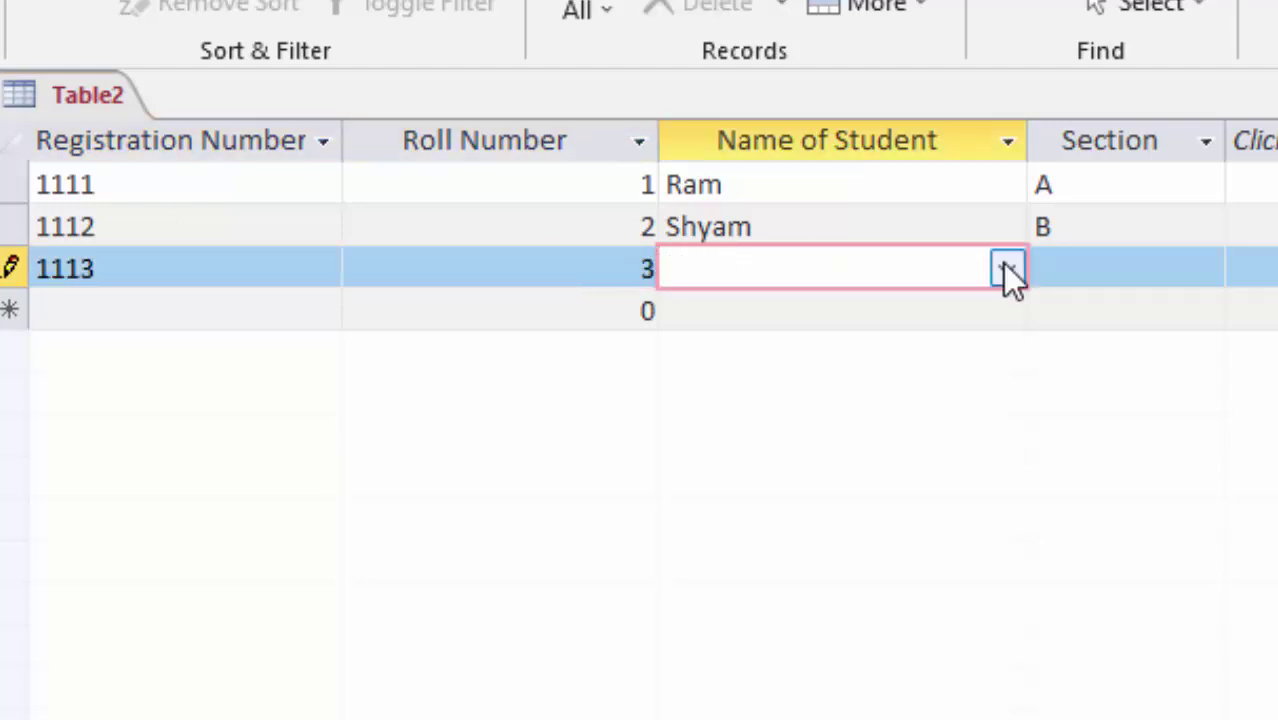
click(1005, 268)
click(897, 312)
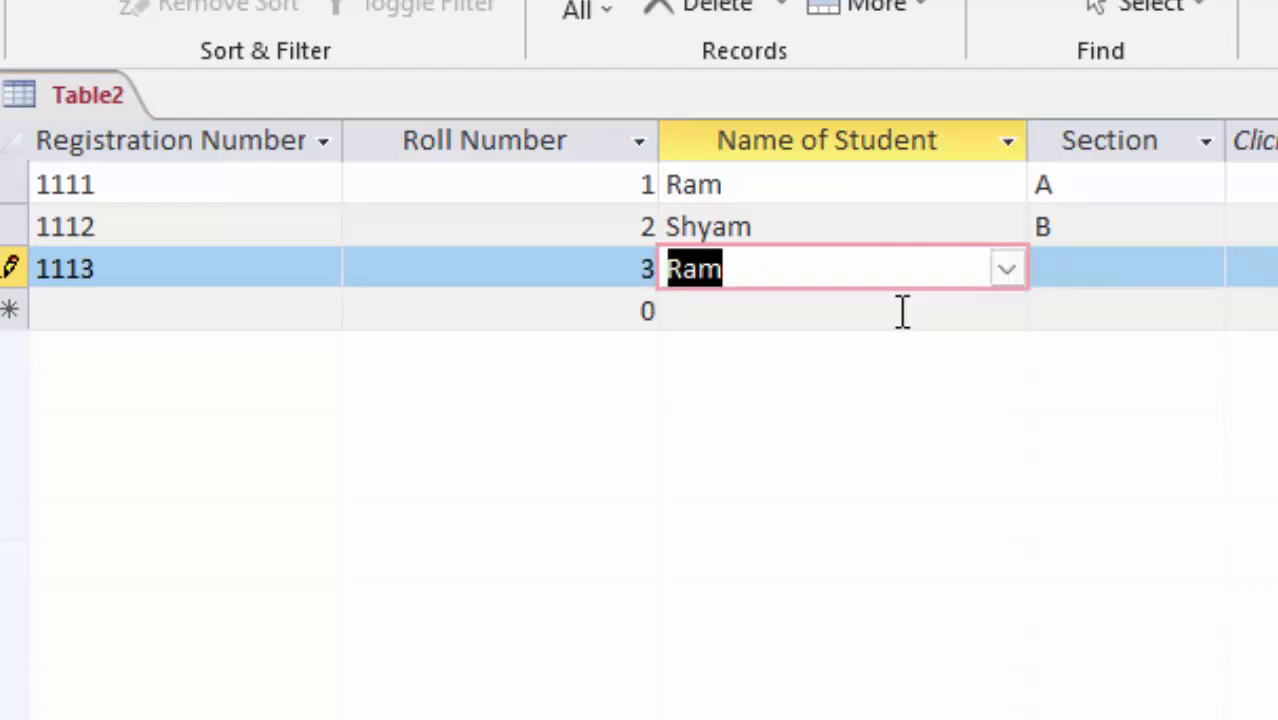
click(1008, 266)
click(887, 400)
click(1076, 265)
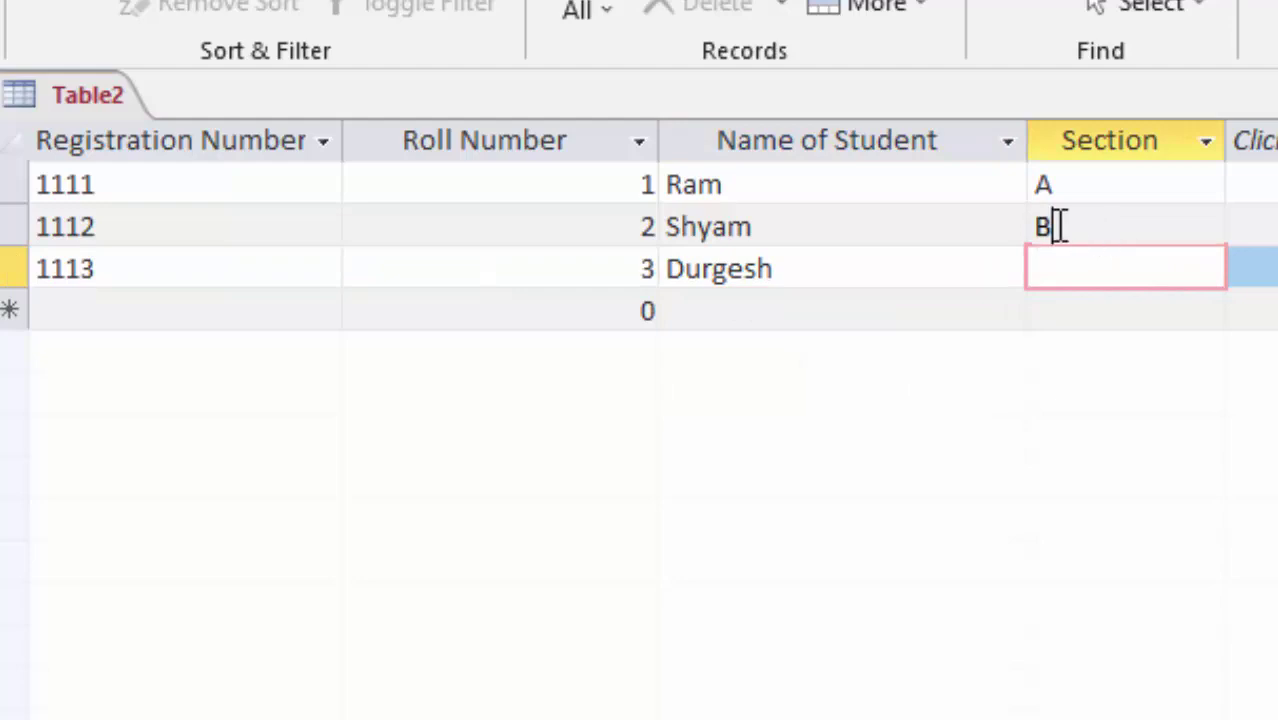
Change record 1112's Section from B to A and set record 1113's Section to A.
double_click(1054, 224)
key(Delete)
text(A)
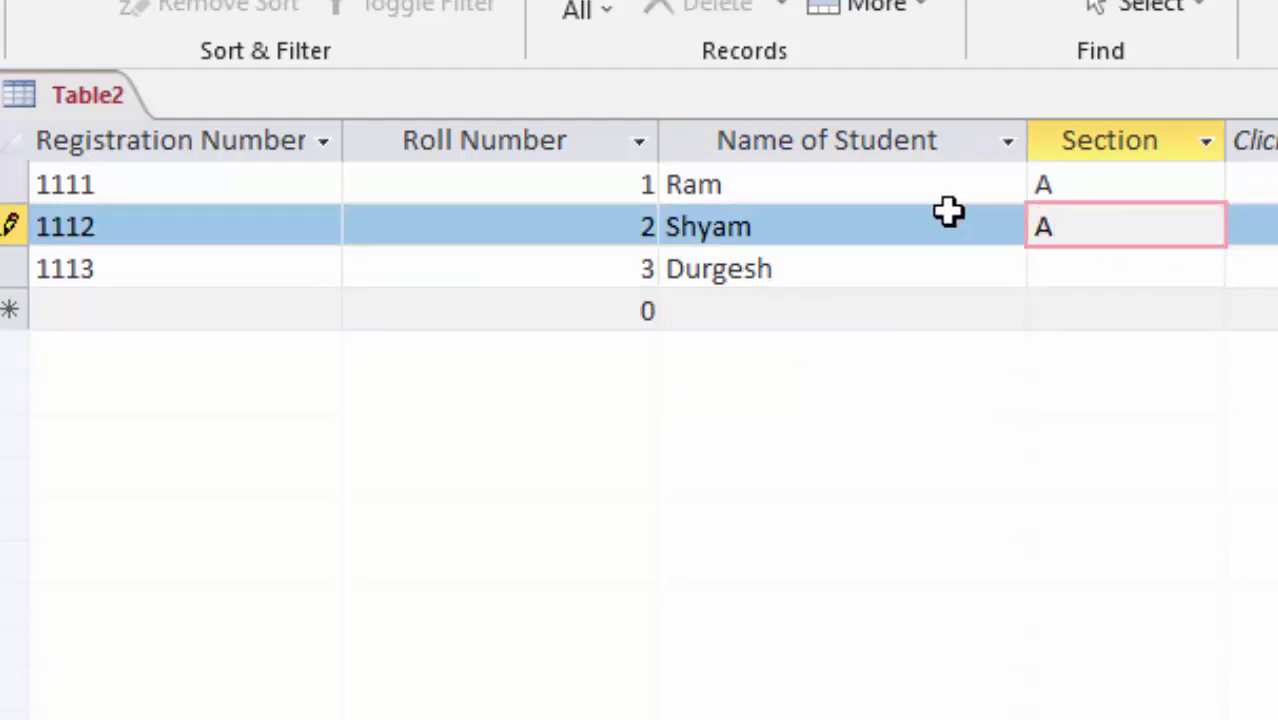
click(1058, 267)
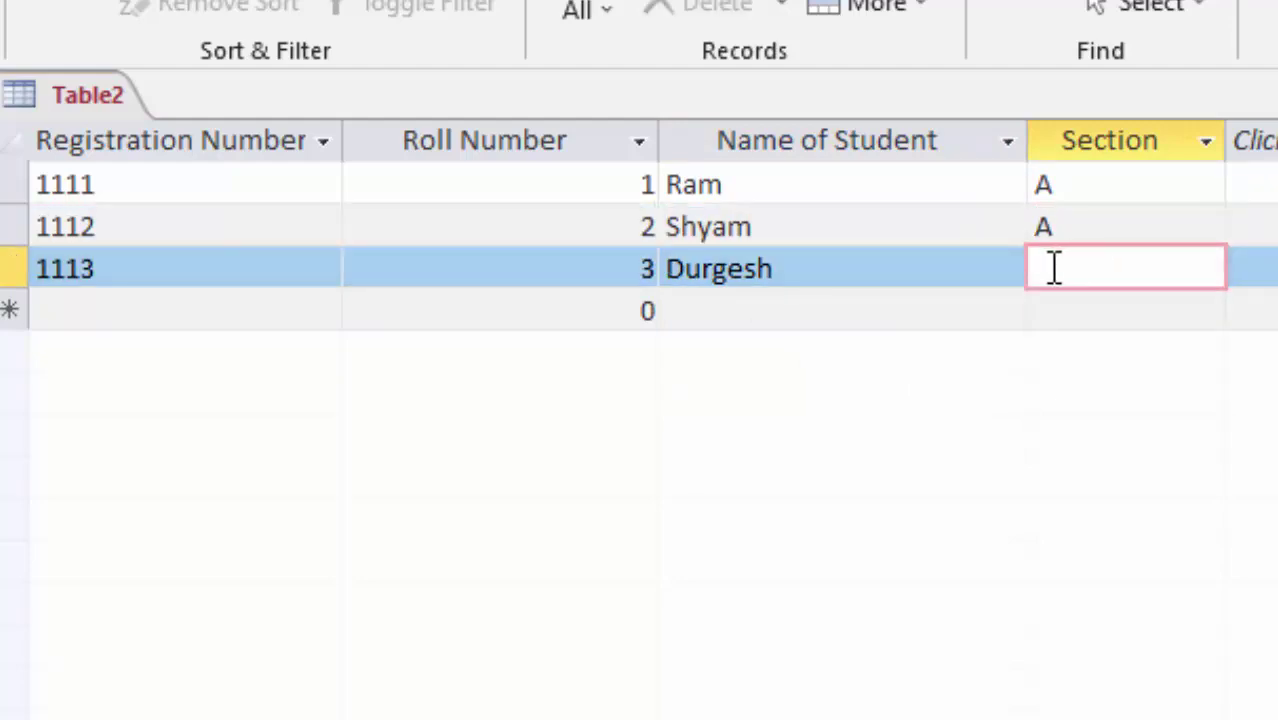
text(A)
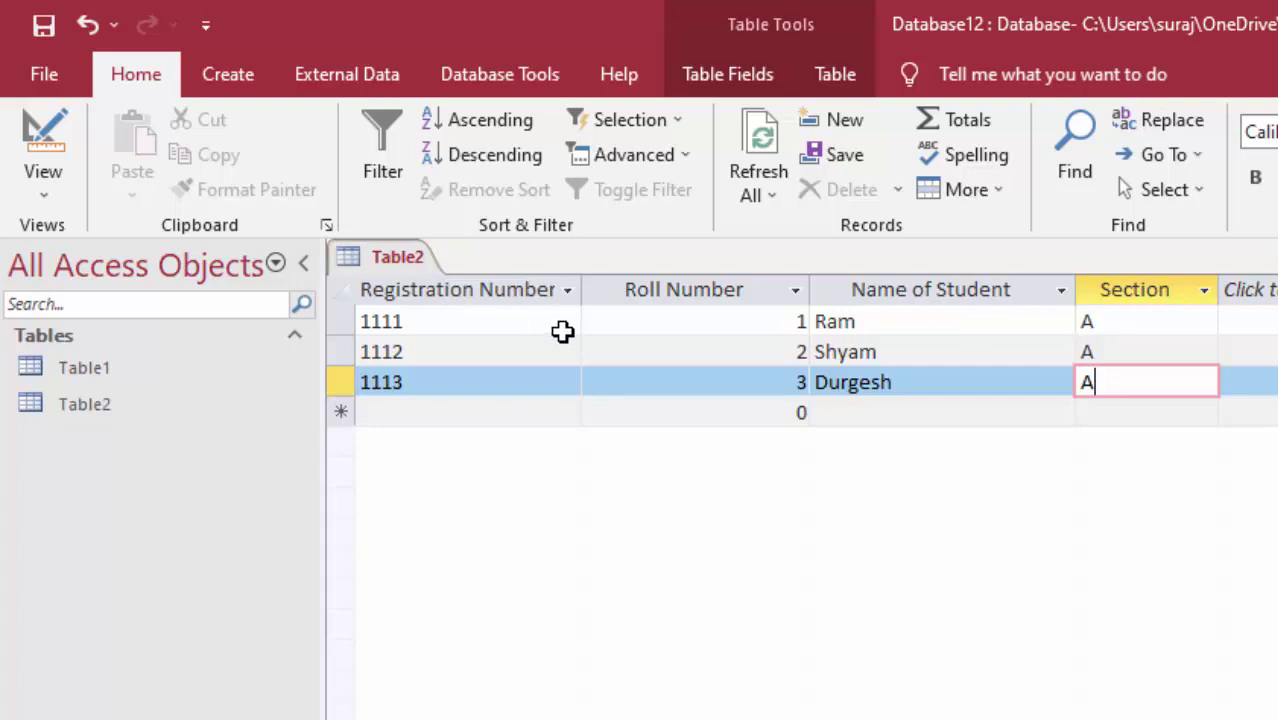
Open Table1 in Design View, accepting the read-only prompt.
drag(582, 289, 585, 289)
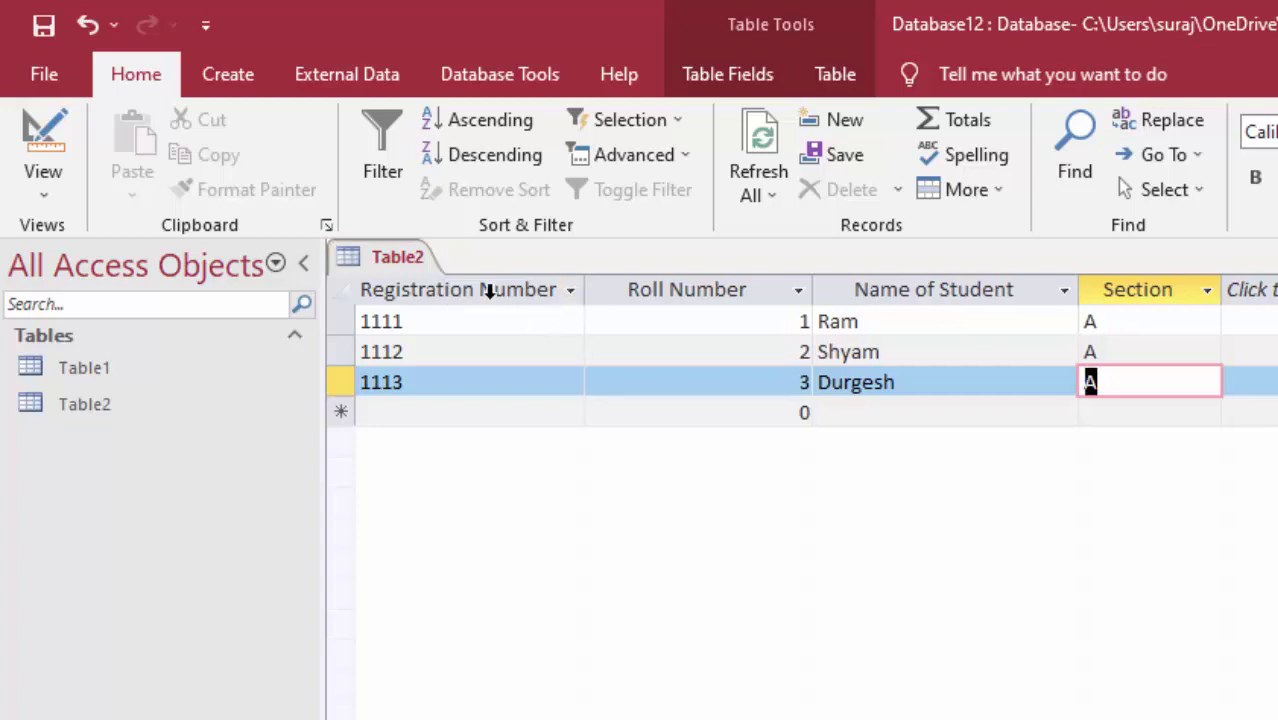
click(146, 365)
right_click(146, 365)
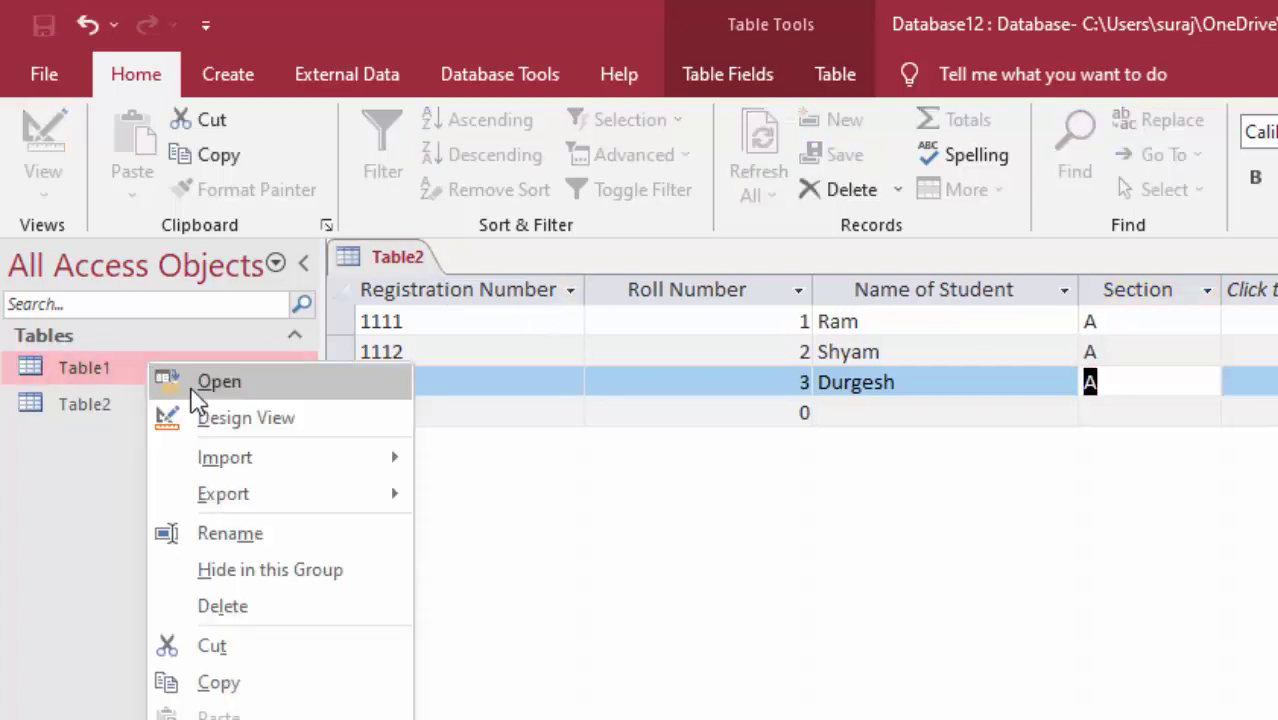
click(258, 437)
click(961, 676)
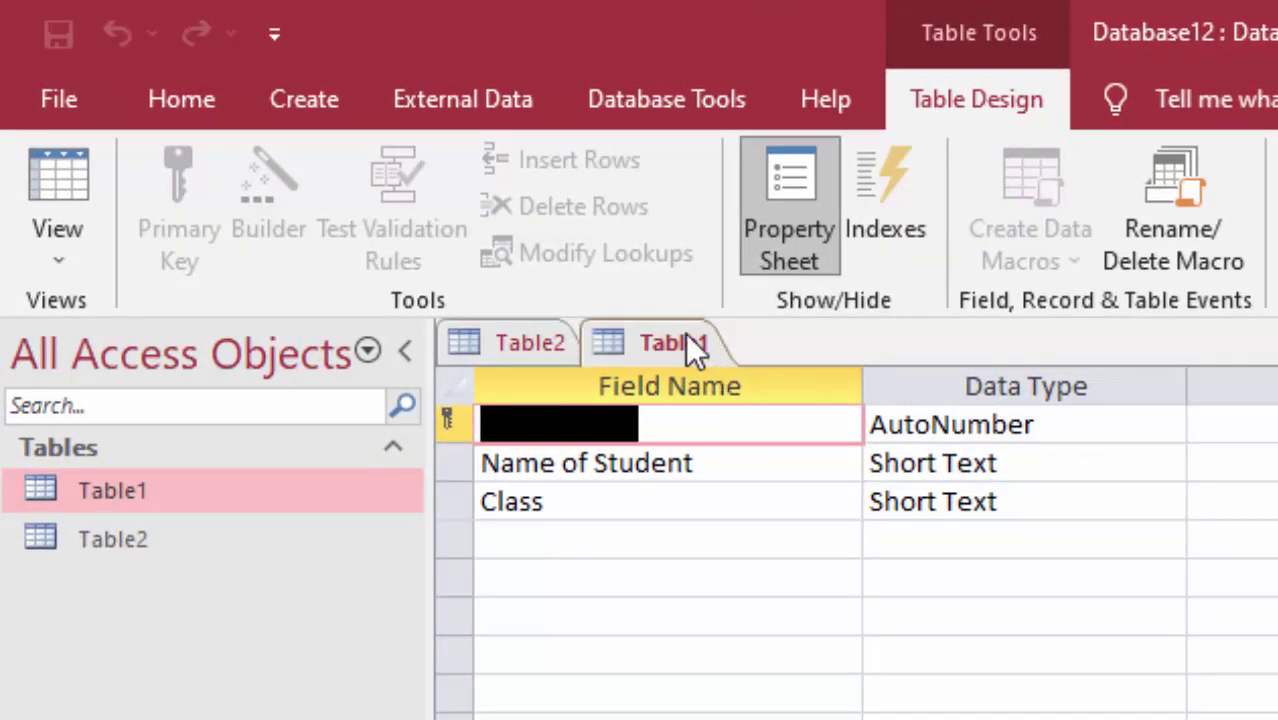
Close the Table1 design and the Table2 datasheet.
right_click(686, 342)
click(776, 405)
right_click(545, 352)
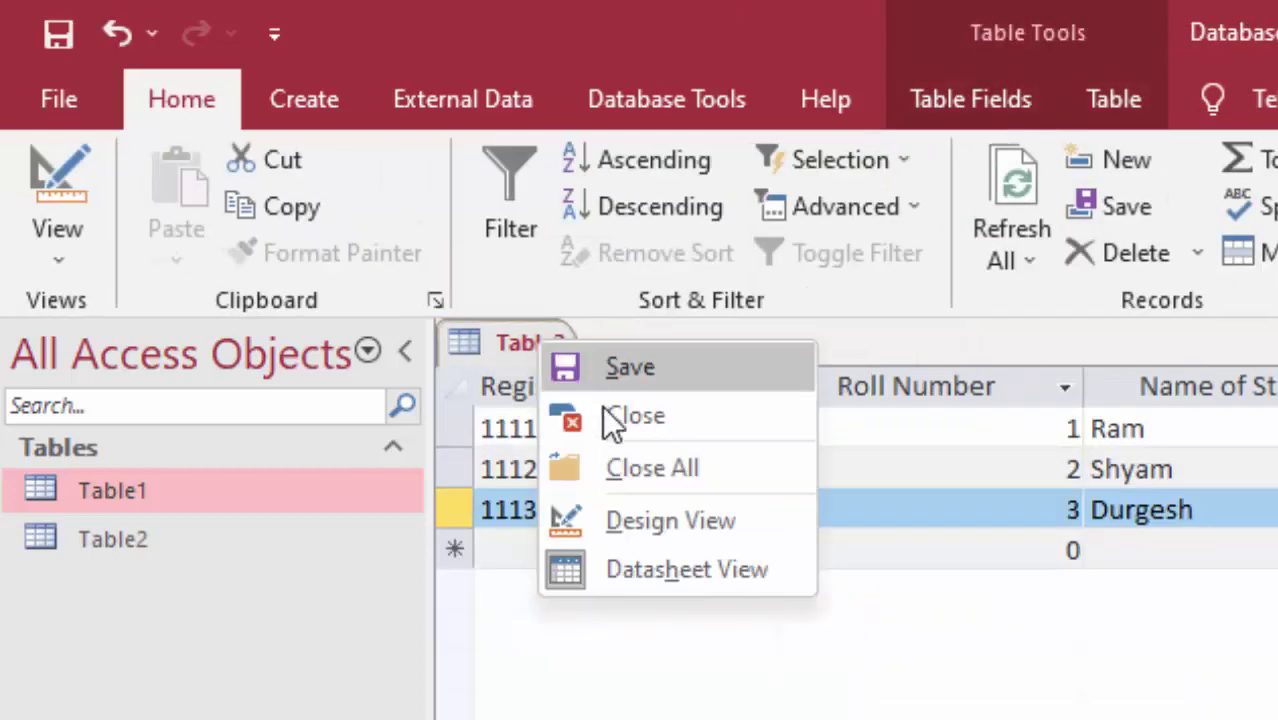
click(612, 414)
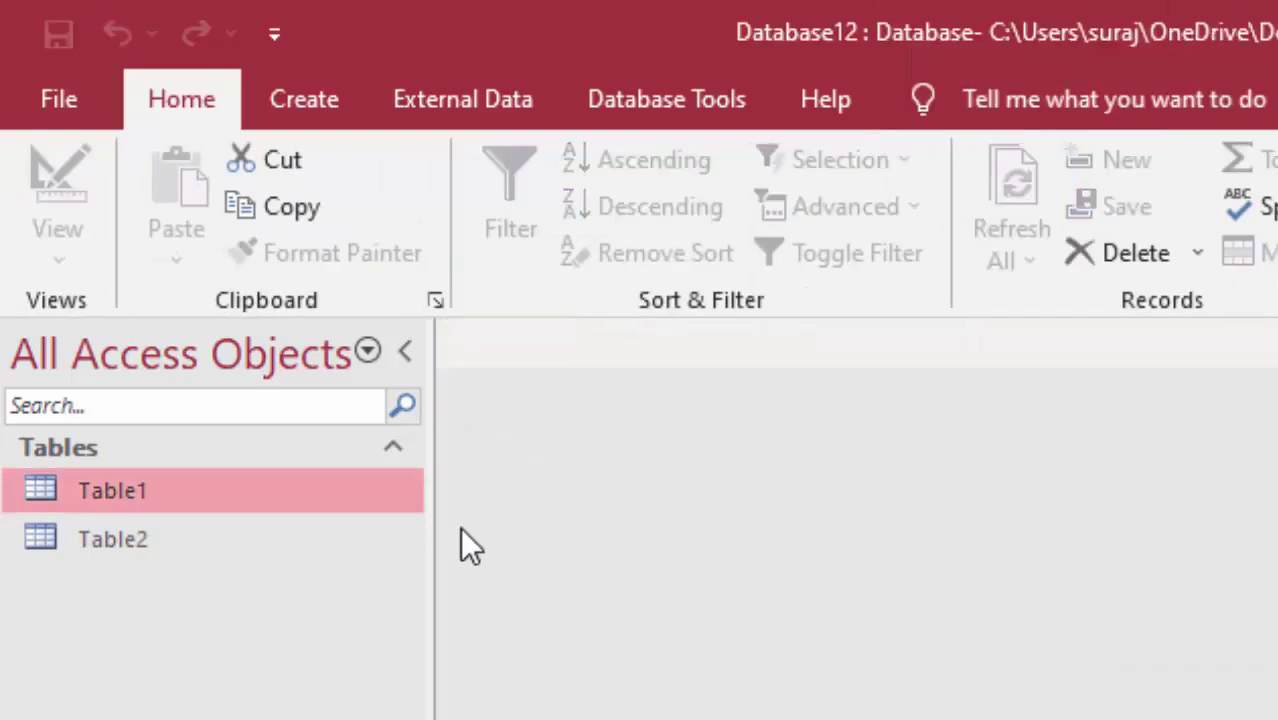
Create Table3 in Design View and rename its ID field to Scholar Id, Short Text.
click(301, 99)
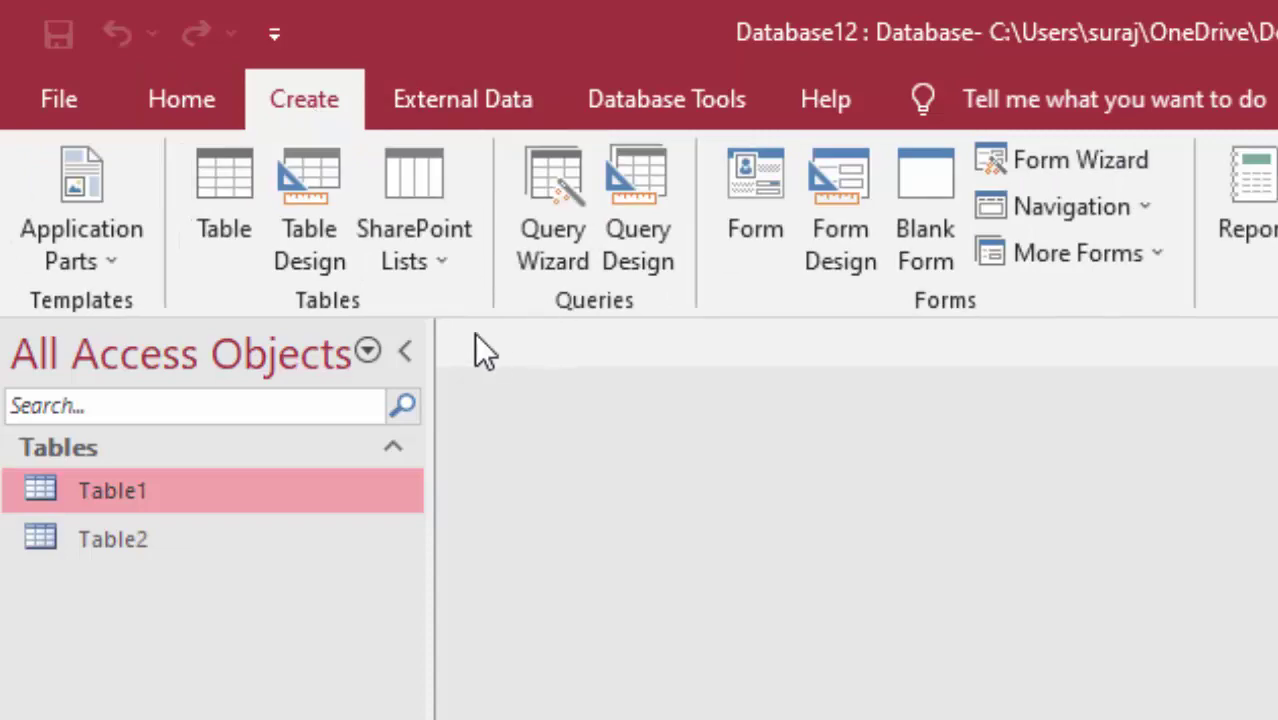
click(212, 190)
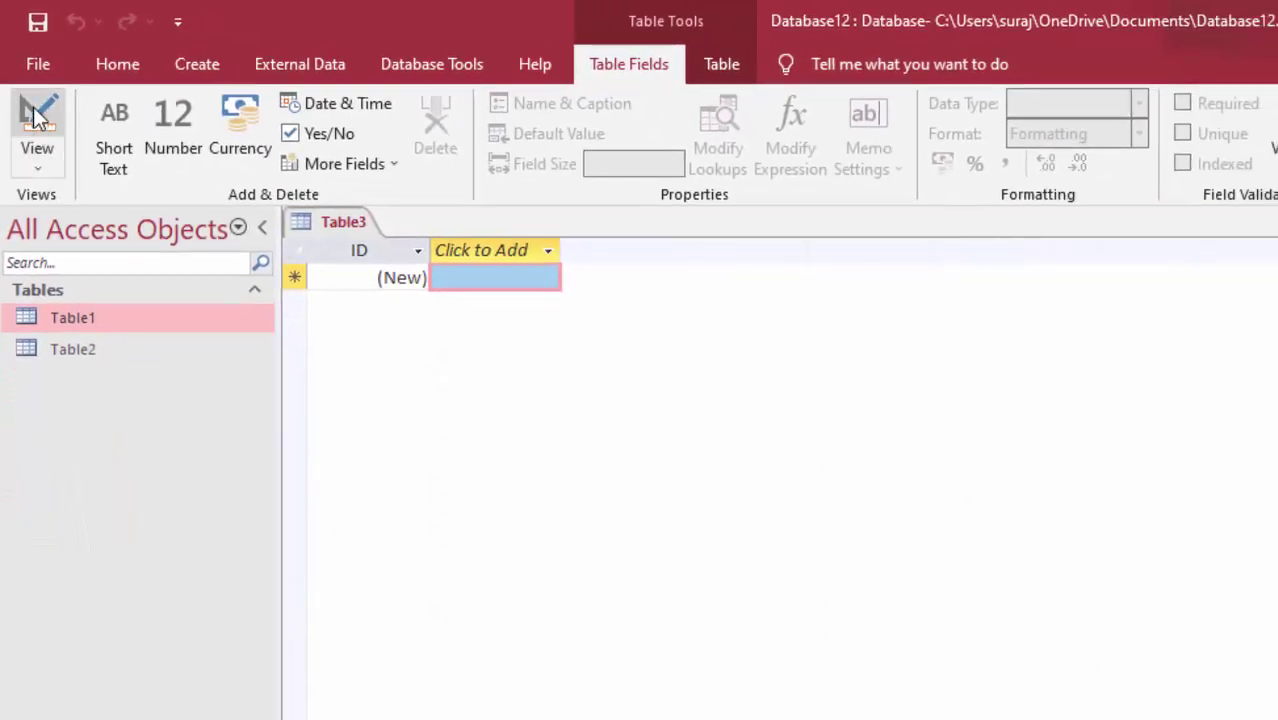
click(37, 115)
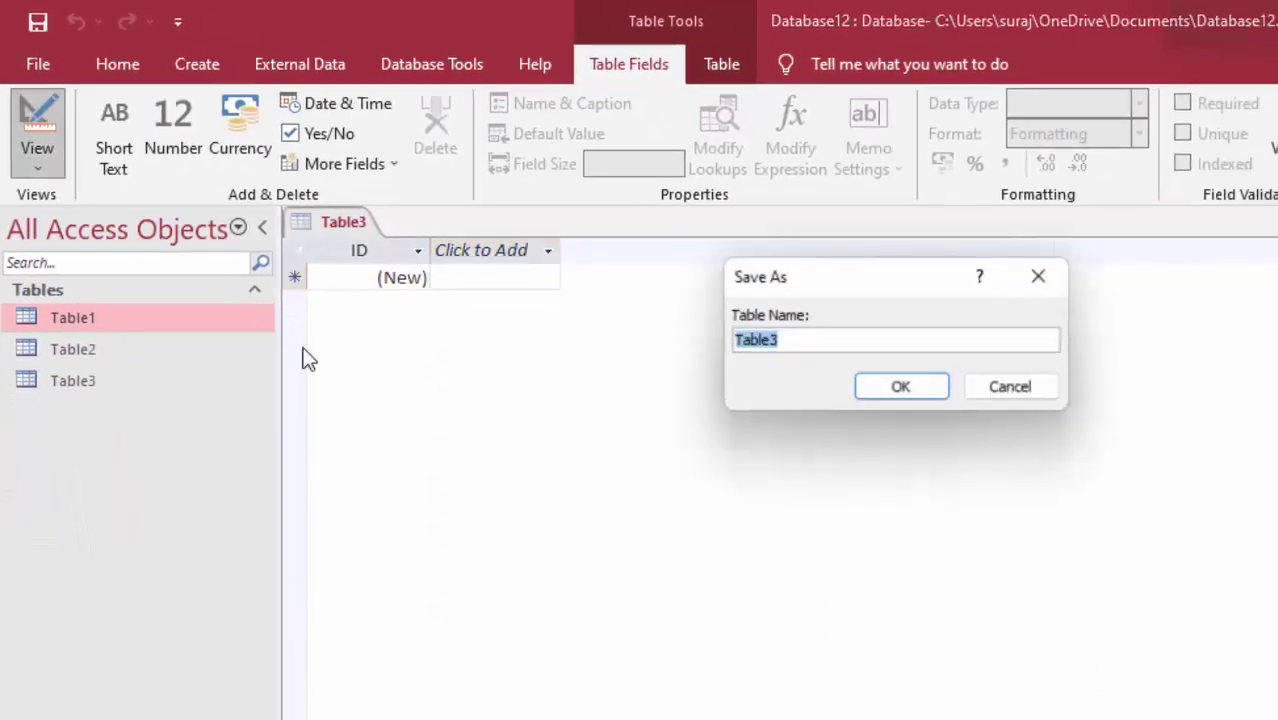
click(881, 389)
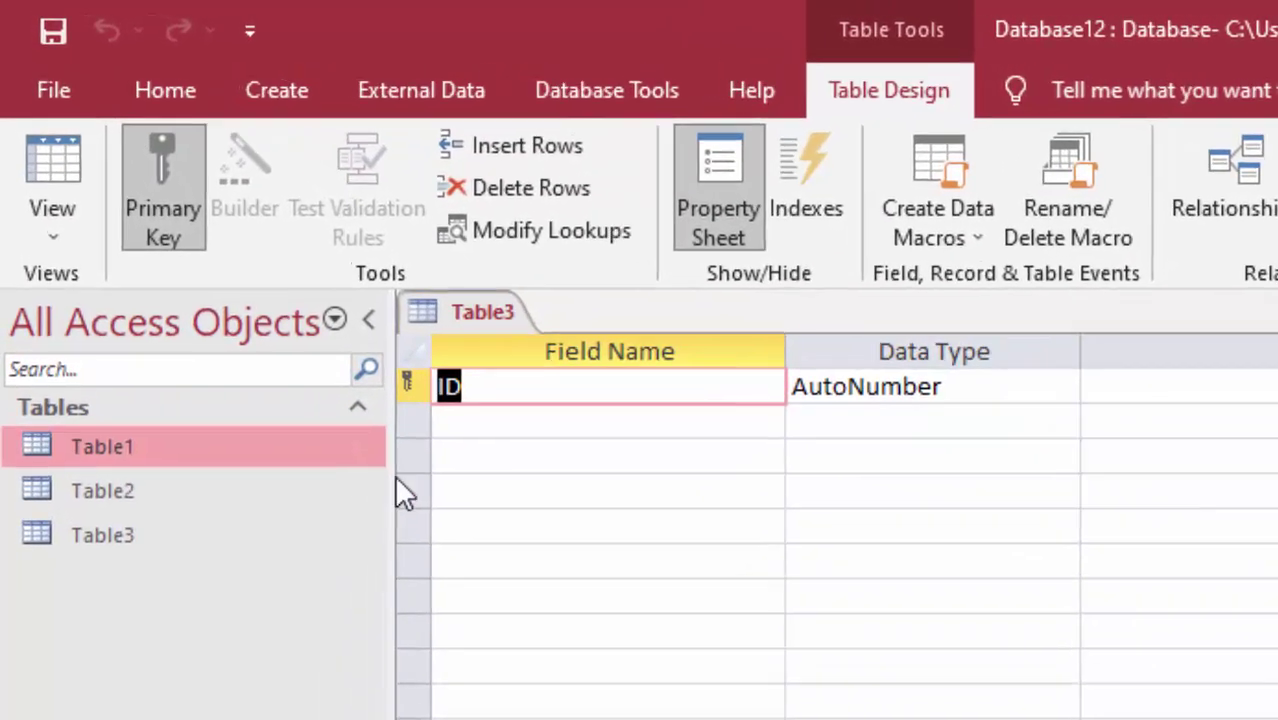
key(BackSpace)
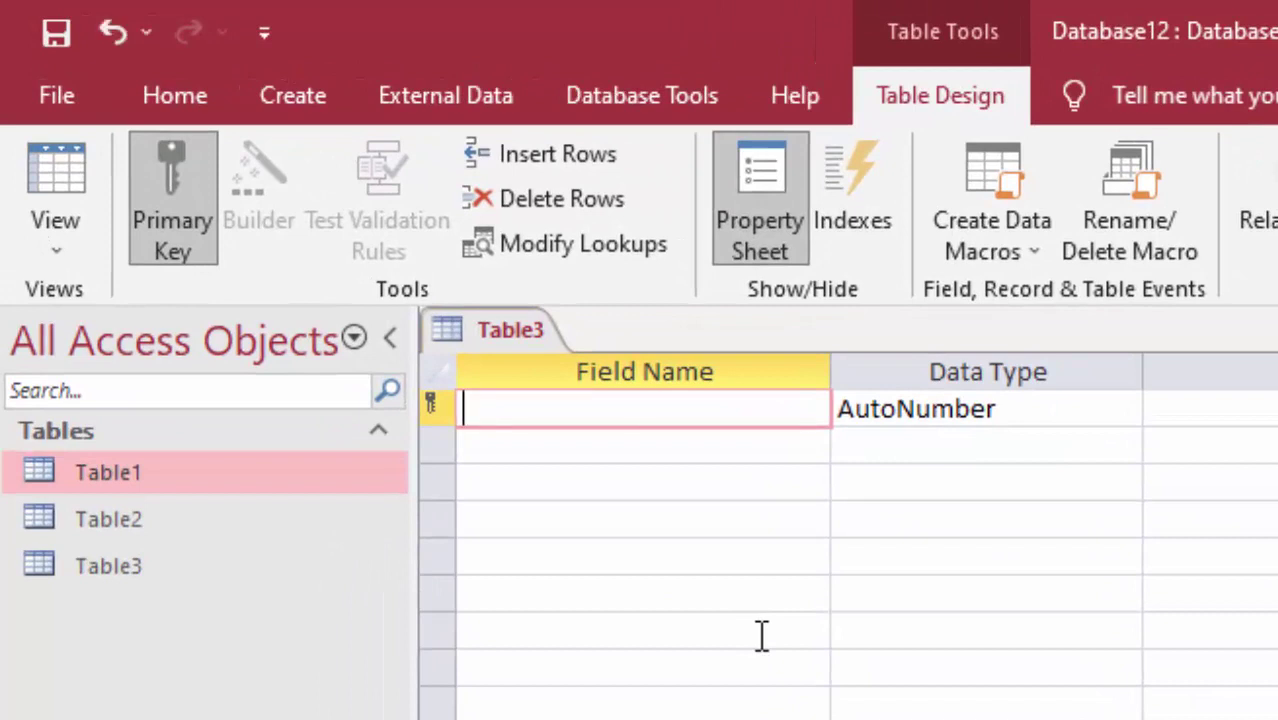
text(Schol)
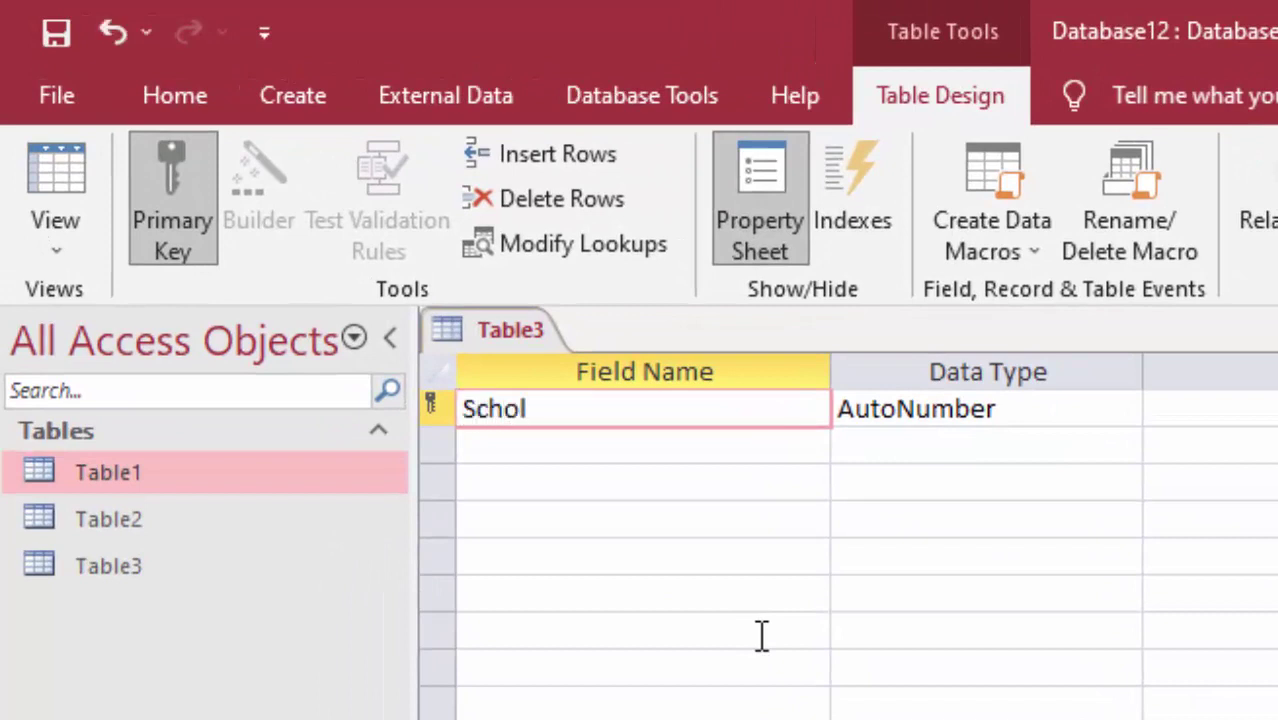
text(ar Id)
click(1098, 392)
click(1122, 406)
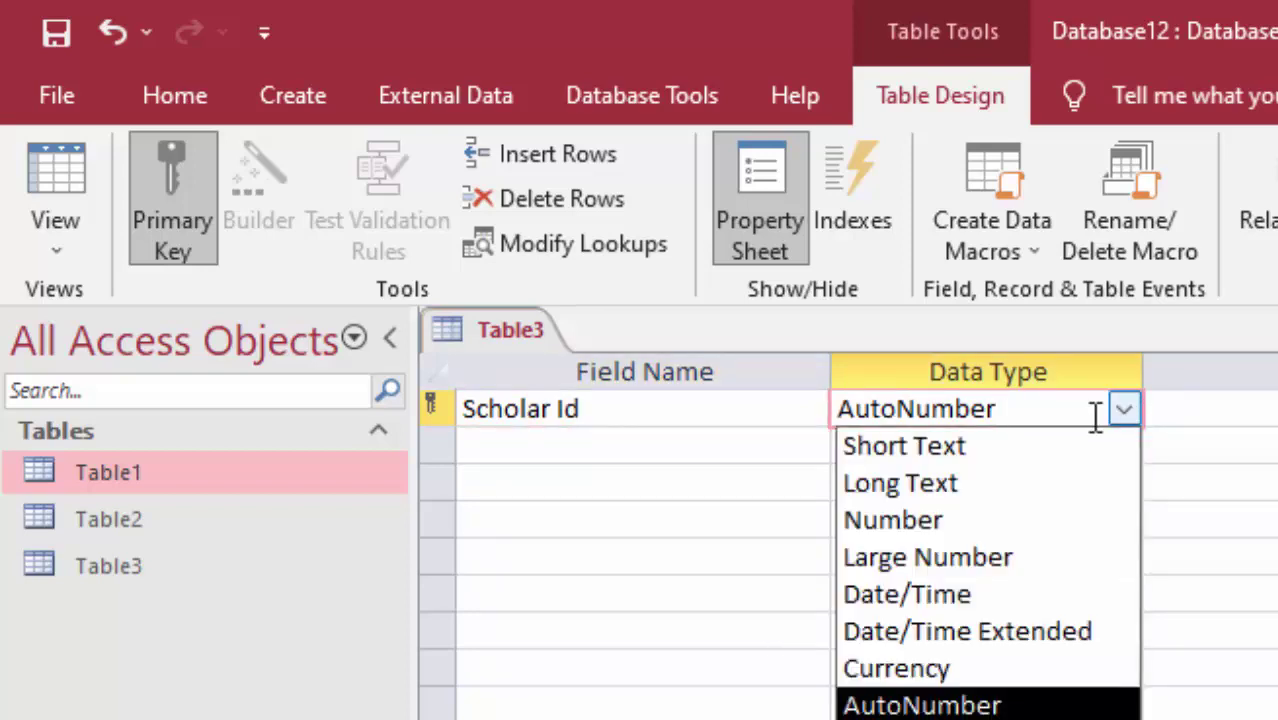
click(1062, 443)
Add a Registration id field of type Number.
click(558, 445)
text(Registrati)
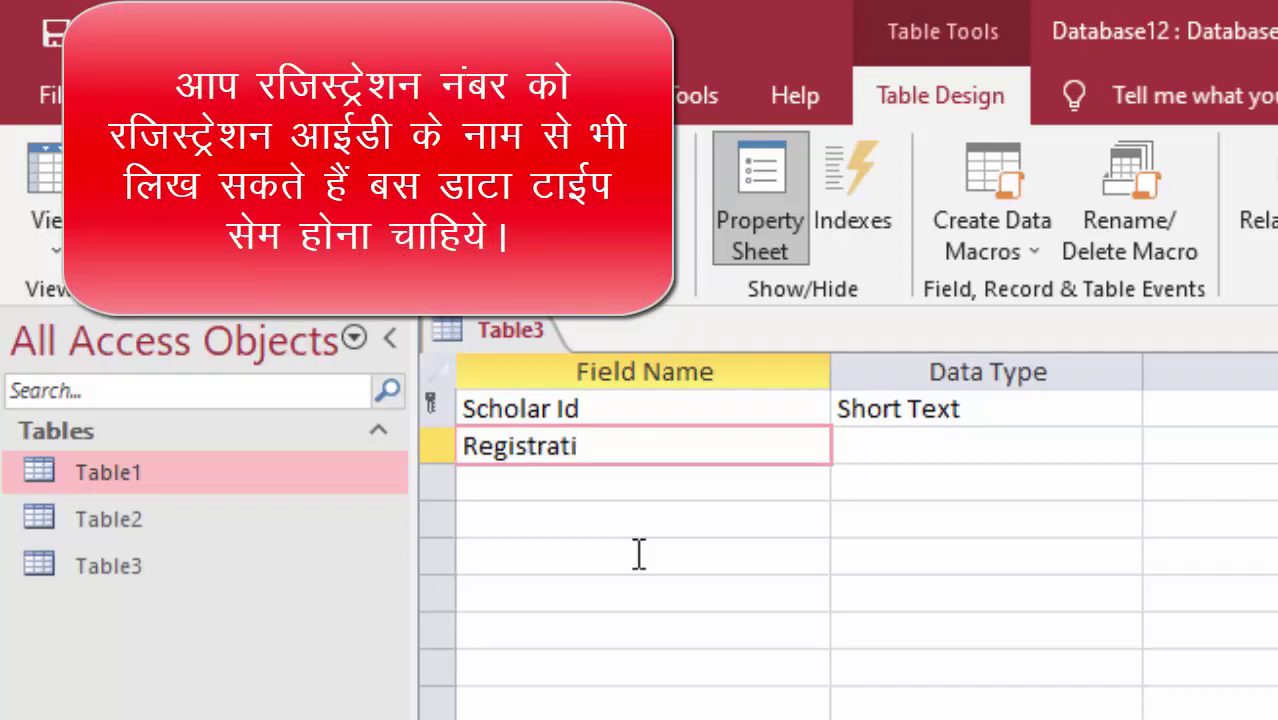
text(on)
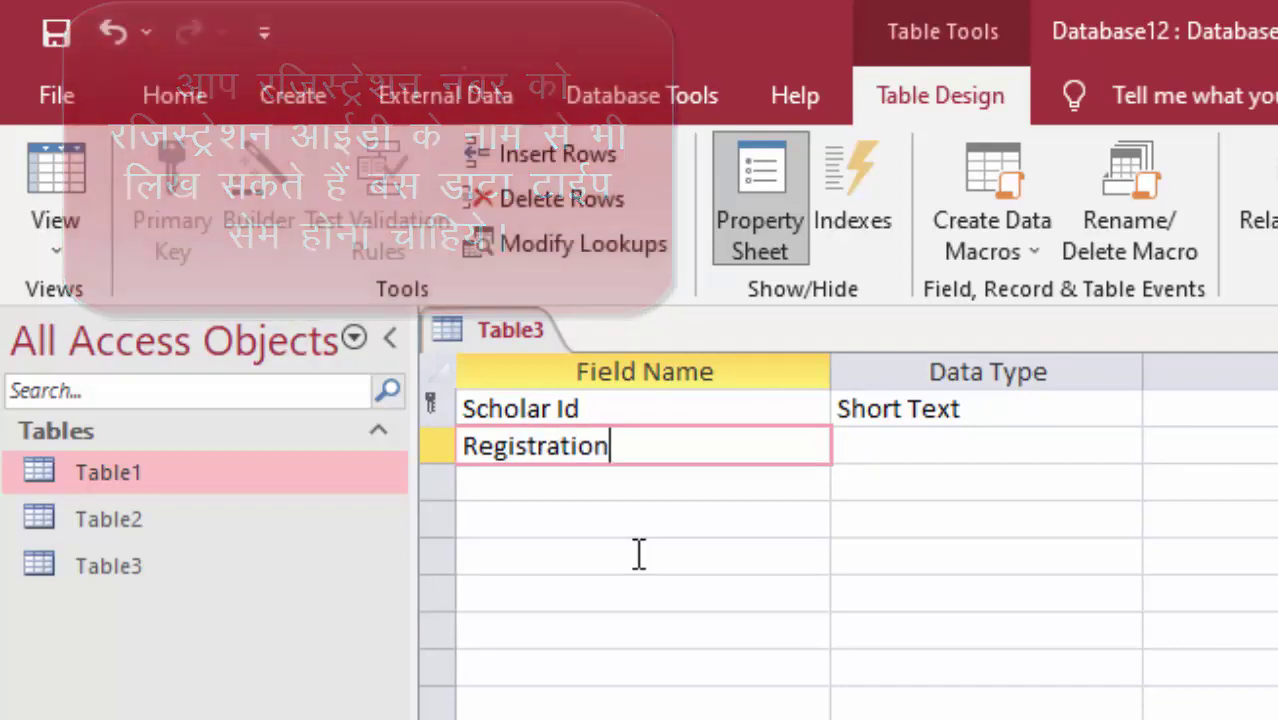
text( id)
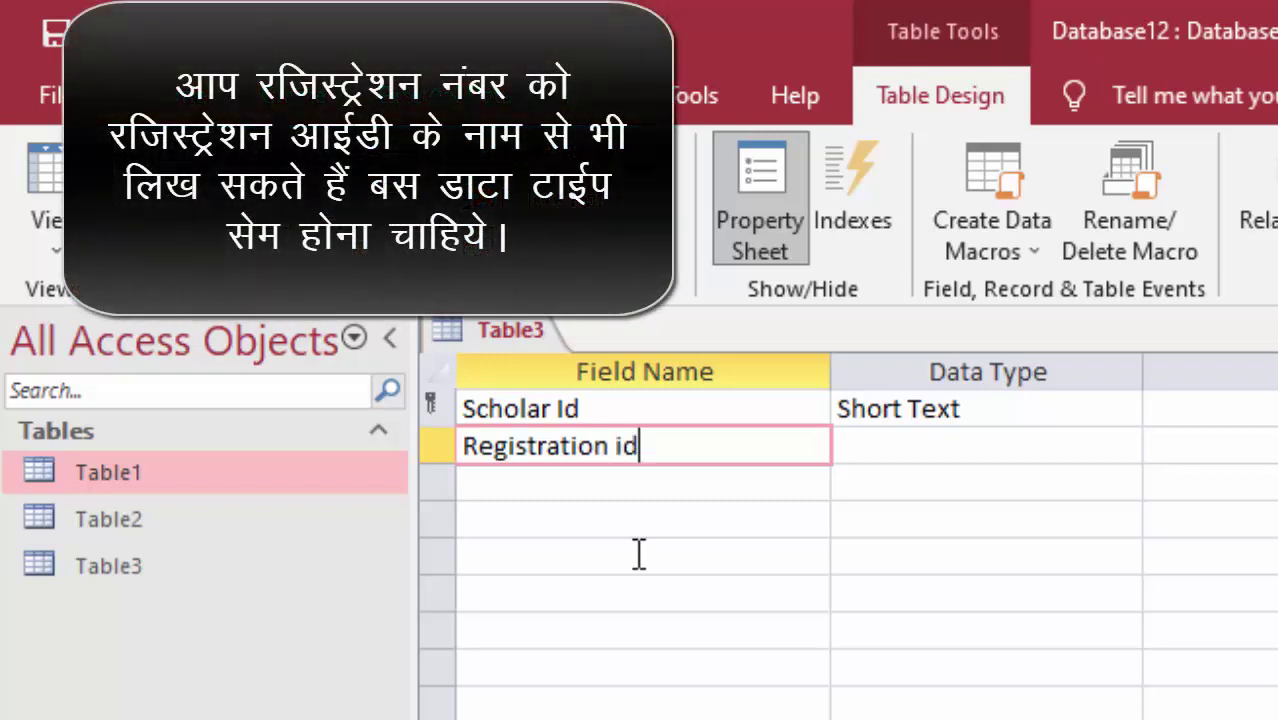
click(1056, 450)
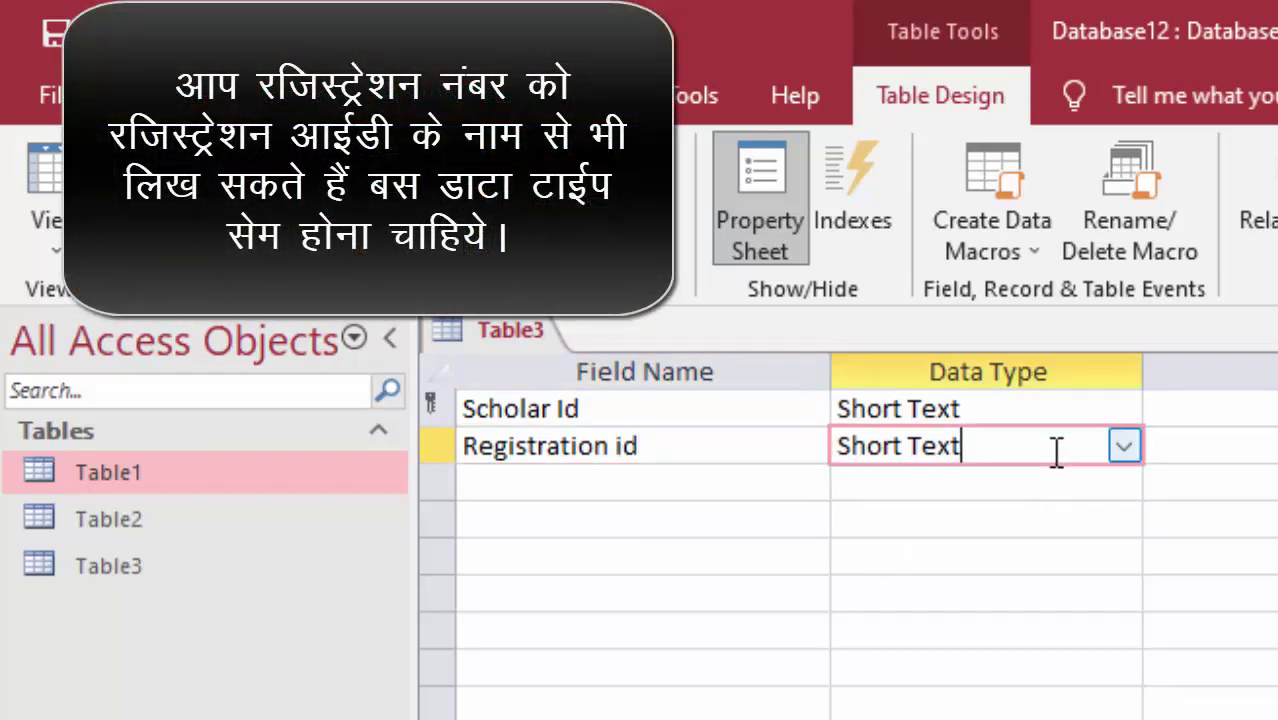
click(1121, 448)
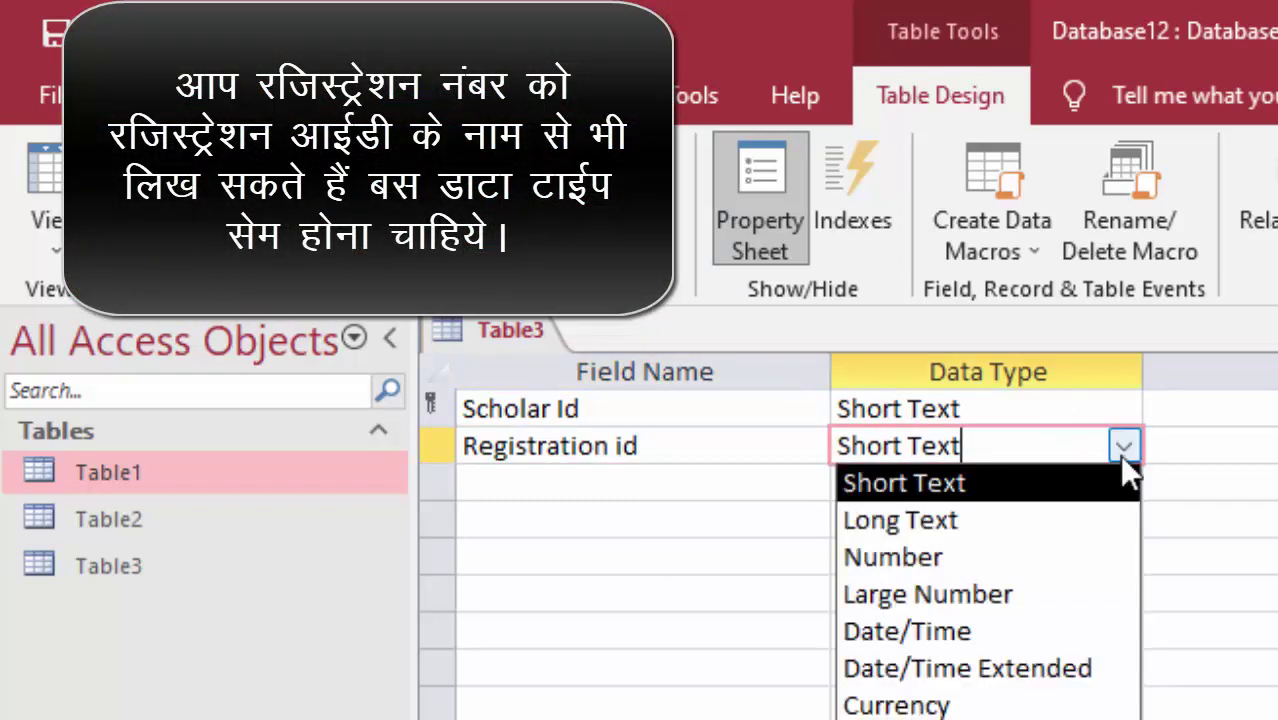
click(1039, 557)
click(174, 519)
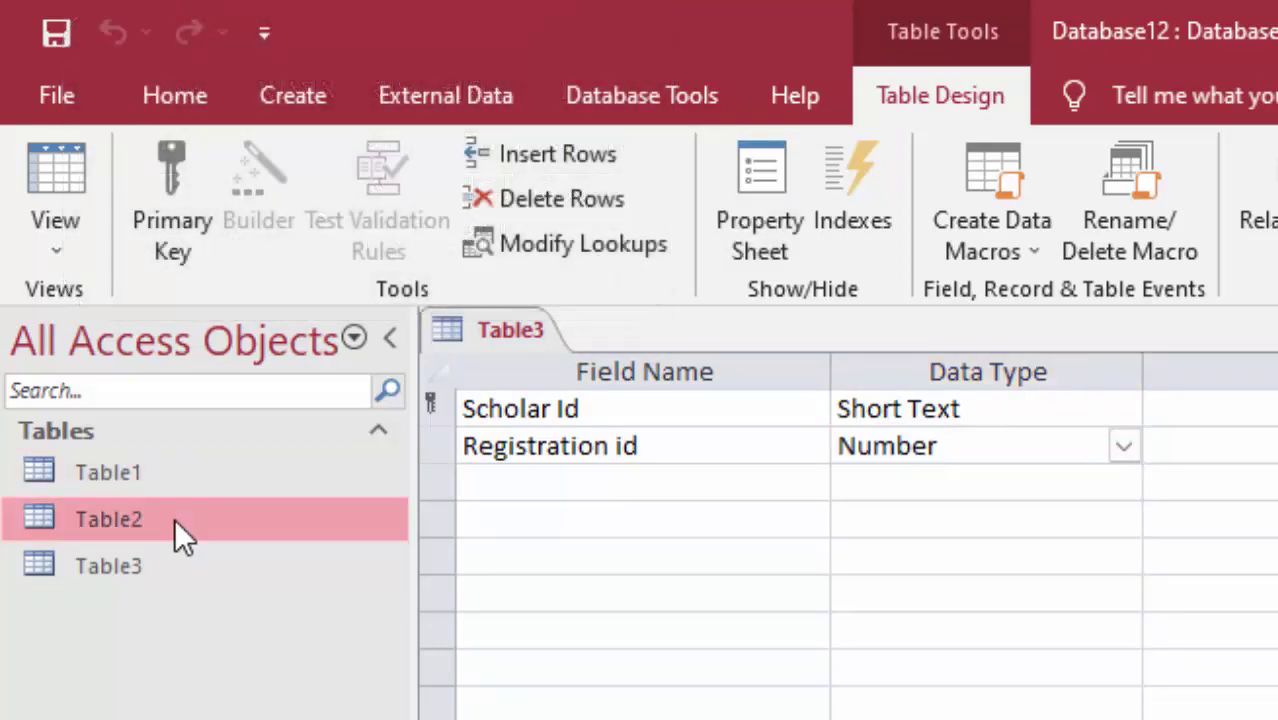
right_click(174, 519)
Check Table2's design, then change Table3's Registration id back to Short Text.
click(305, 592)
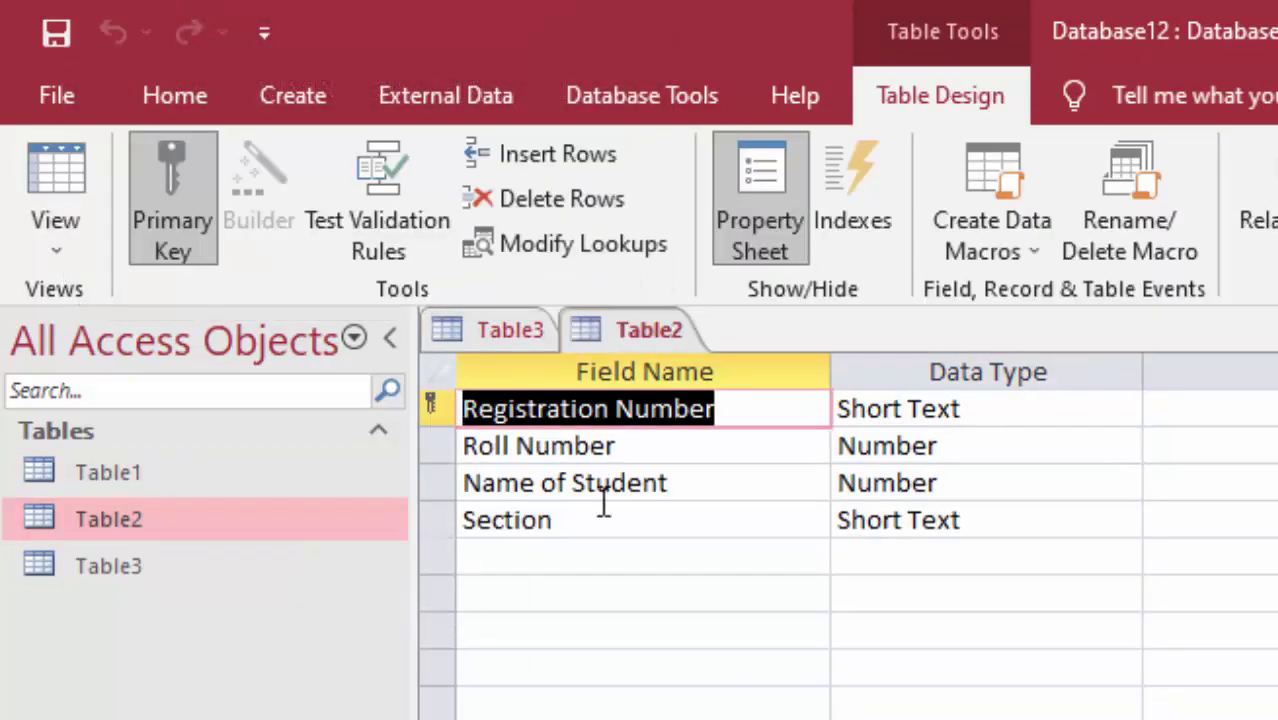
click(176, 563)
right_click(176, 563)
click(298, 635)
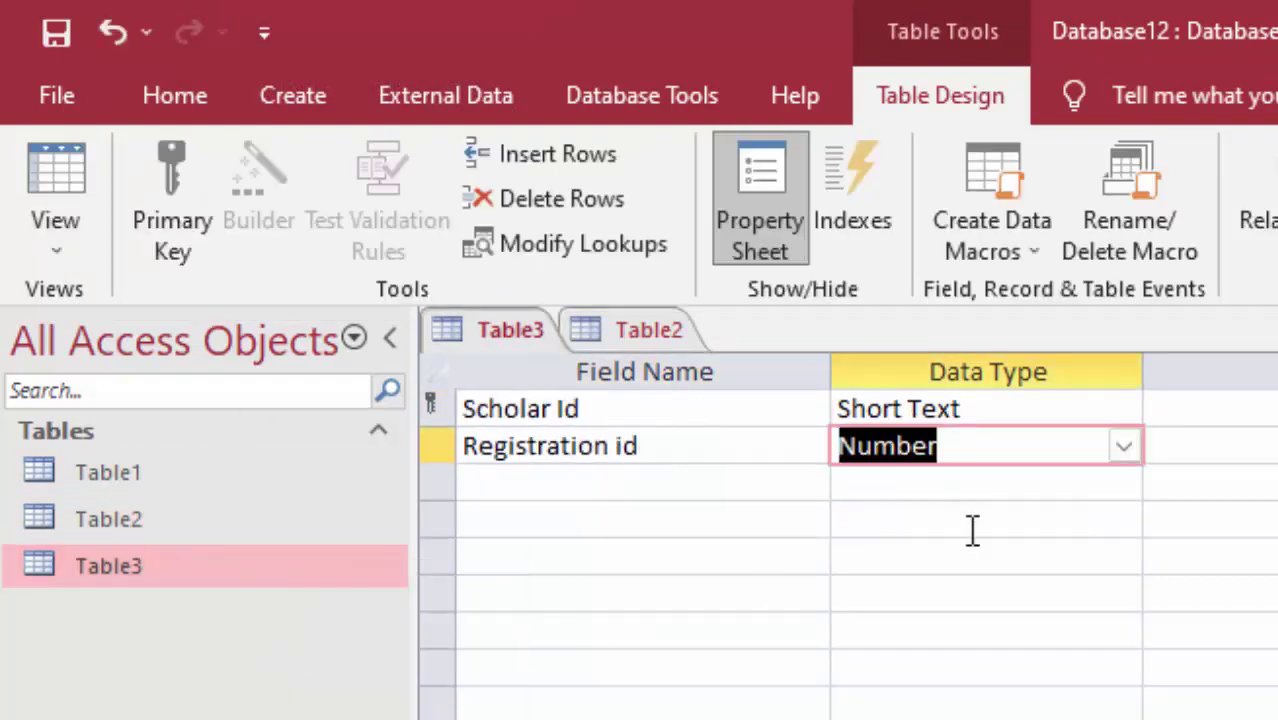
click(1118, 452)
click(1015, 482)
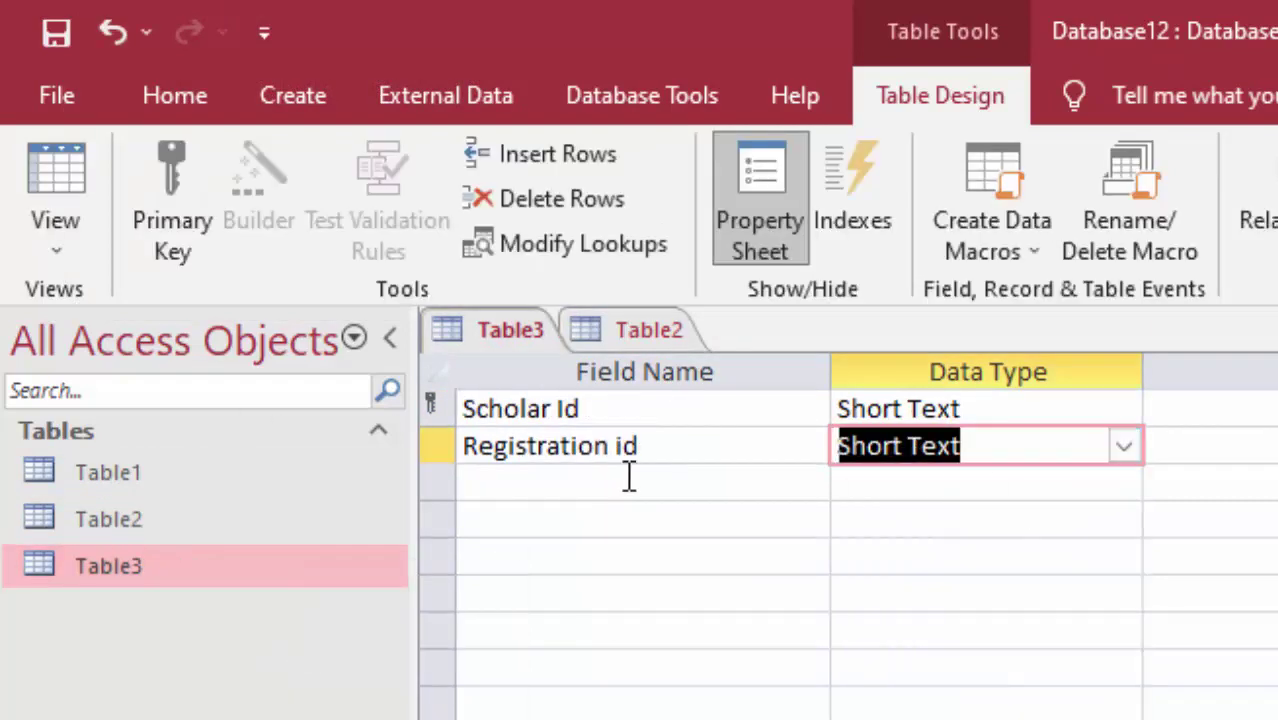
Add a third field named City to Table3 and go to its data type.
click(594, 481)
text(C)
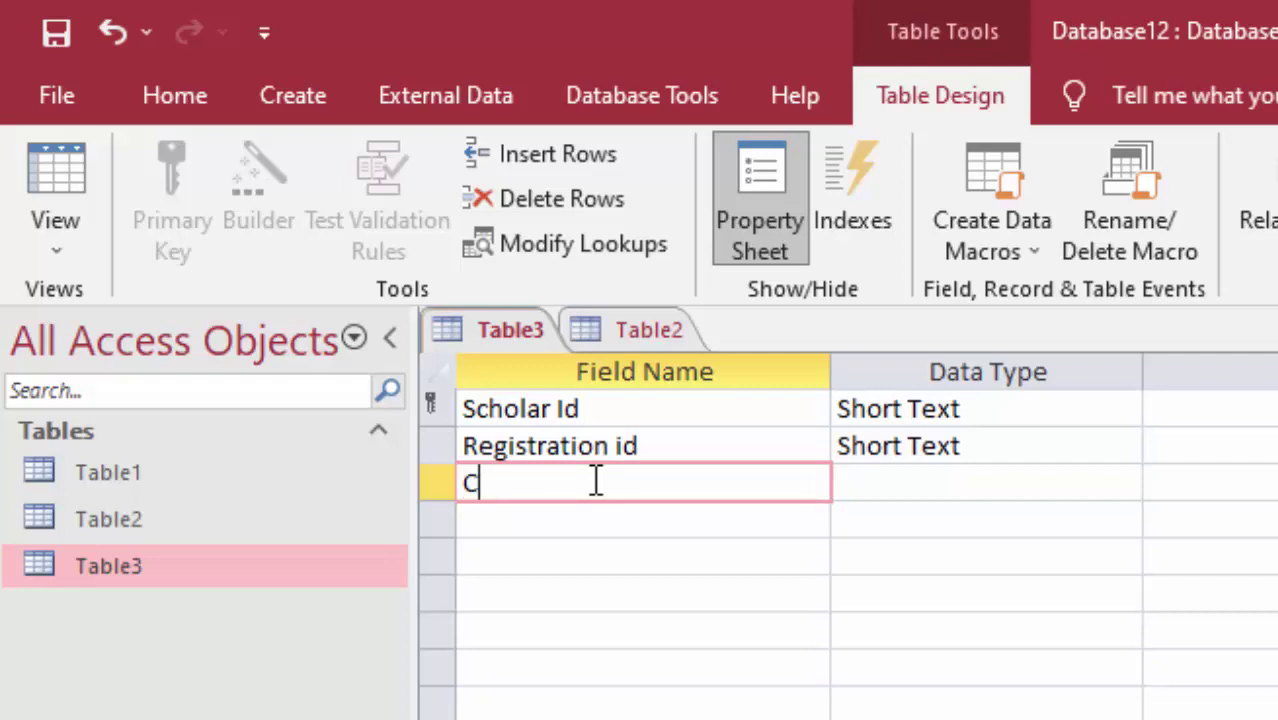
text(ity)
click(1030, 484)
click(1070, 448)
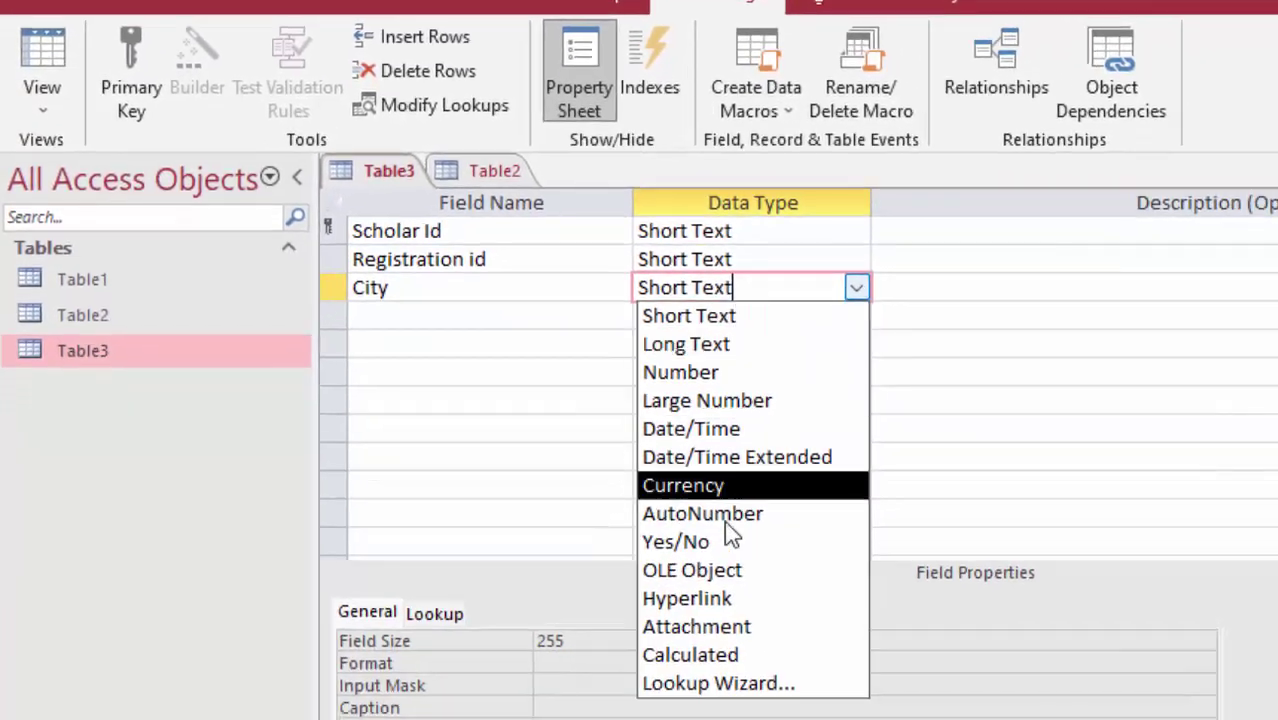
Make City a Lookup Wizard field listing Deoria, Gorakhpur and Lucknow, then view Table3's datasheet.
click(719, 684)
click(556, 345)
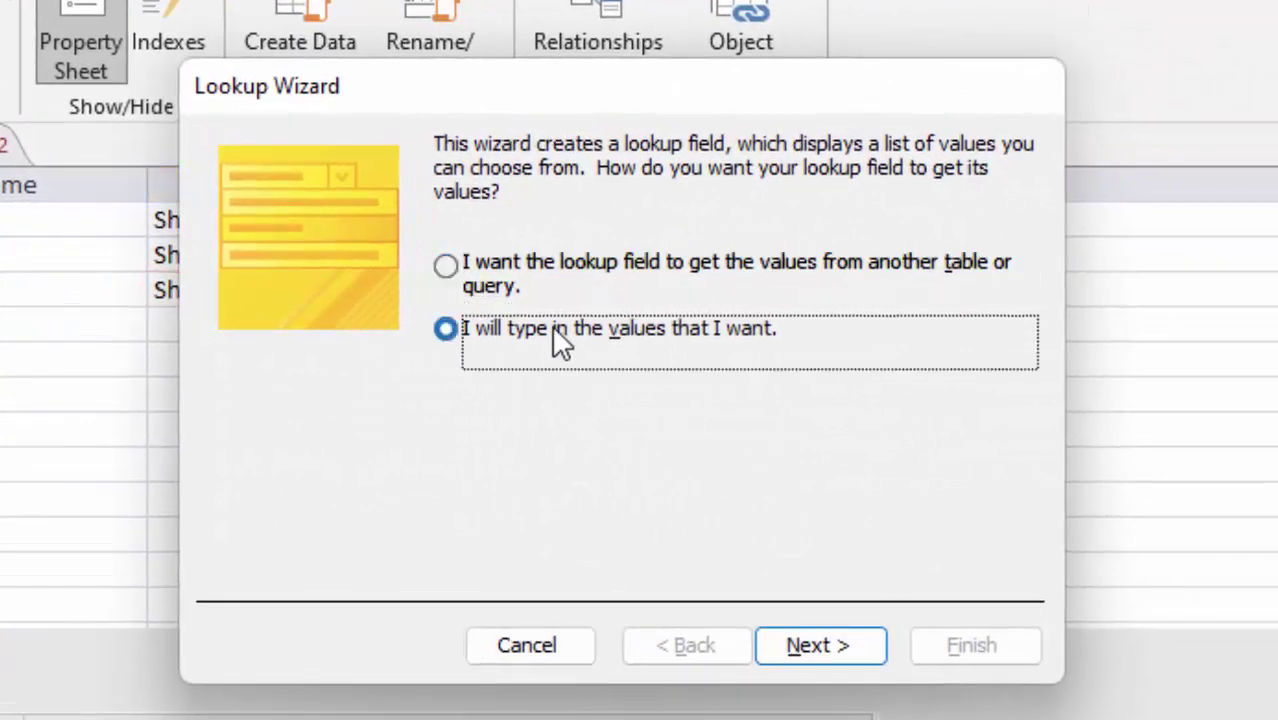
click(849, 628)
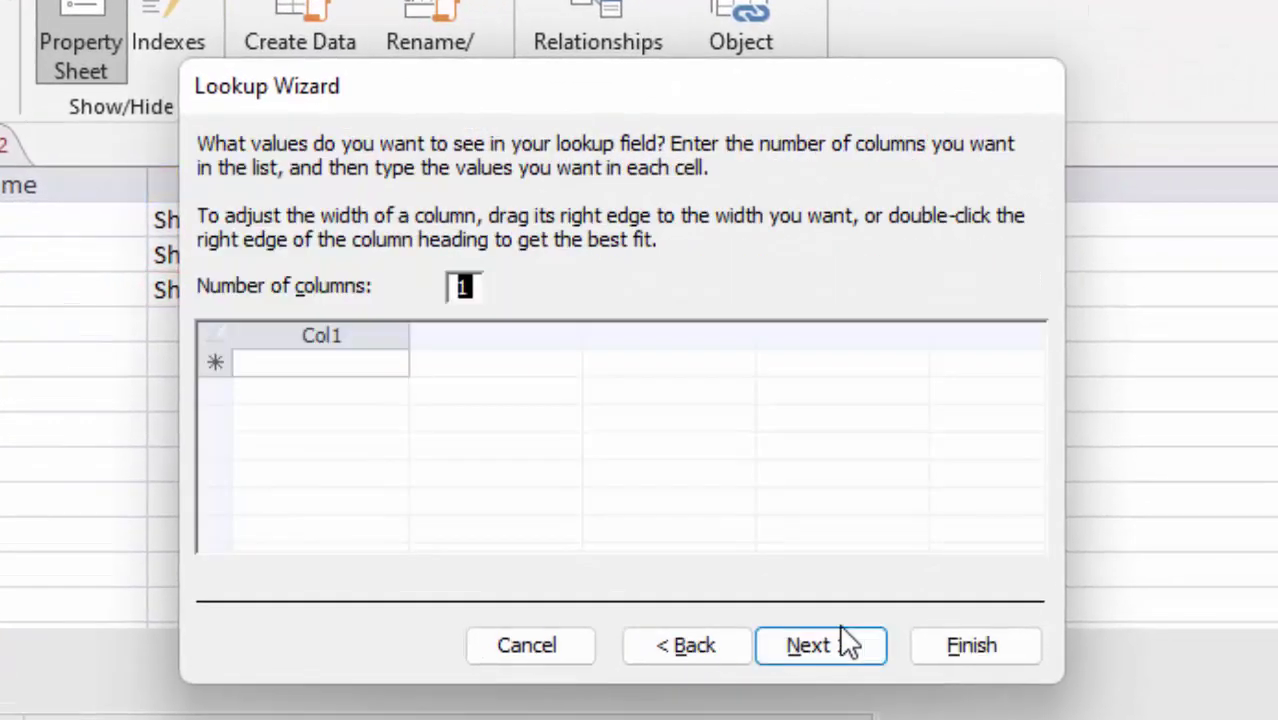
click(340, 366)
text(De)
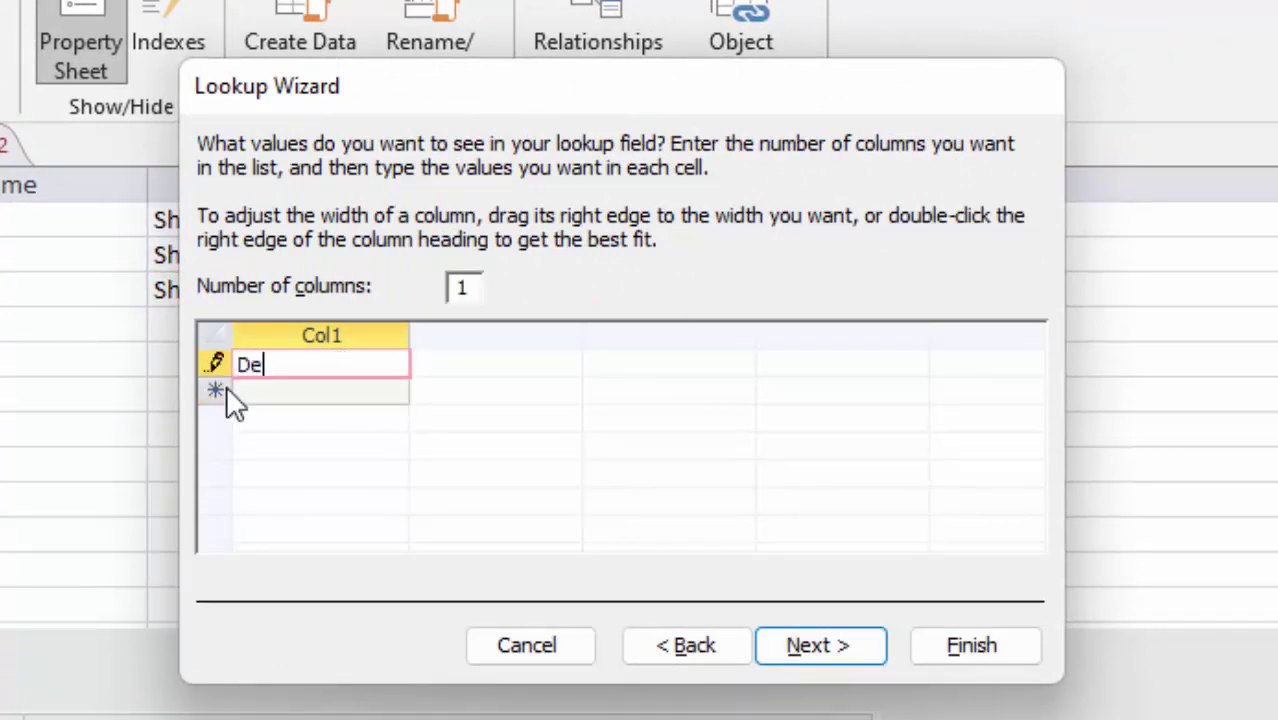
text(oria)
key(Return)
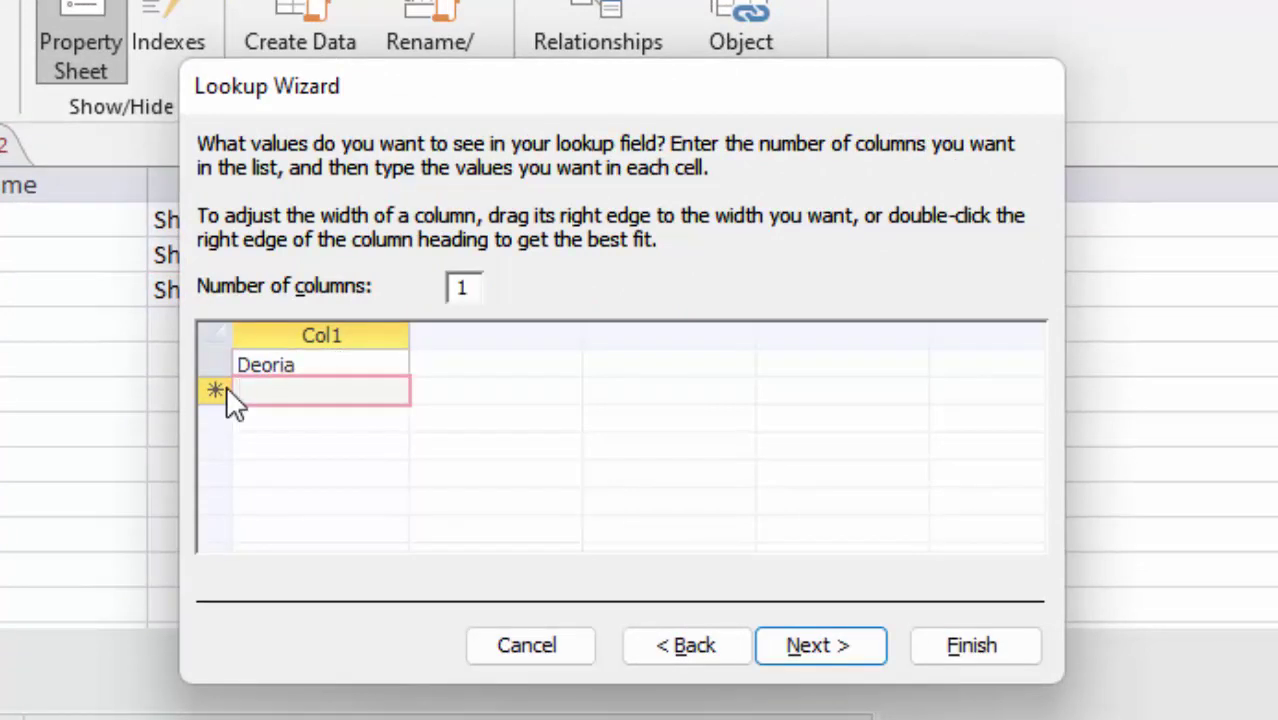
text(F)
text(Gorakhpu)
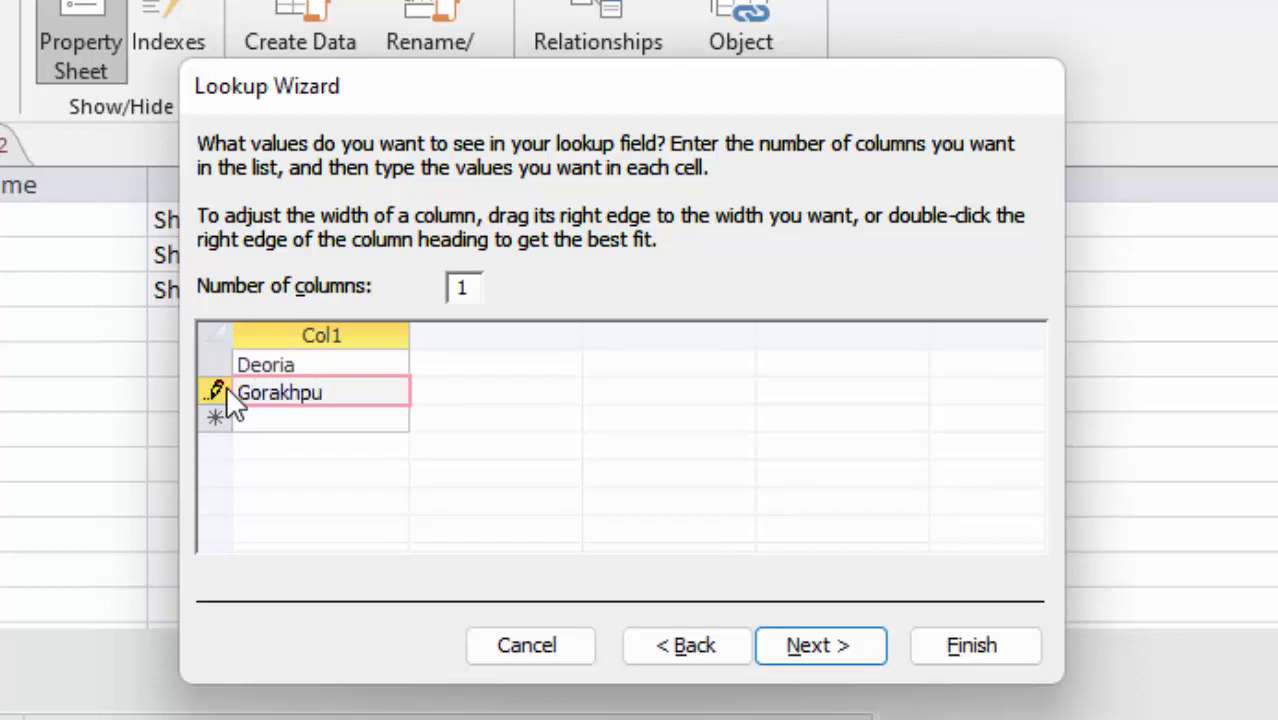
text(r)
key(Return)
text(Luc)
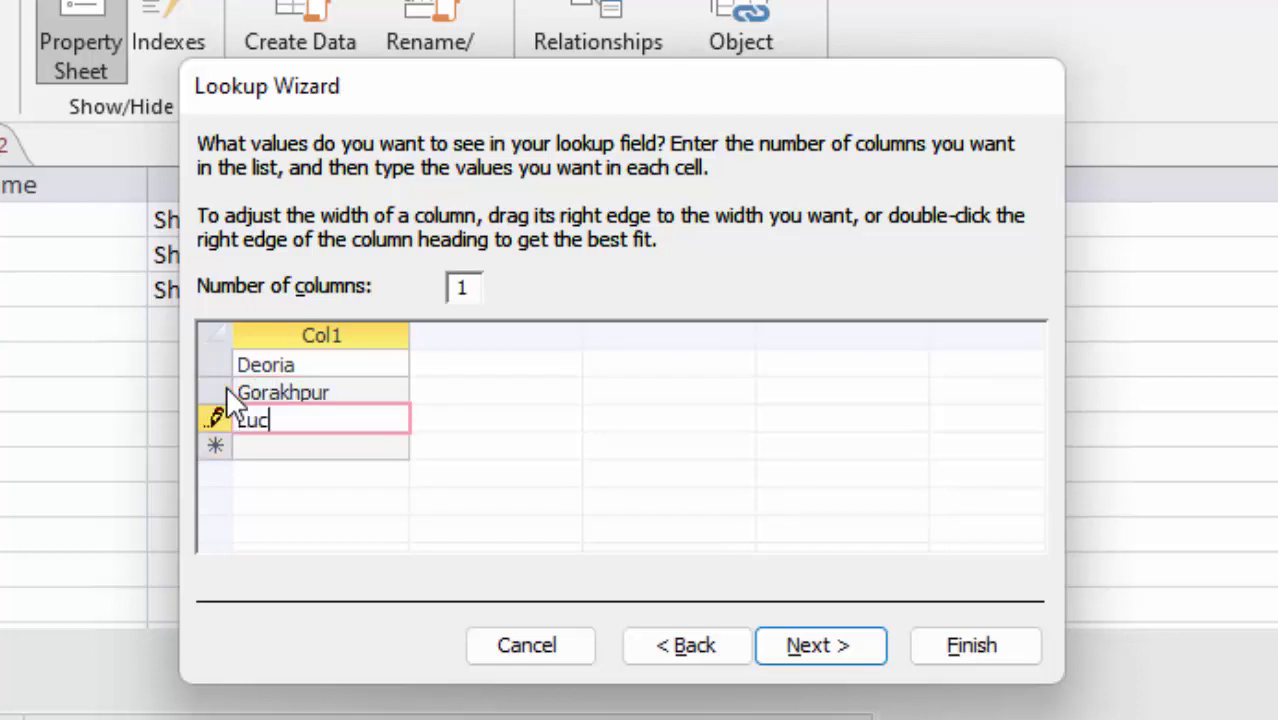
text(know)
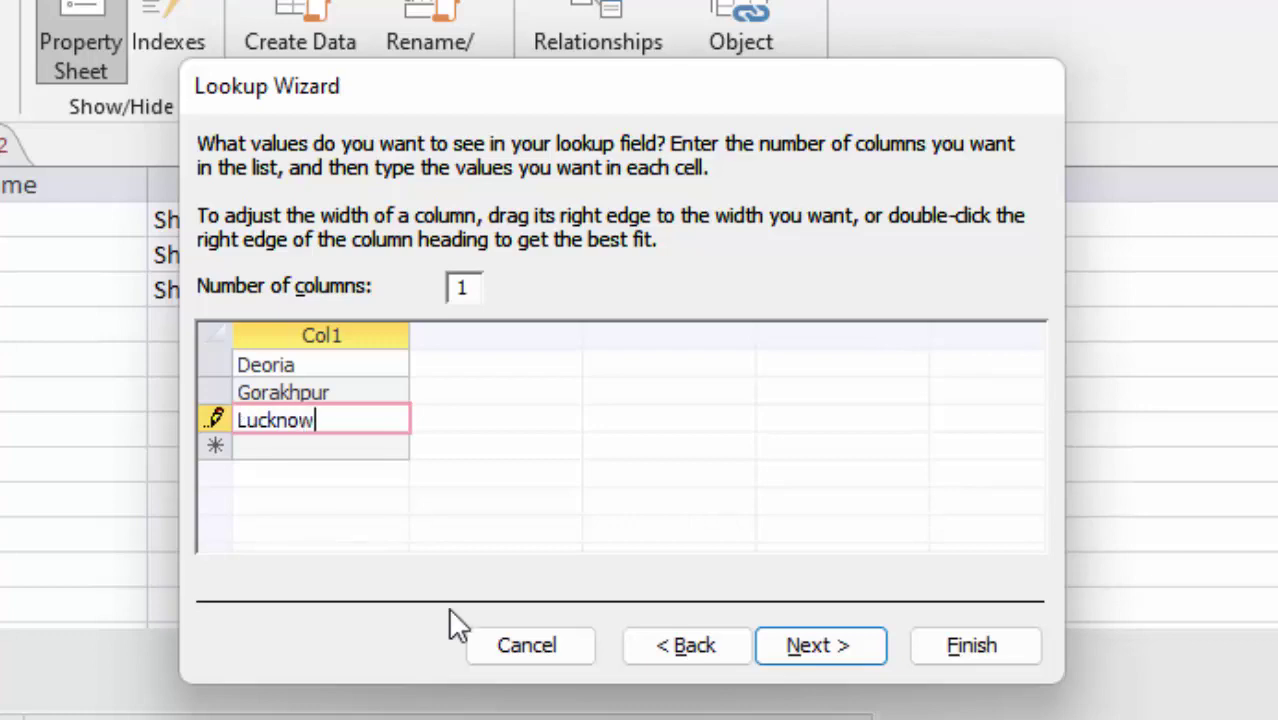
click(836, 651)
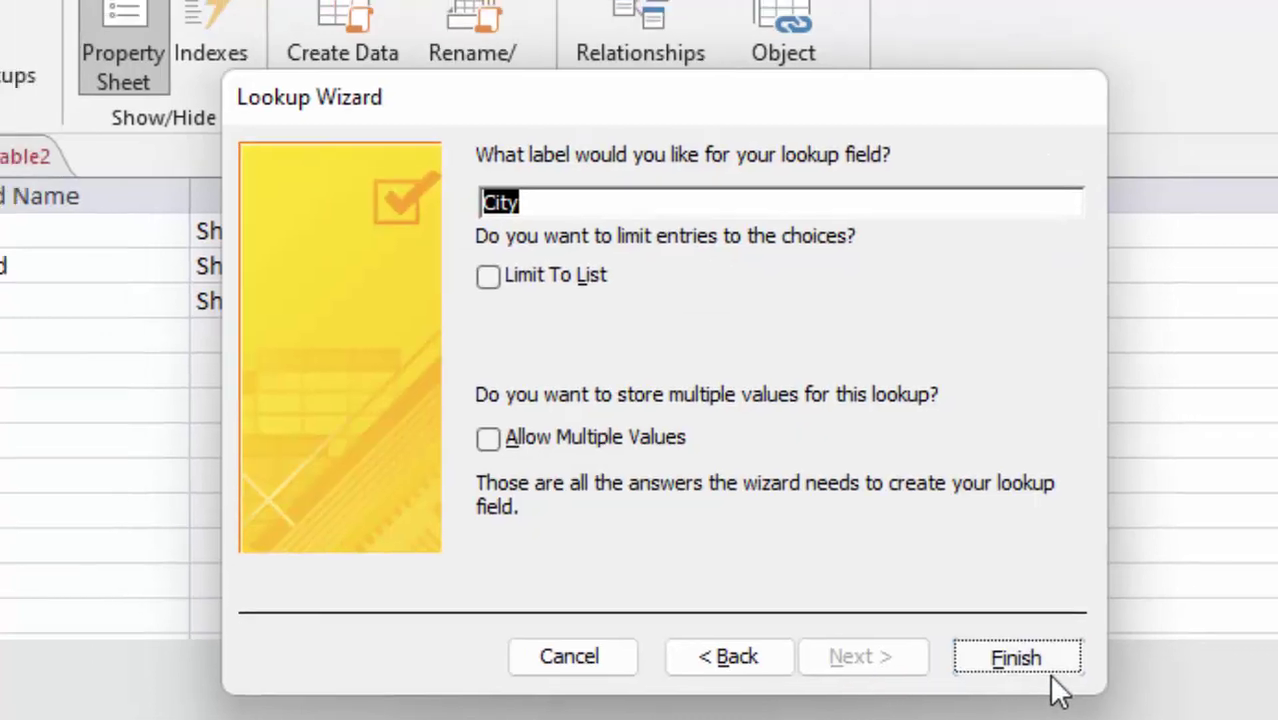
click(985, 652)
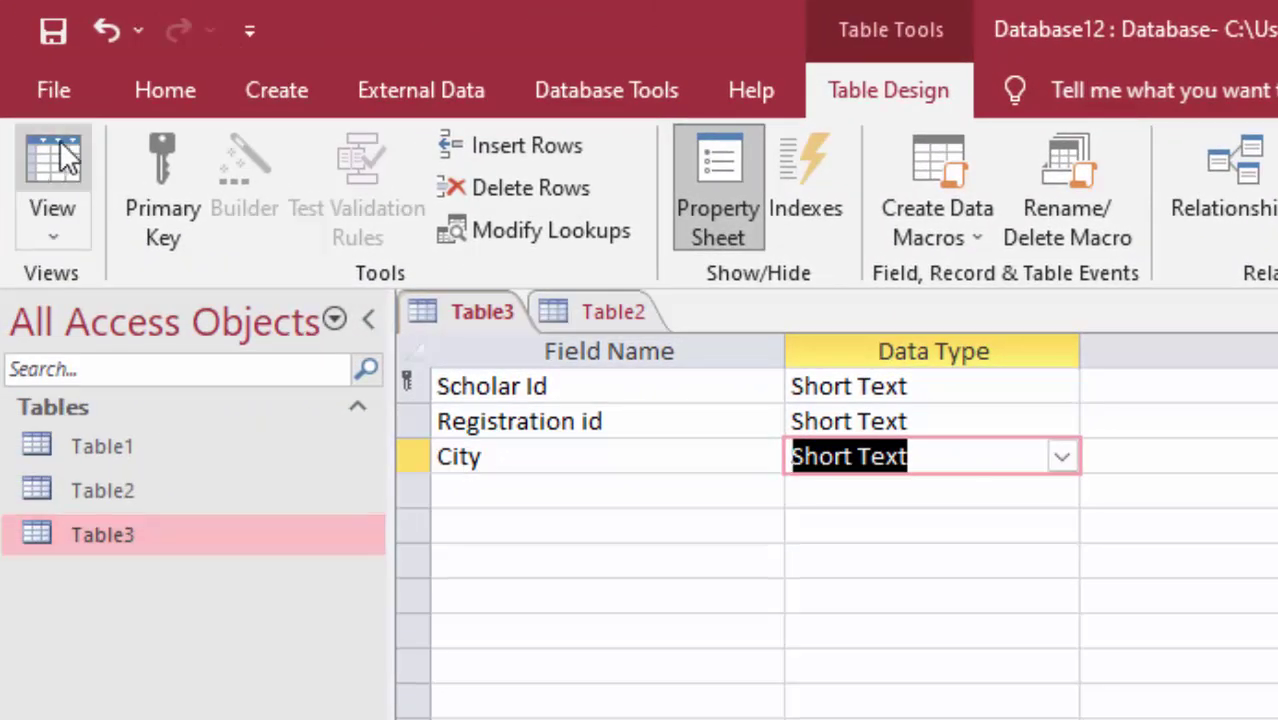
click(51, 175)
Save Table3, widen the Scholar Id and Registration id columns, and enter Scholar Id S1001.
click(1038, 708)
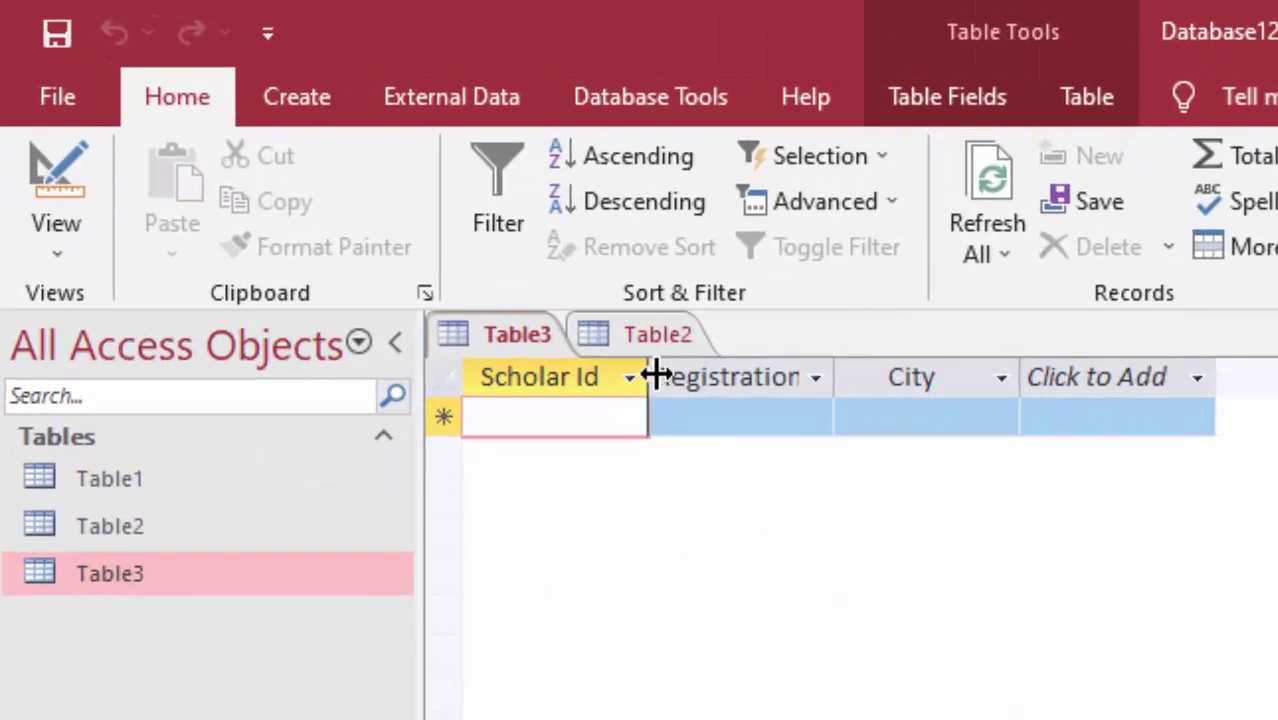
drag(648, 376, 825, 485)
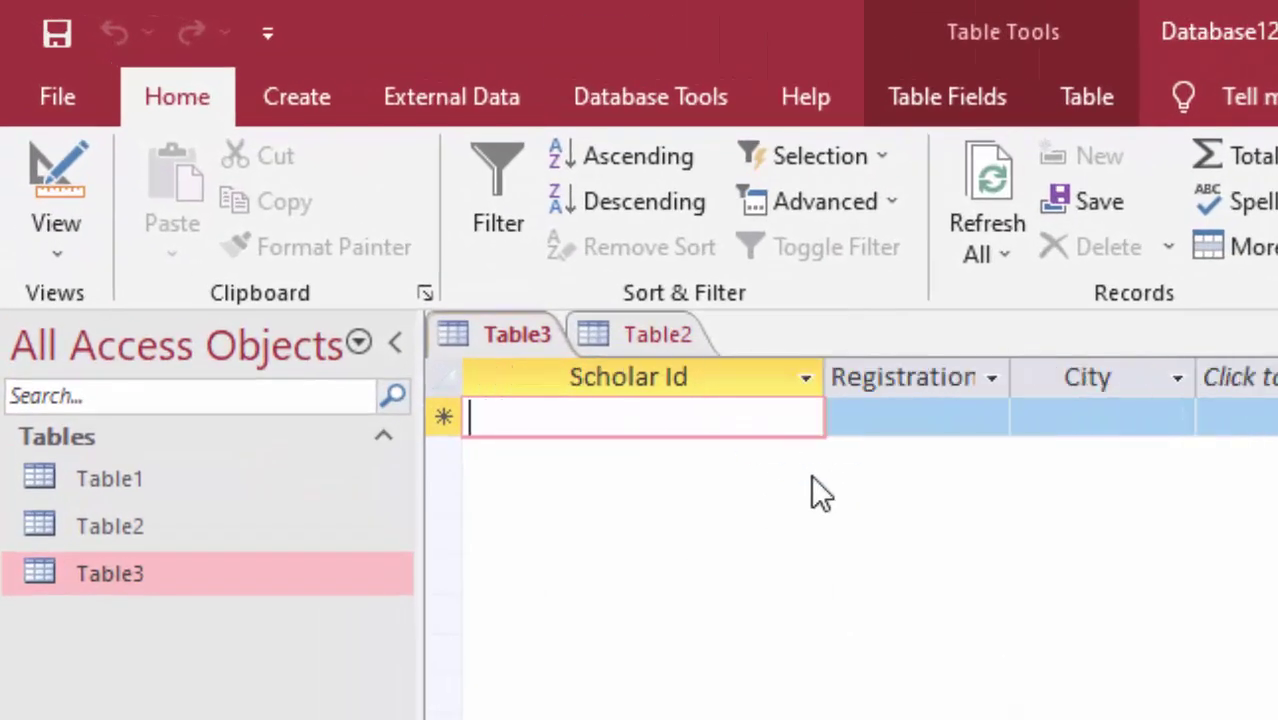
text(S1)
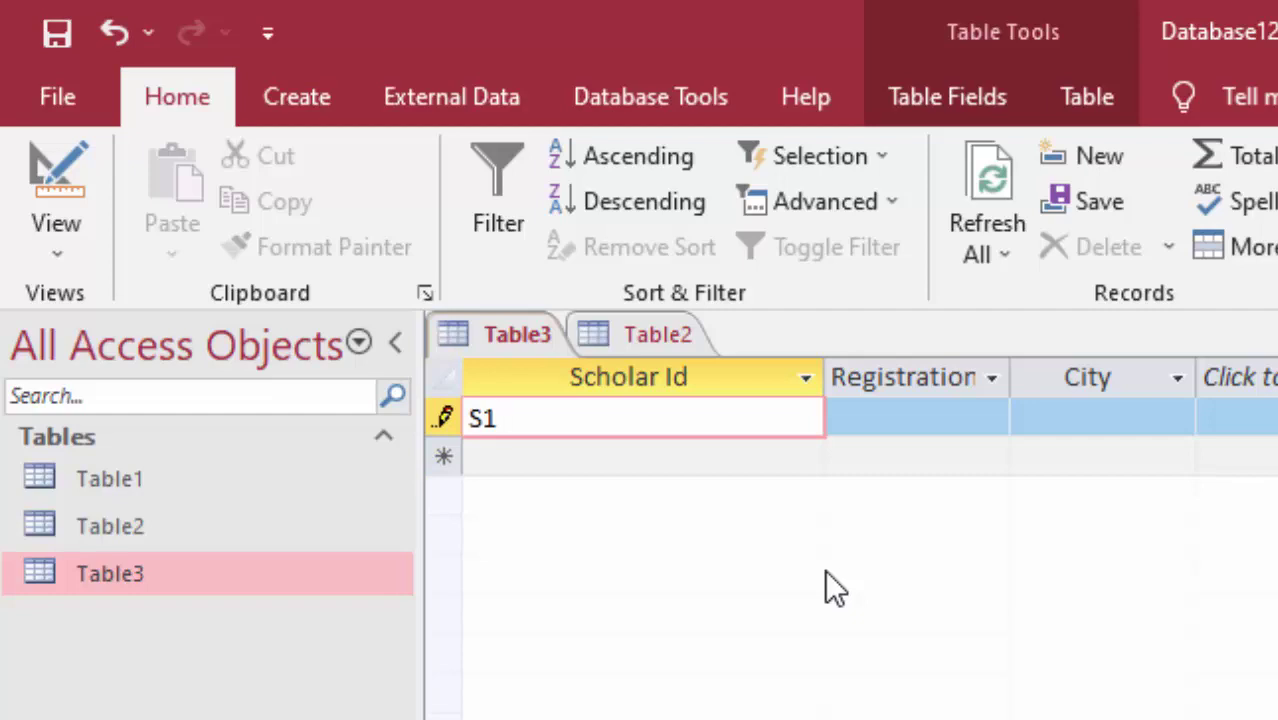
text(001)
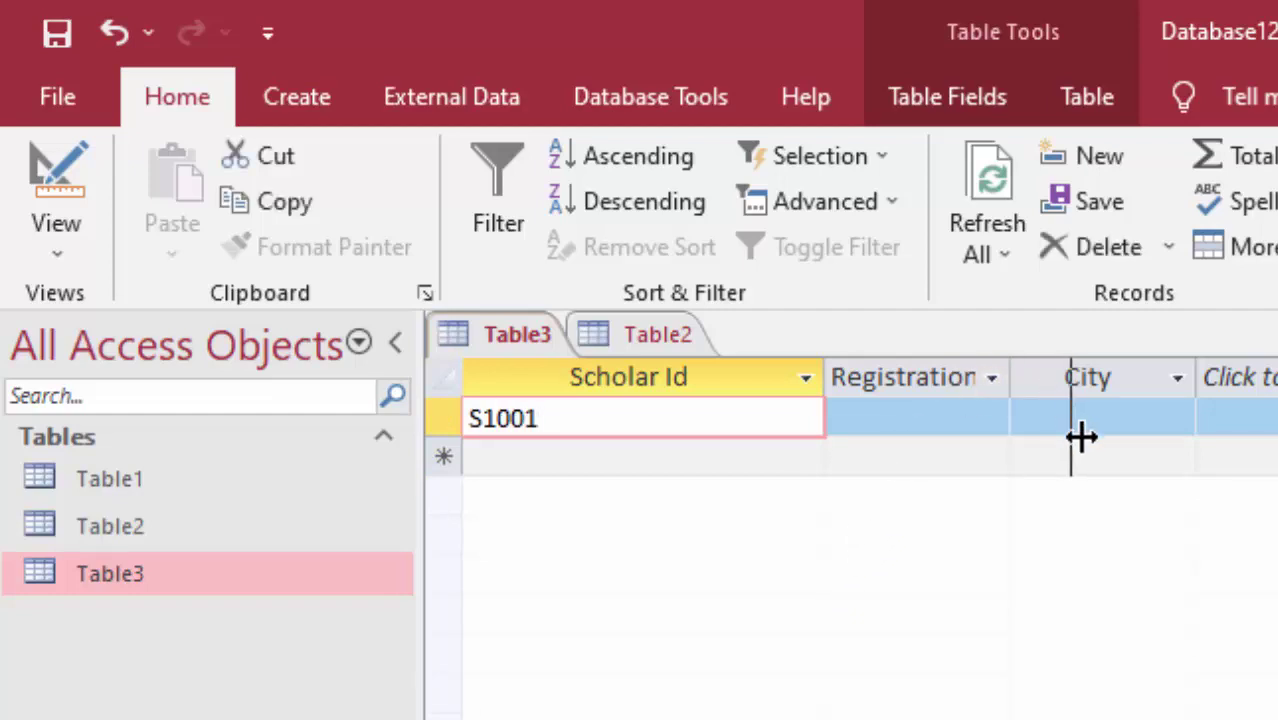
drag(1016, 378, 1080, 430)
Open Table2's datasheet showing records 1111–1113 for Ram, Shyam and Durgesh.
click(168, 520)
double_click(168, 518)
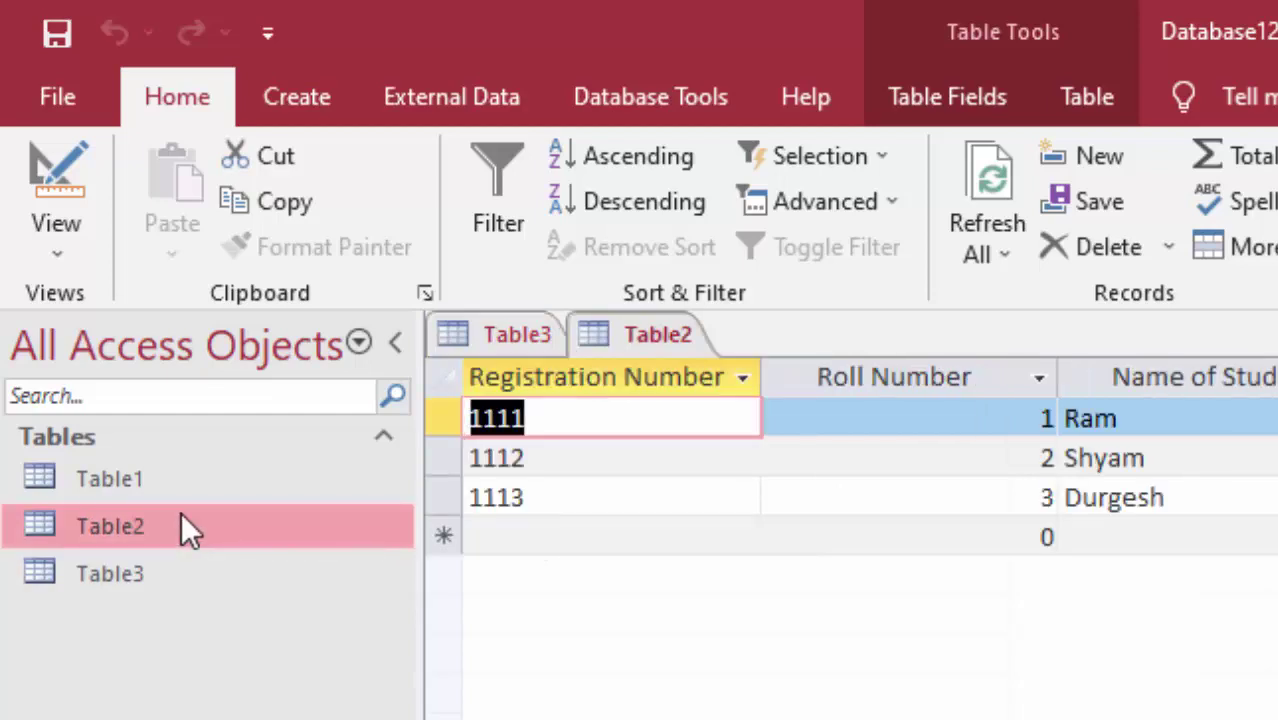
click(204, 572)
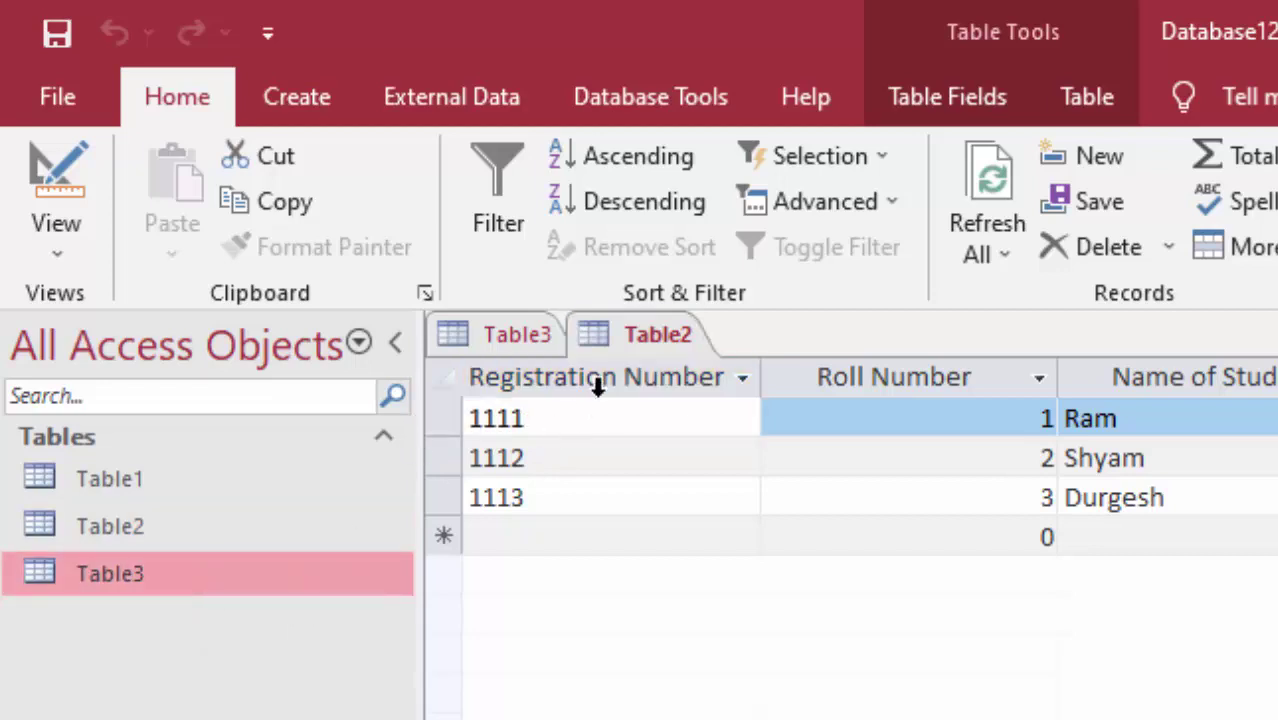
click(648, 338)
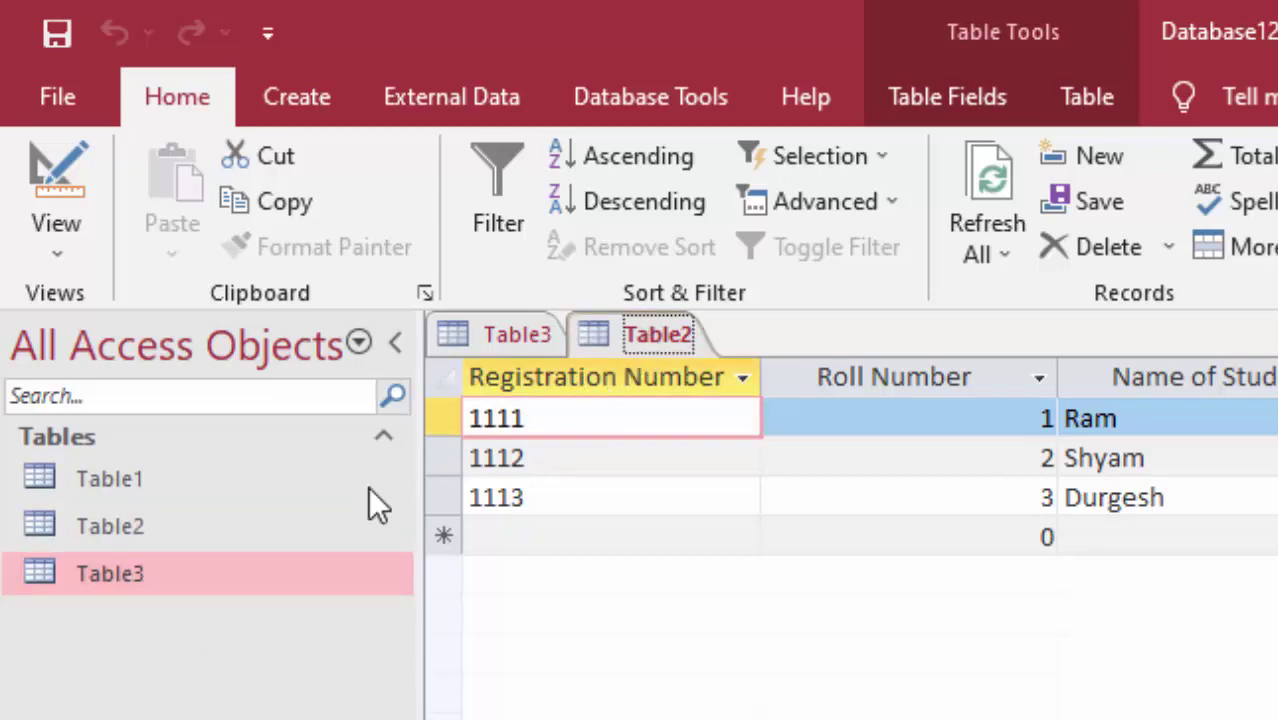
In Table3's datasheet, enter records S1001–S1003 with registration ids 1111, 1112 and 1113.
right_click(222, 579)
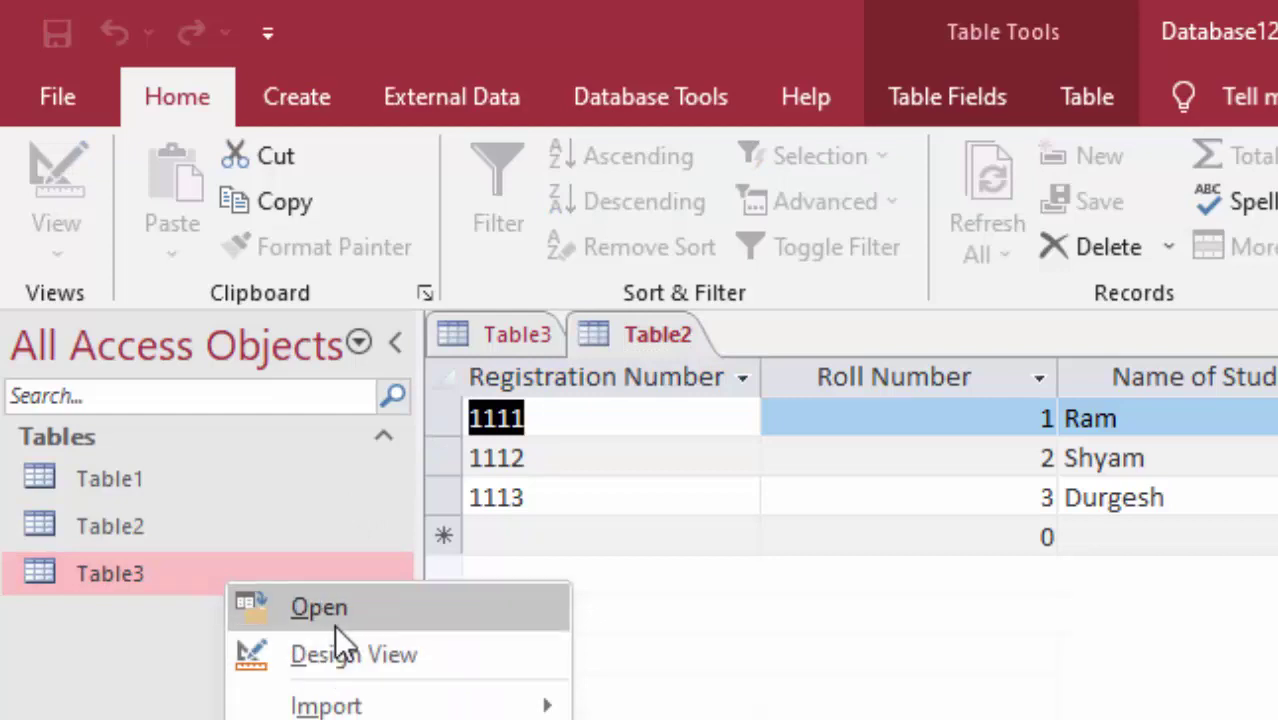
click(342, 610)
click(901, 424)
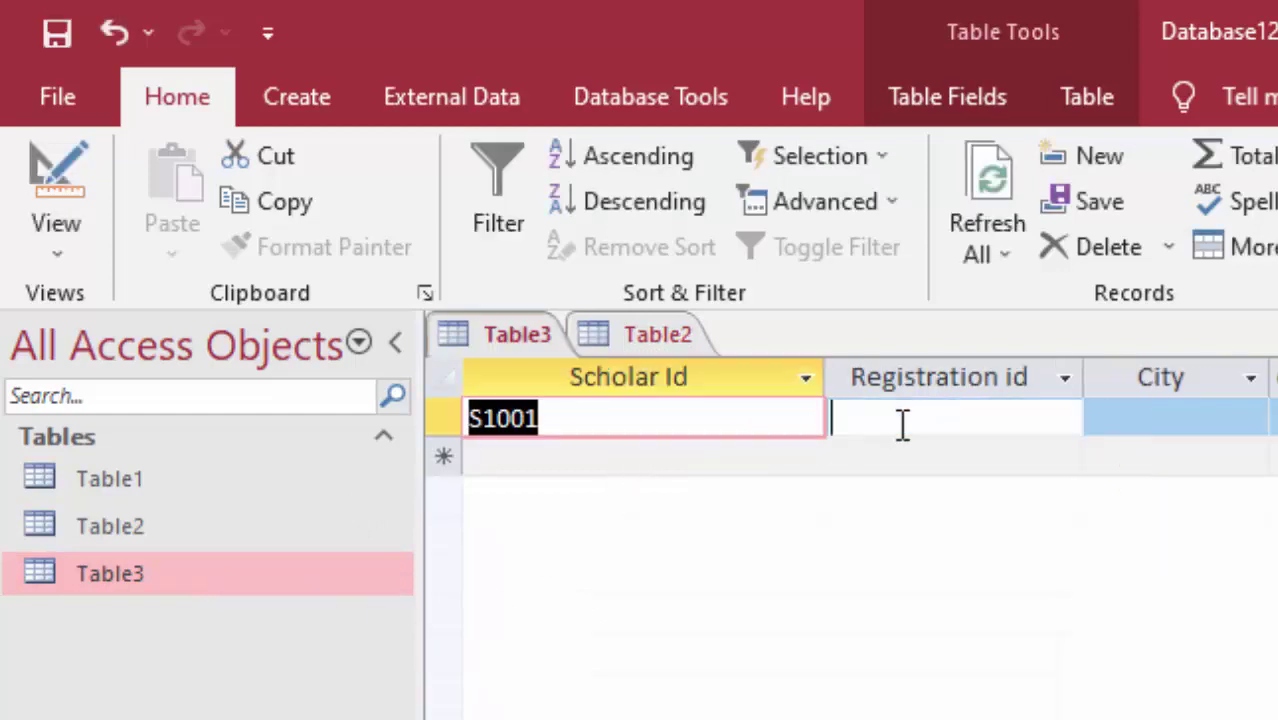
text(111)
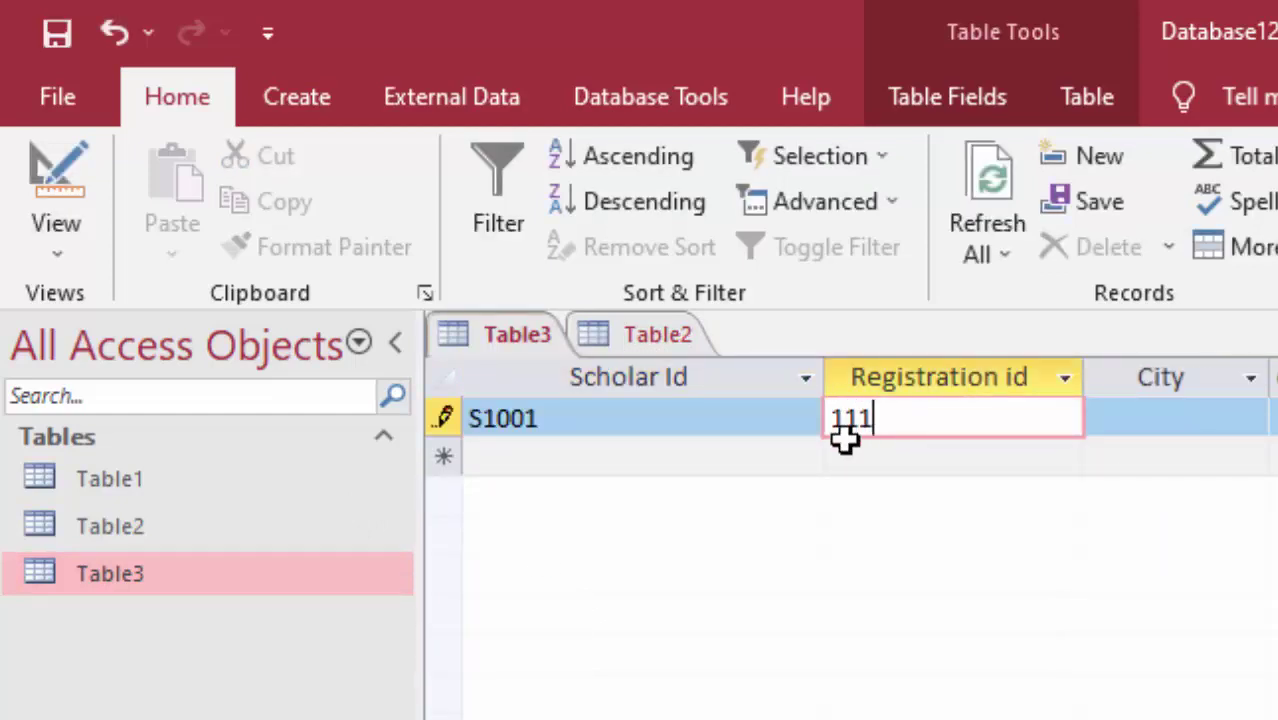
text(1)
click(885, 460)
text(1)
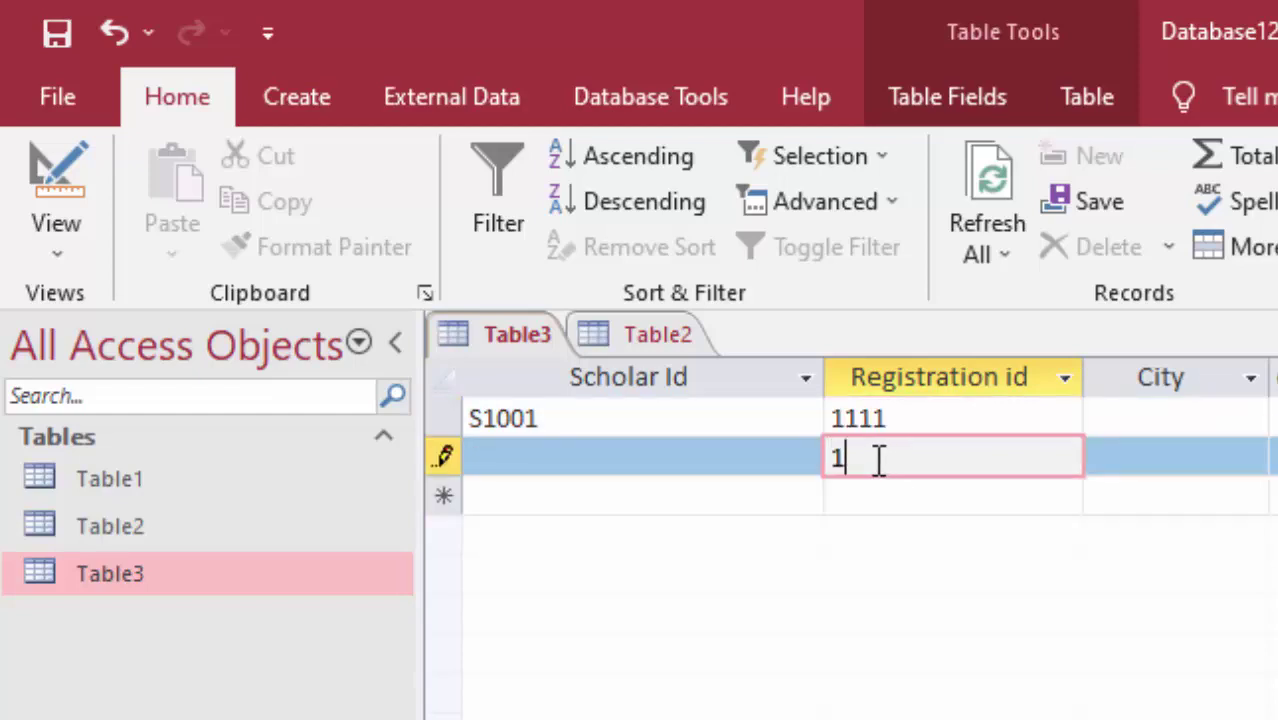
text(112)
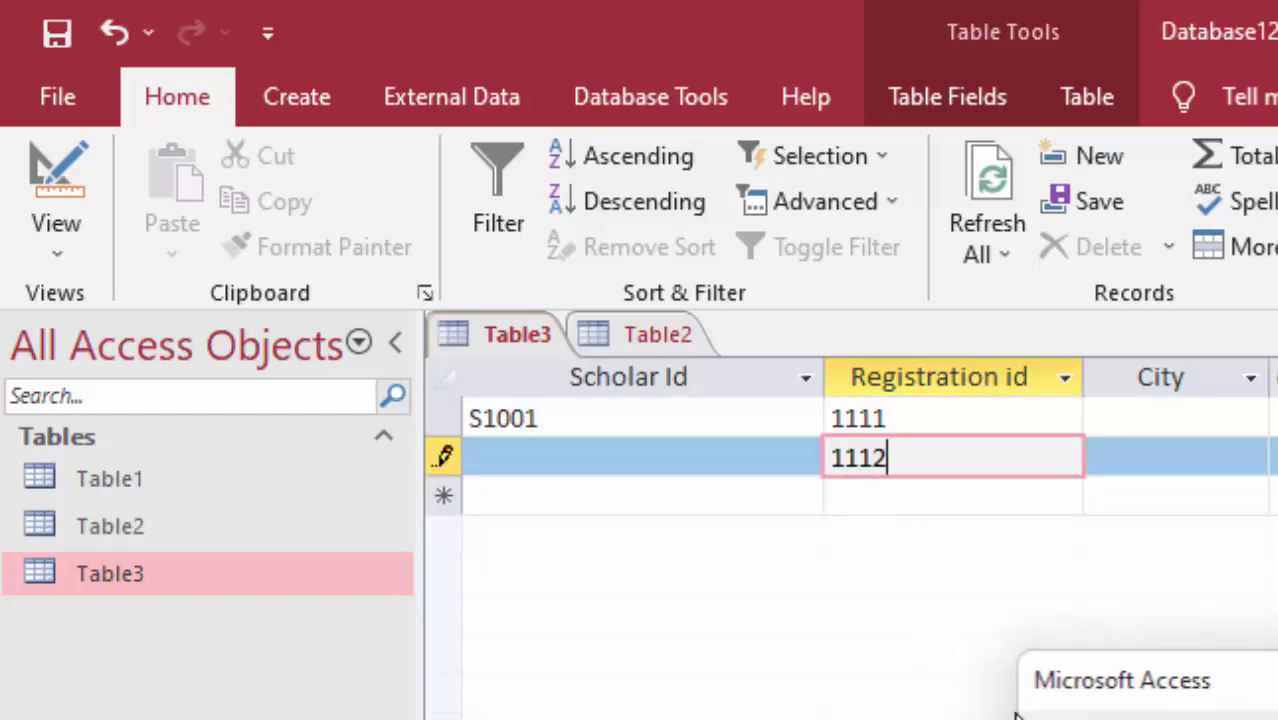
click(645, 460)
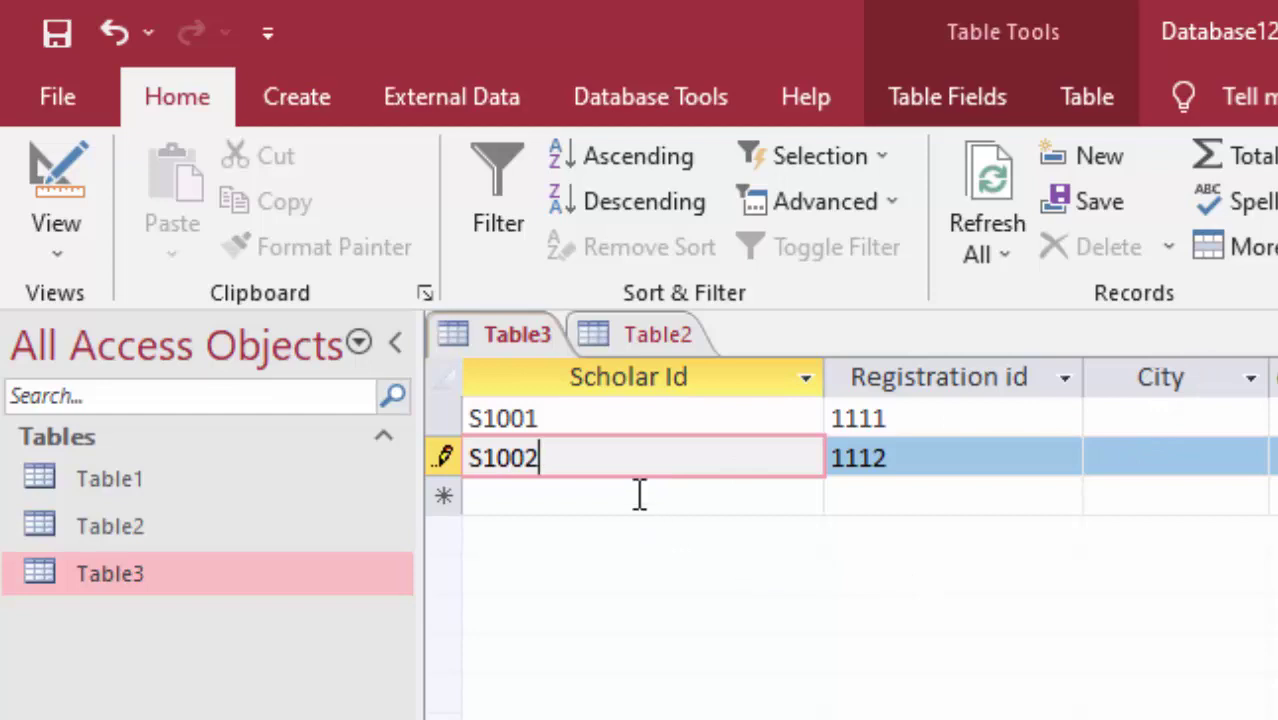
click(638, 496)
text(10)
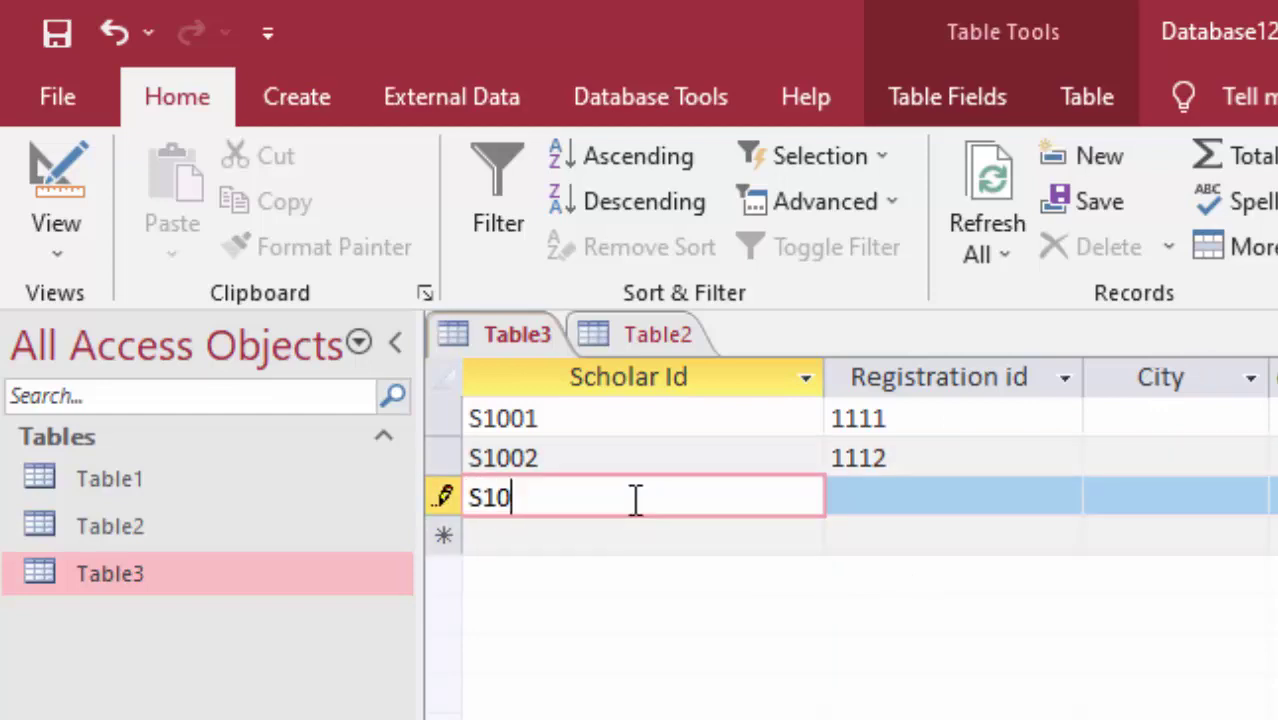
text(03)
click(892, 493)
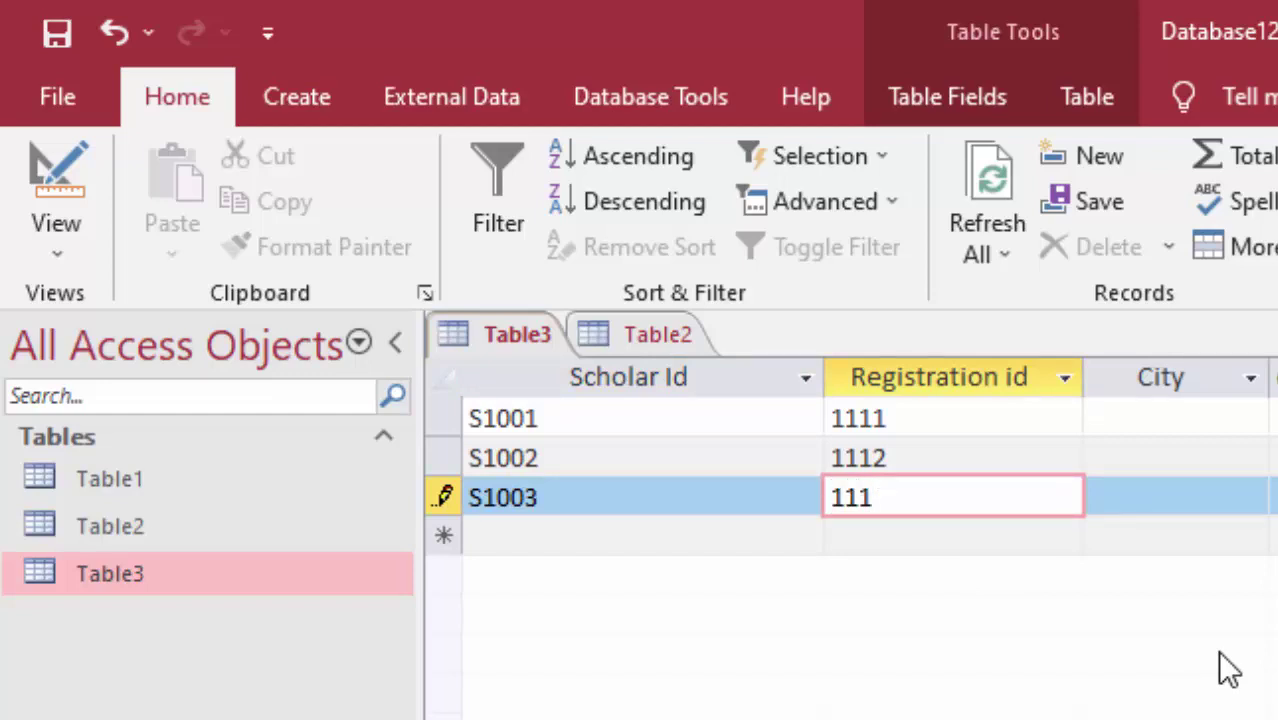
text(3)
key(Escape)
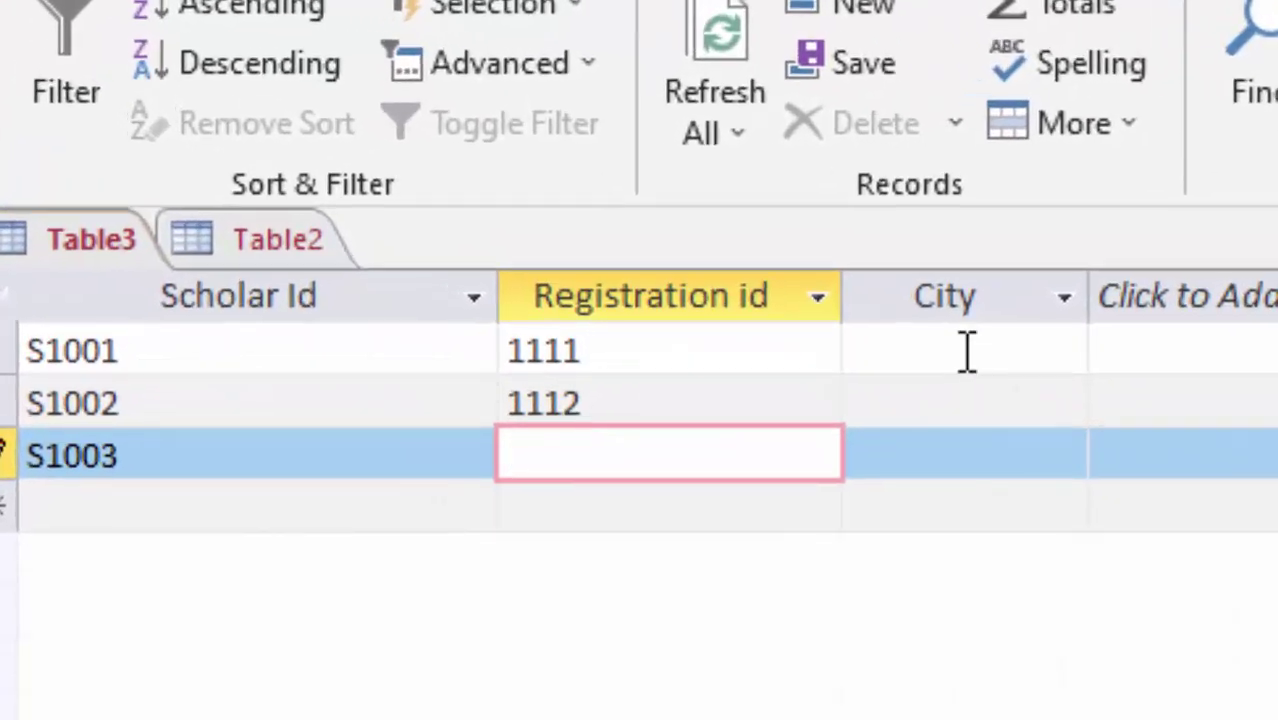
Set the cities of S1001, S1002 and S1003 to Deoria, Gorakhpur and Lucknow.
click(970, 351)
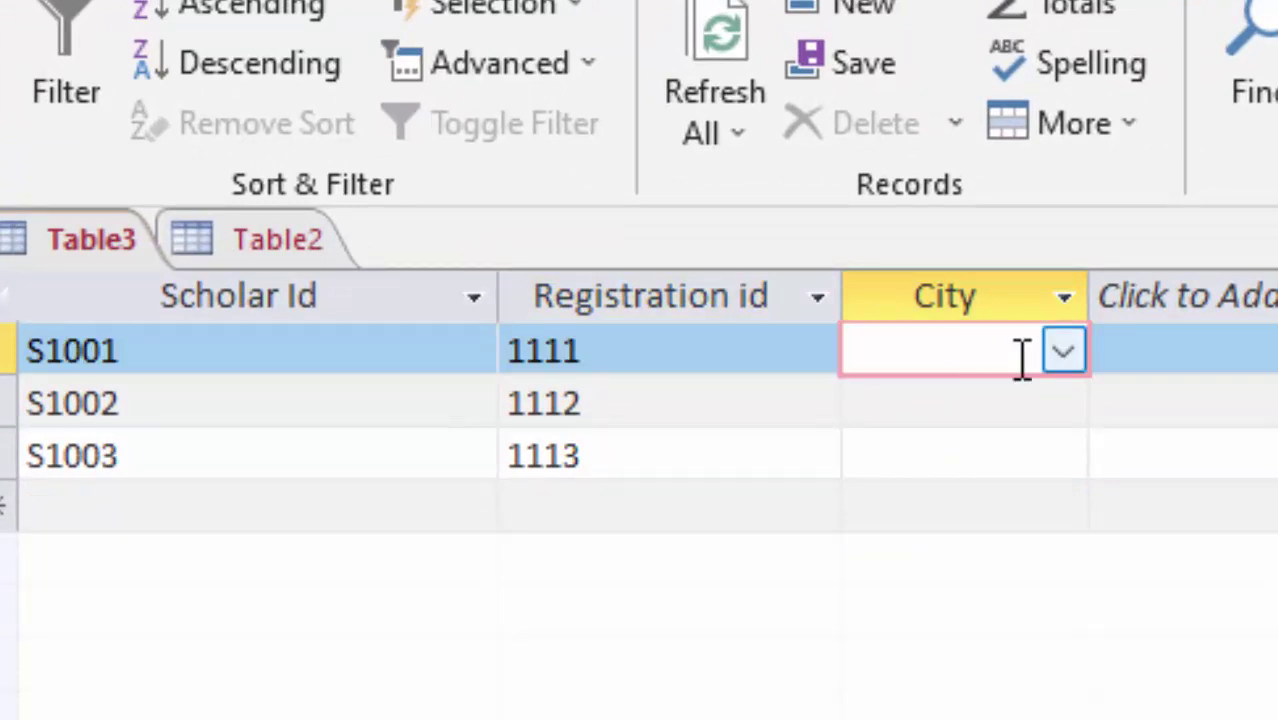
click(1062, 352)
click(997, 405)
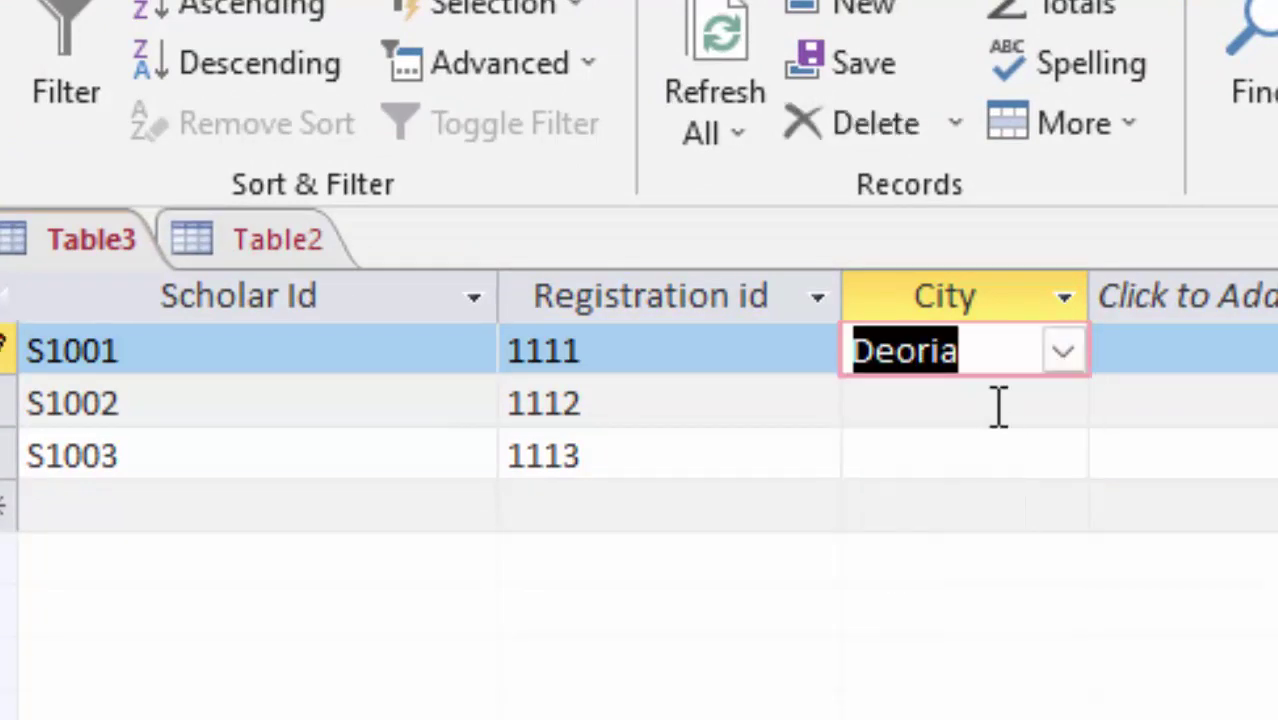
click(1060, 402)
click(1062, 403)
click(1003, 525)
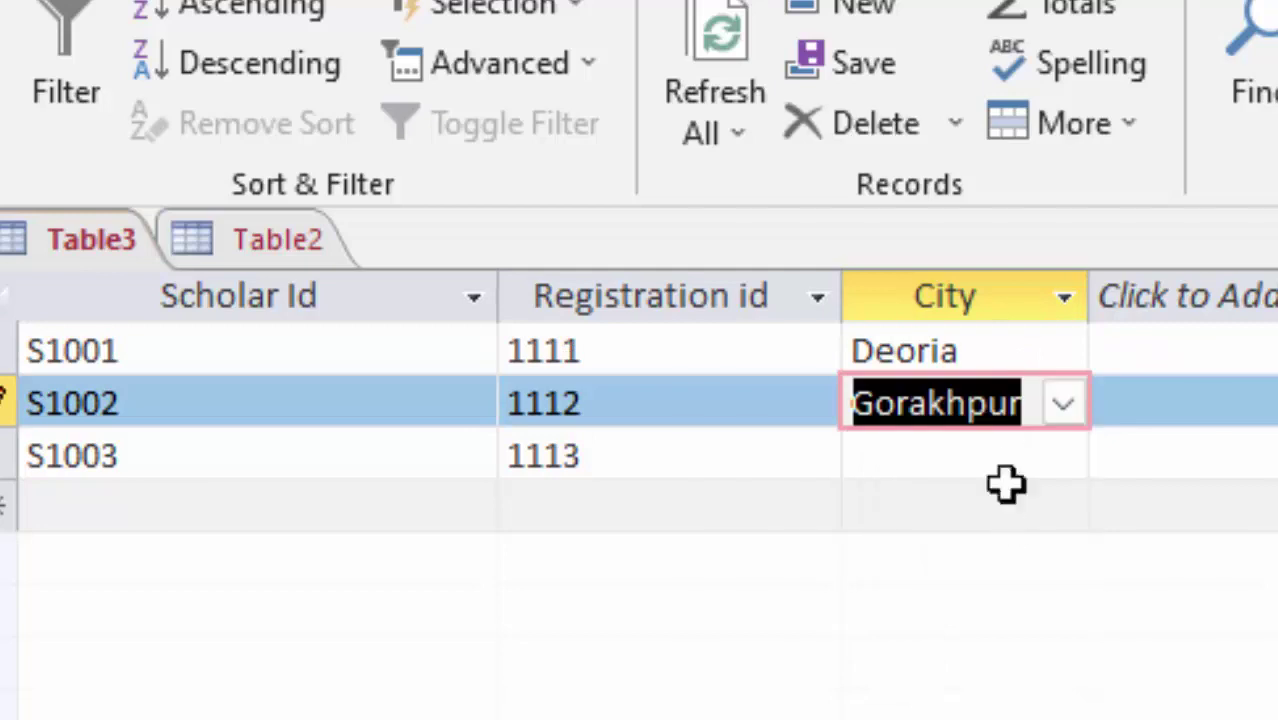
click(1013, 455)
click(1064, 456)
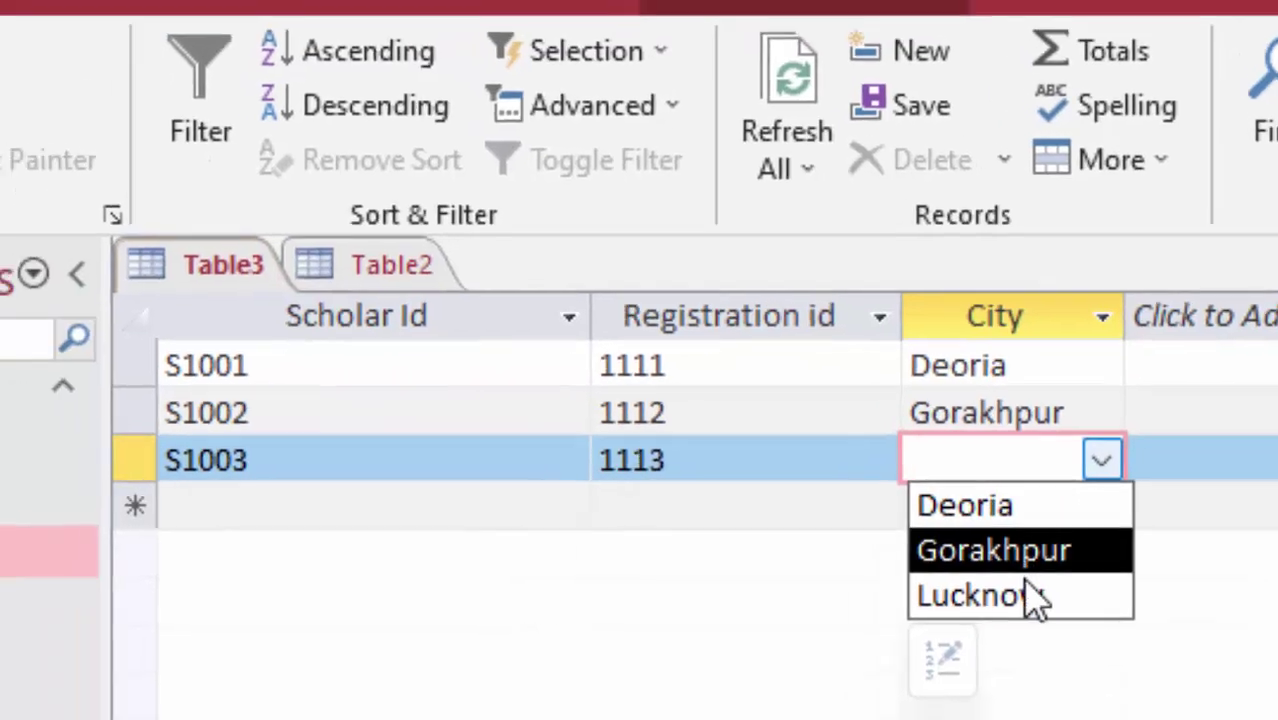
click(1035, 596)
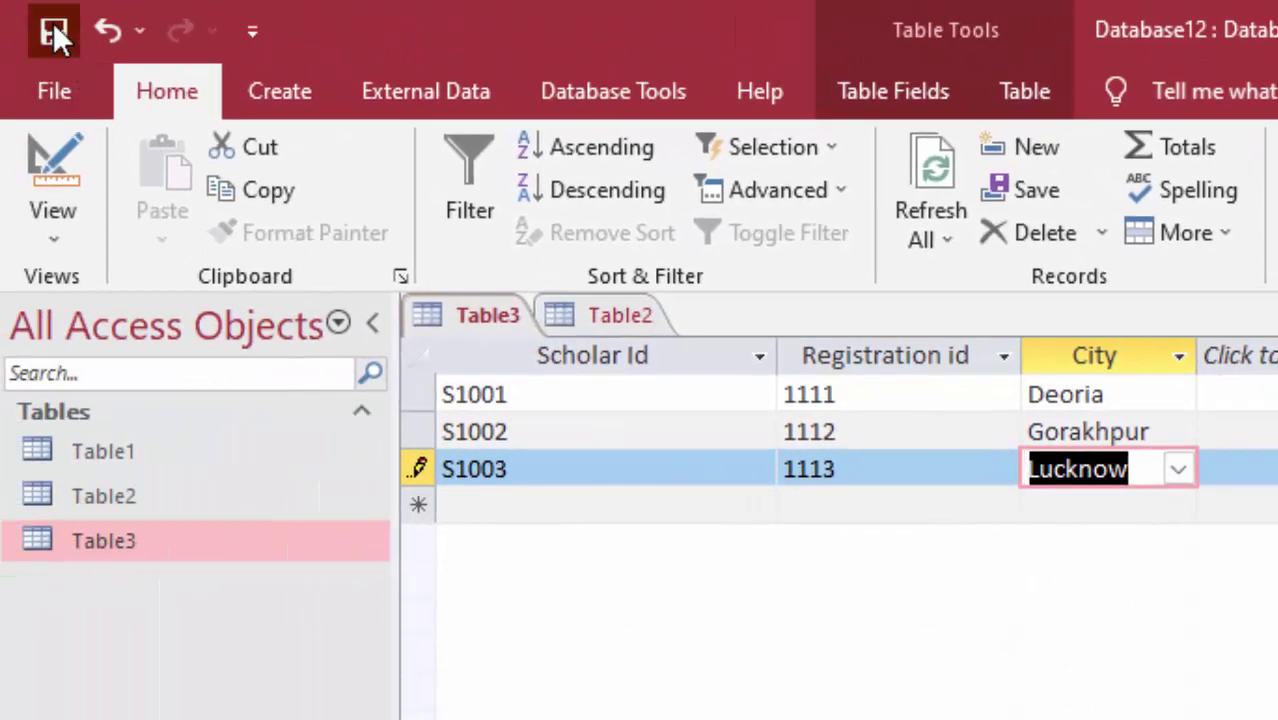
Save Table3's records and close both Table2 and Table3.
click(53, 22)
right_click(622, 318)
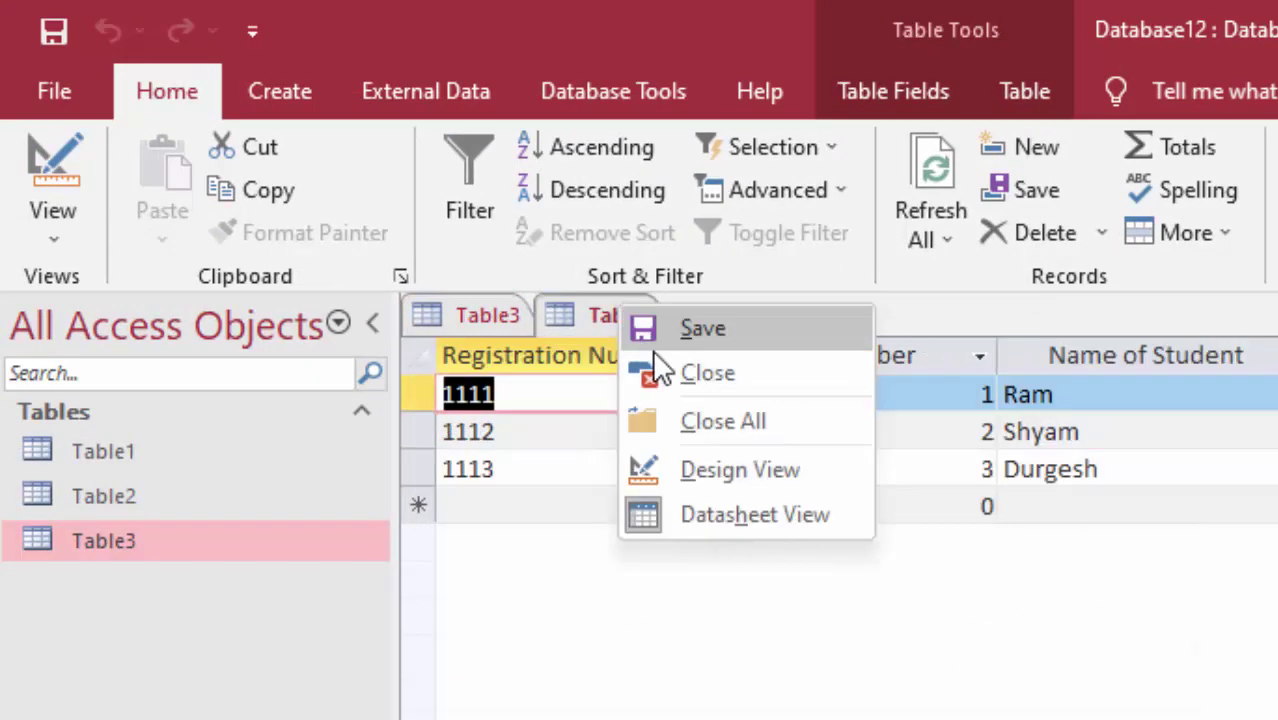
click(685, 371)
right_click(460, 312)
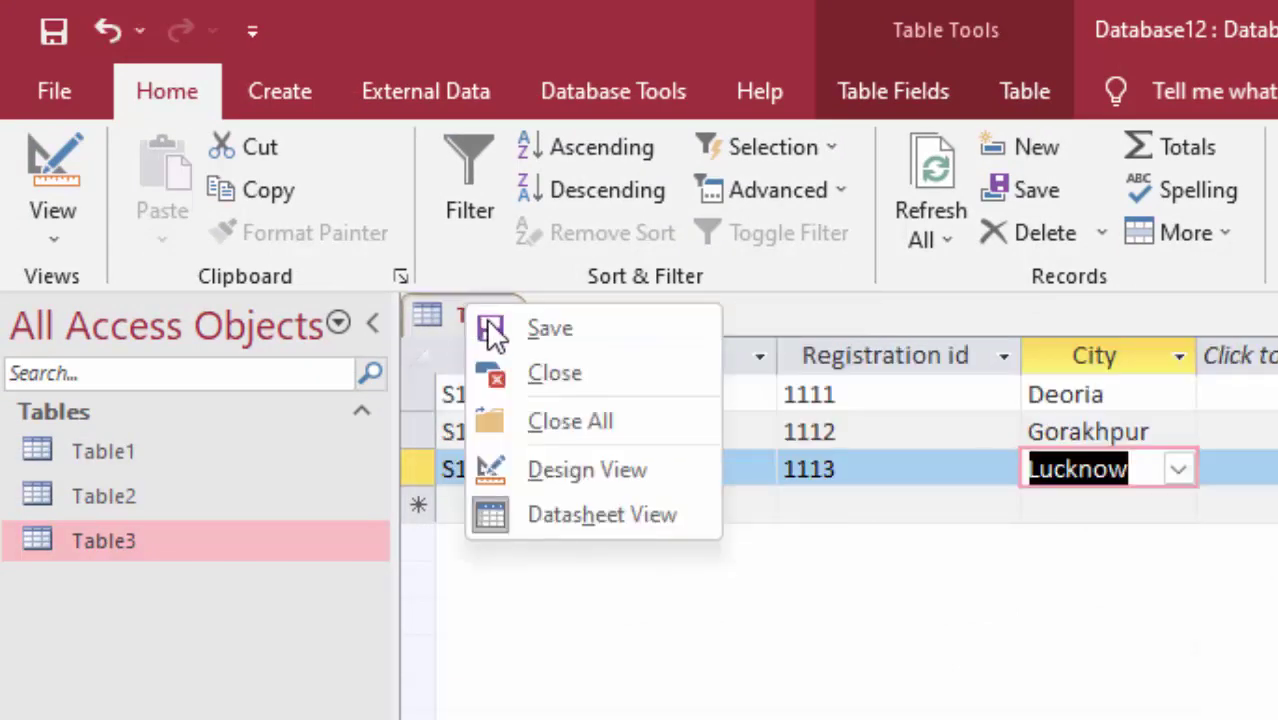
click(552, 374)
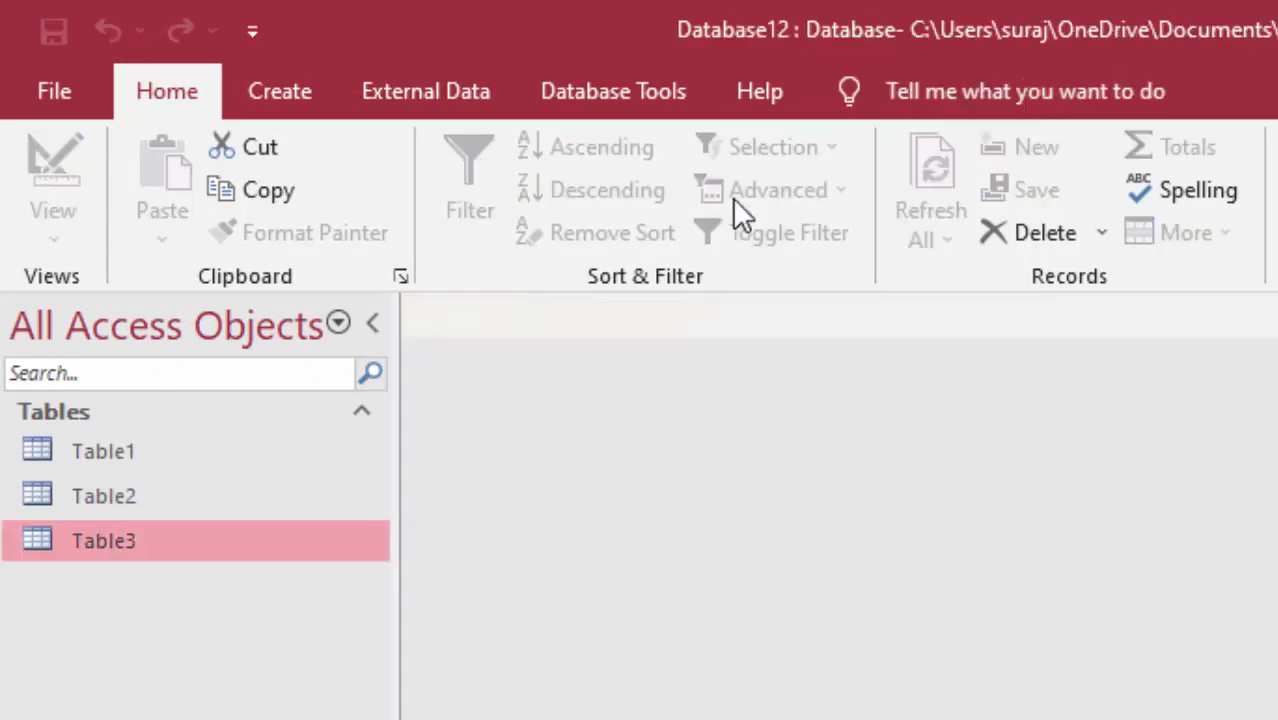
click(645, 99)
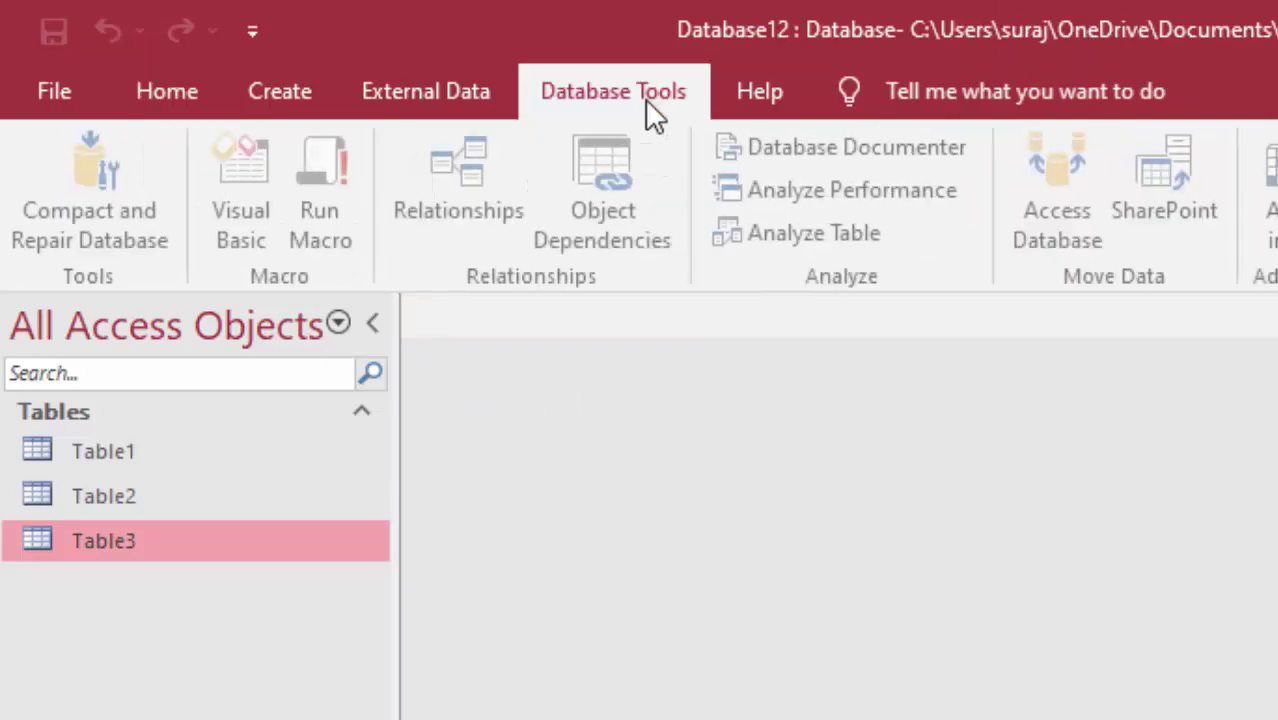
Open the Relationships layout without adding any tables.
click(471, 167)
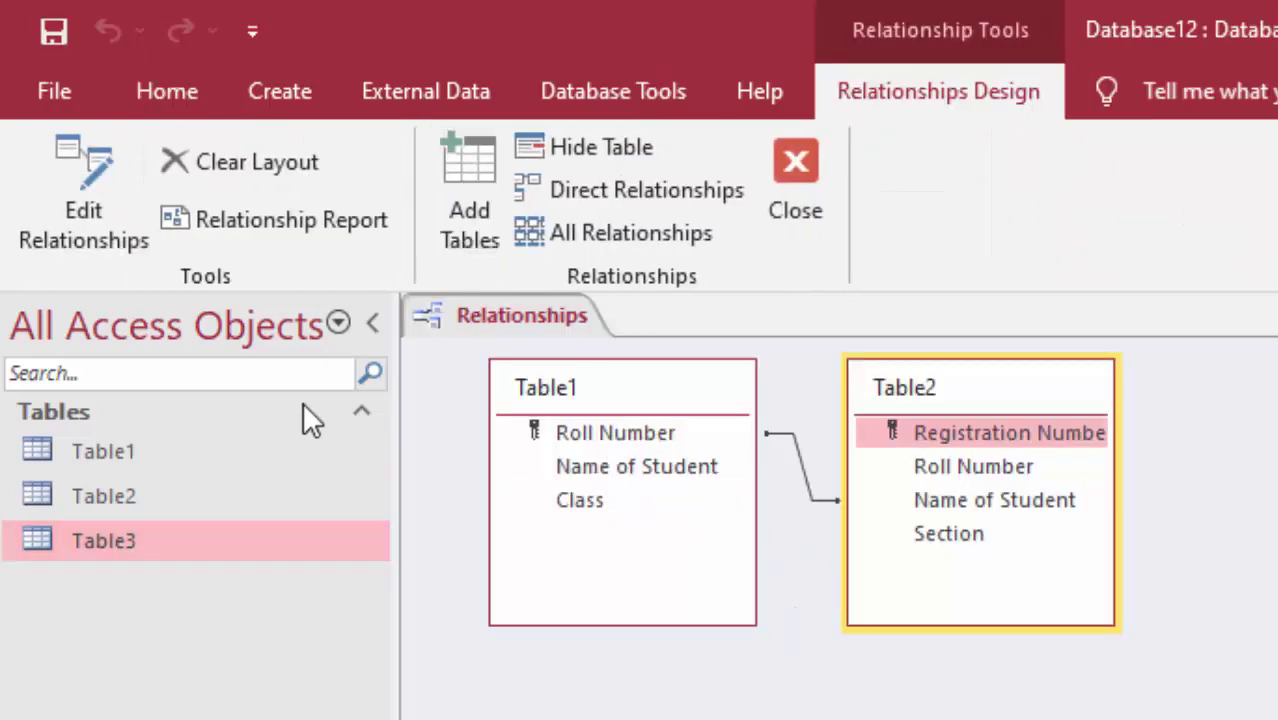
click(476, 177)
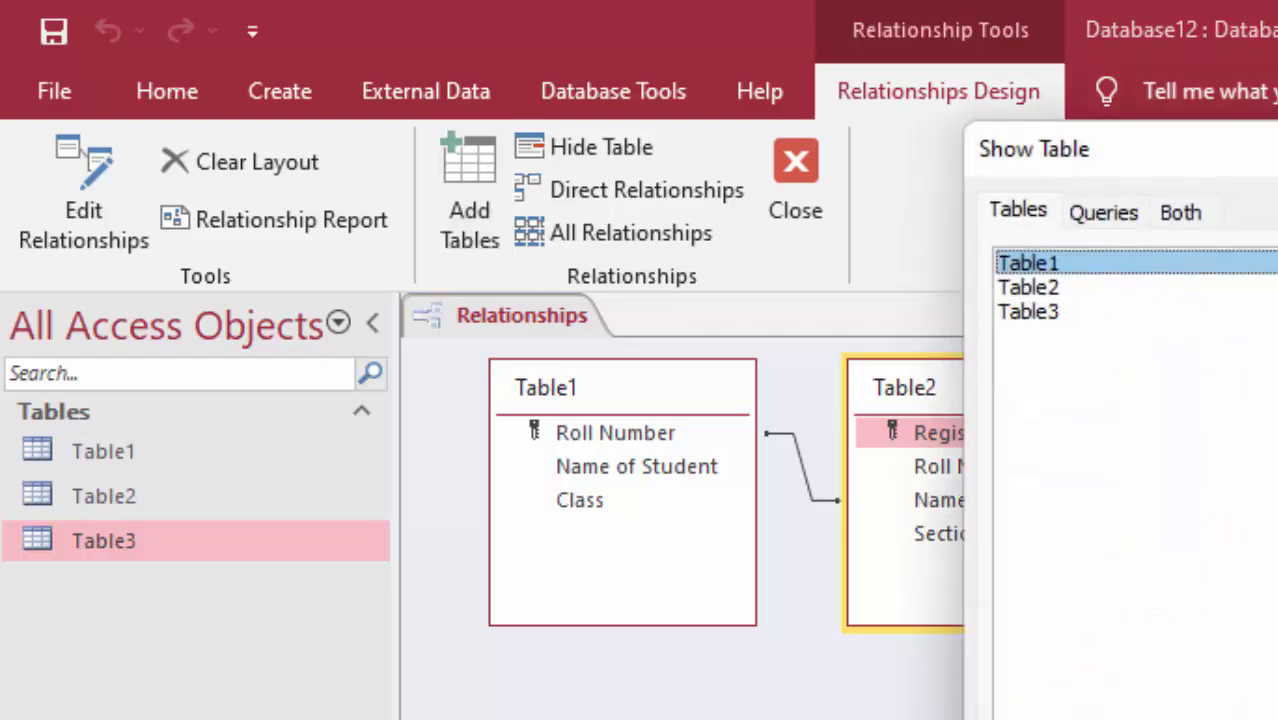
key(Escape)
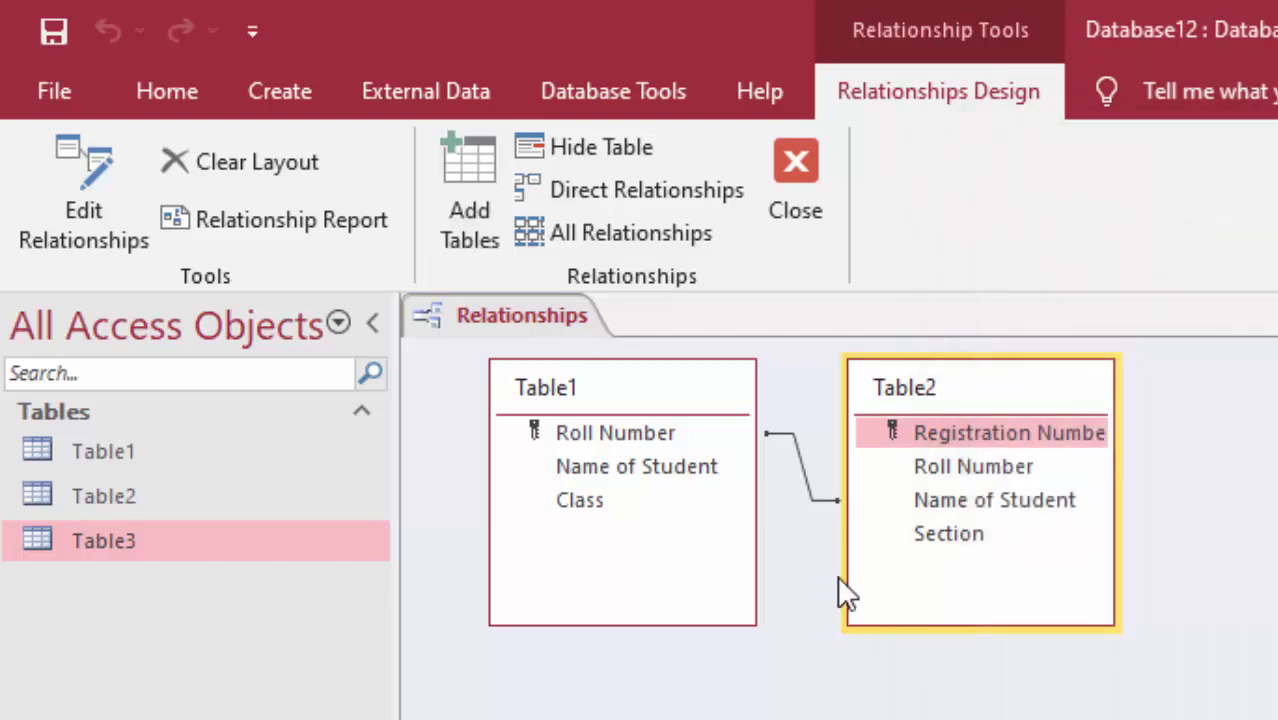
Delete the Table1–Table2 relationship and confirm the deletion.
click(784, 431)
right_click(784, 431)
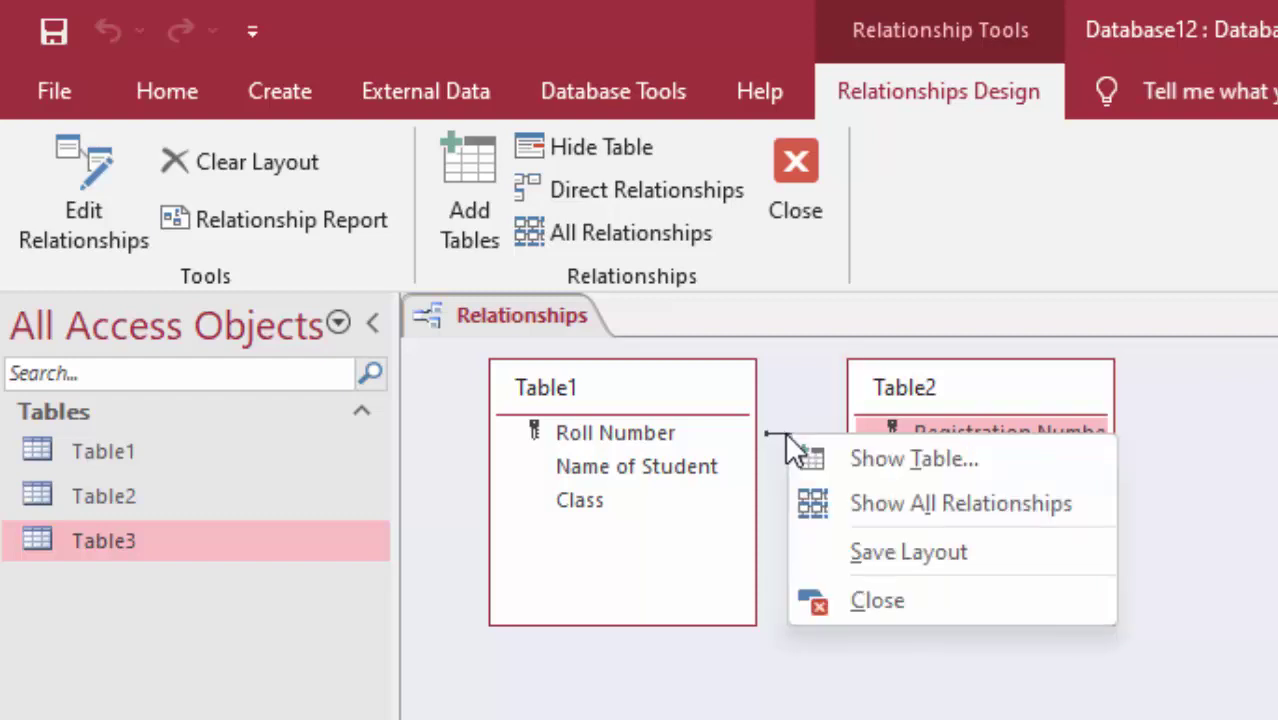
right_click(801, 468)
click(857, 530)
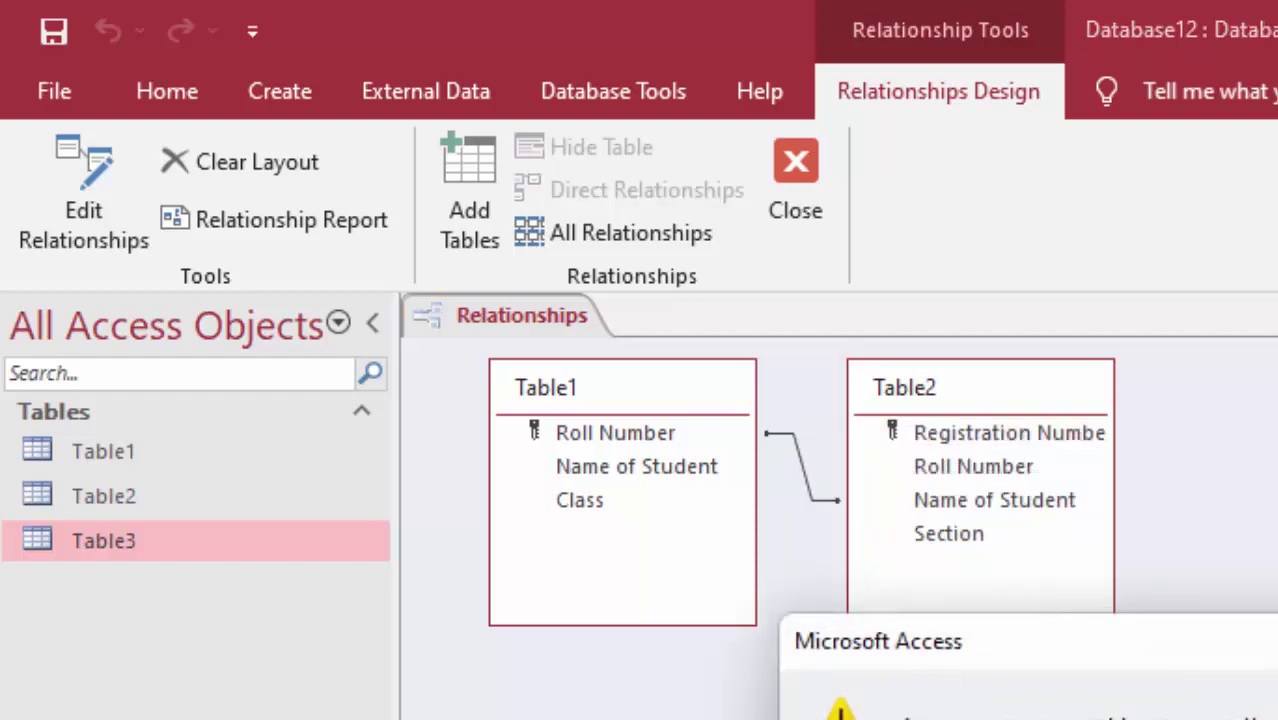
key(Return)
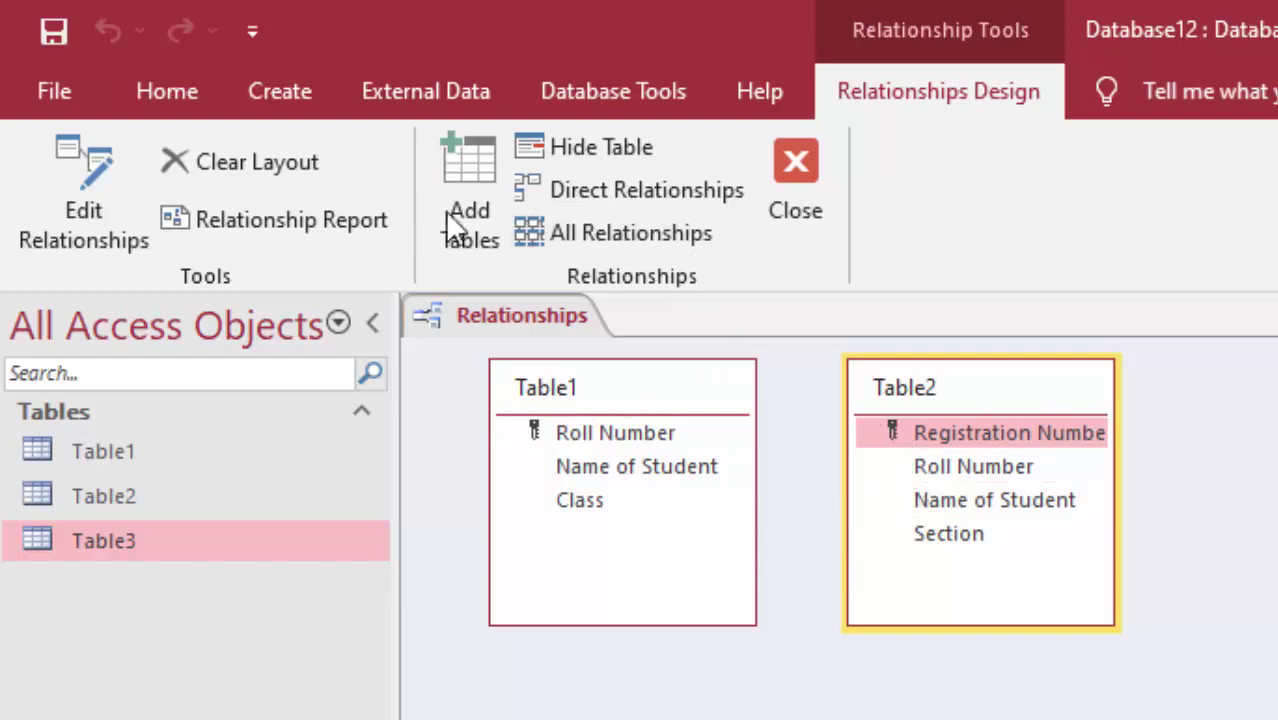
click(462, 181)
Add Table3 to the Relationships layout.
click(1018, 311)
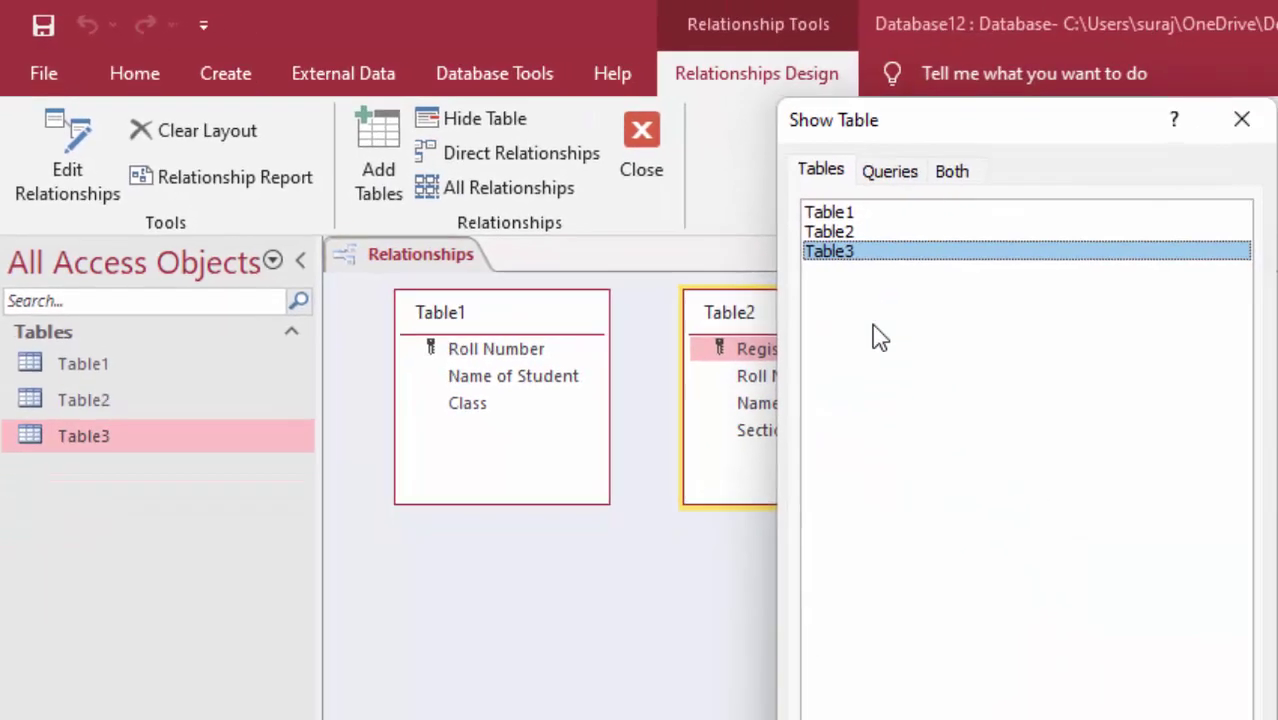
click(845, 657)
click(958, 668)
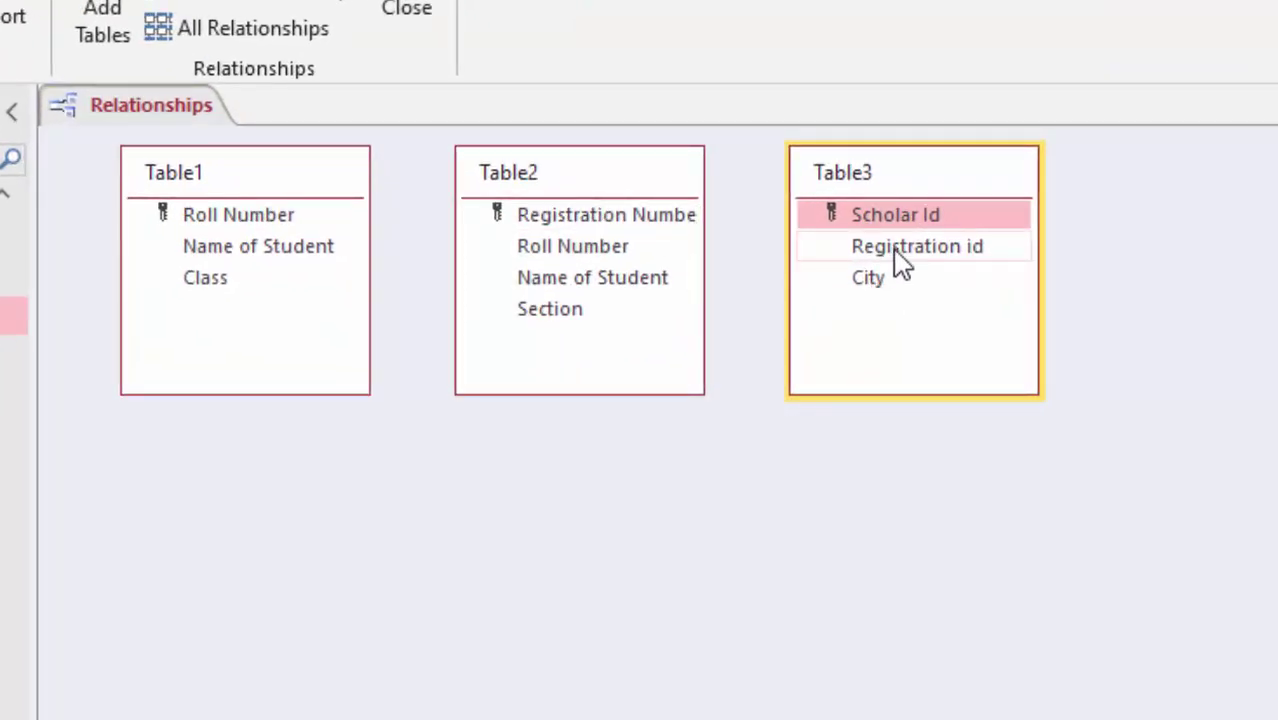
Link Table2's Registration Number to Table3's Registration id with enforced integrity and cascading updates and deletes.
drag(895, 250, 595, 216)
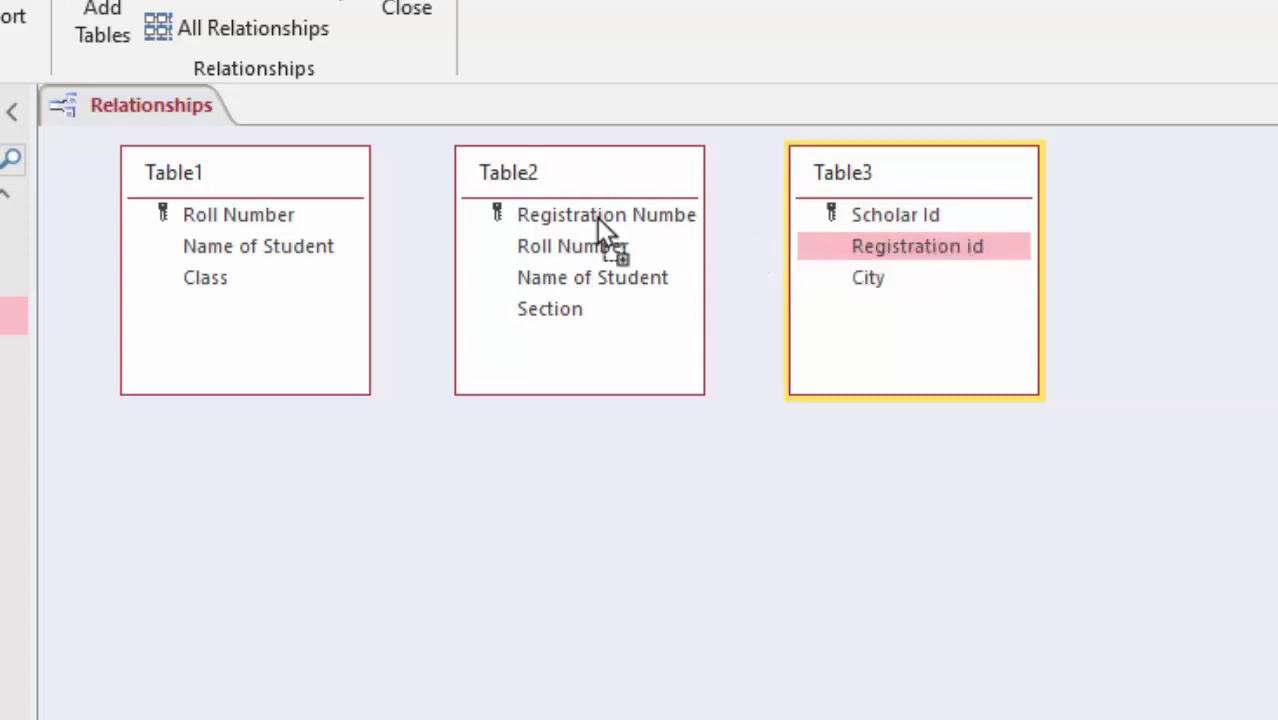
click(590, 343)
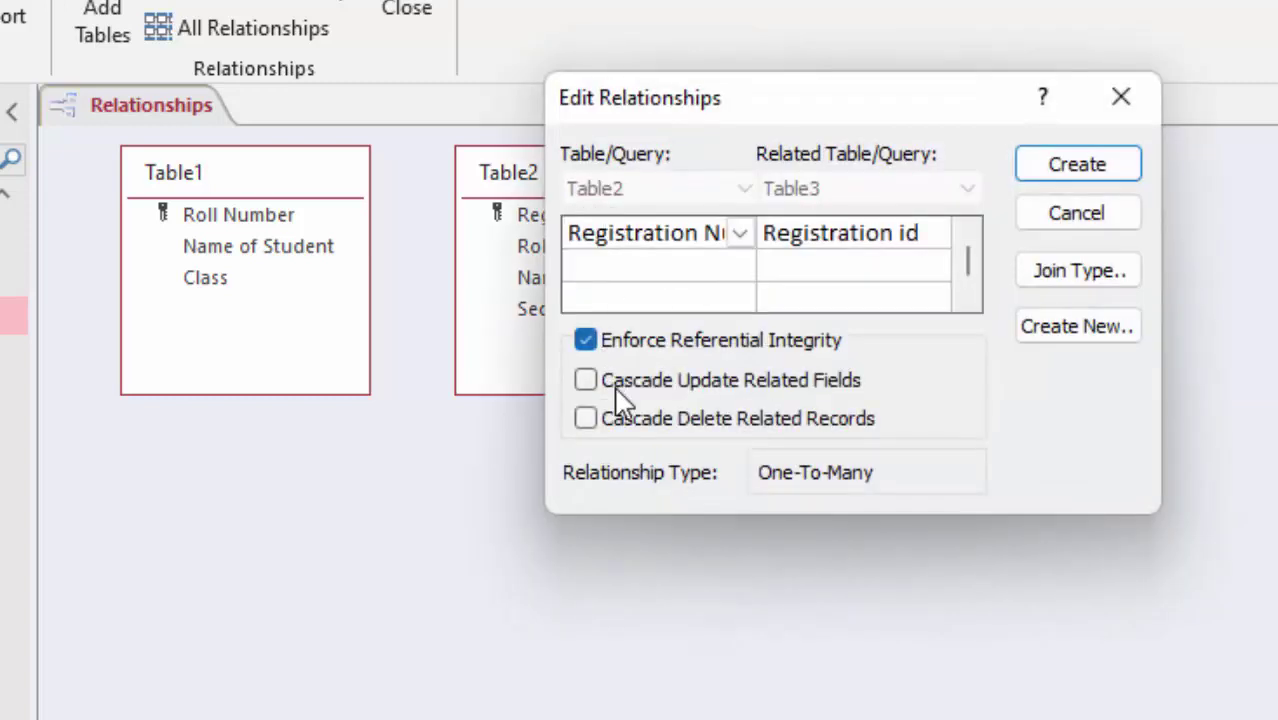
click(612, 388)
click(645, 422)
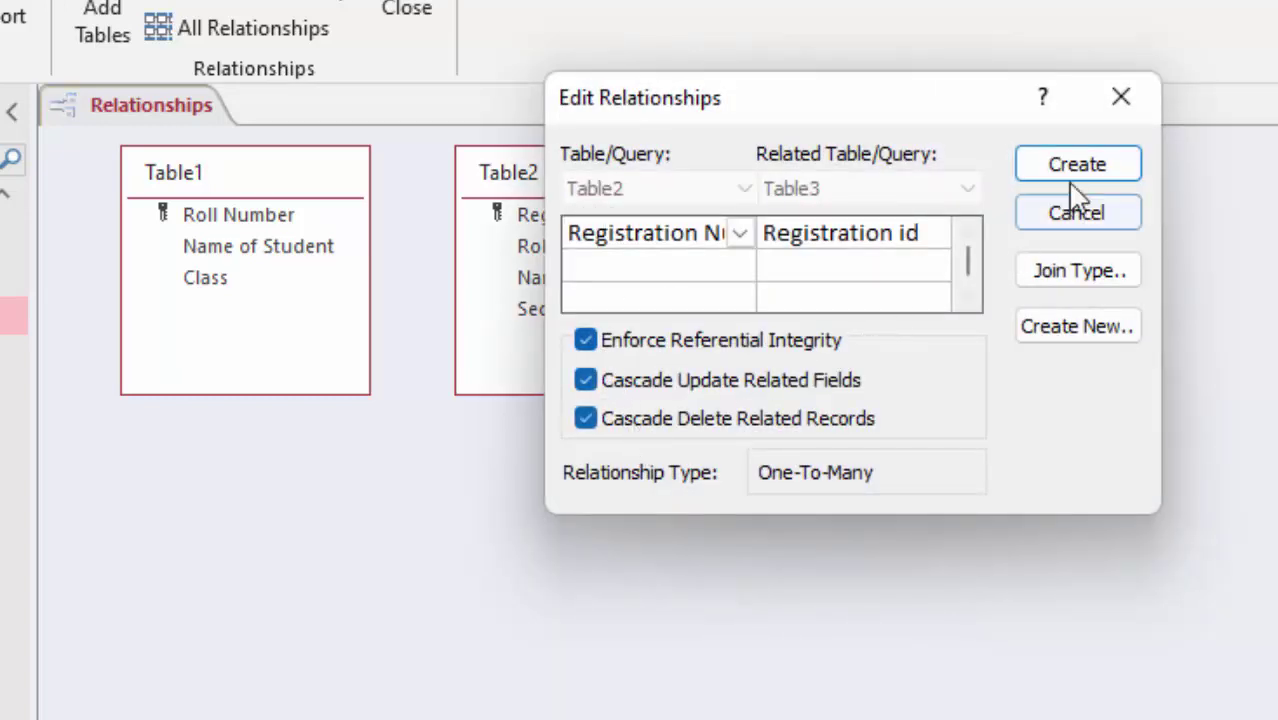
click(1073, 166)
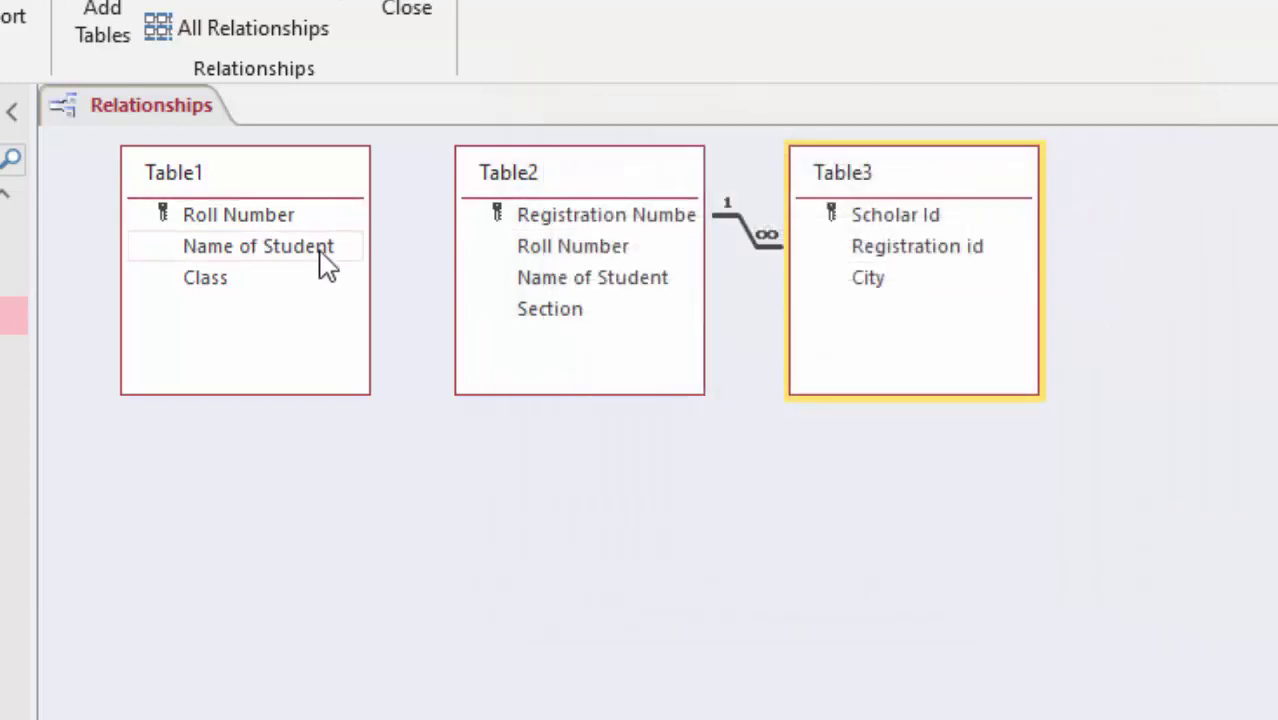
Link Table1's Roll Number to Table2's Roll Number with enforced integrity and cascading updates and deletes.
mouse_move(281, 214)
mouse_down()
mouse_move(500, 226)
mouse_move(548, 254)
mouse_up()
click(680, 342)
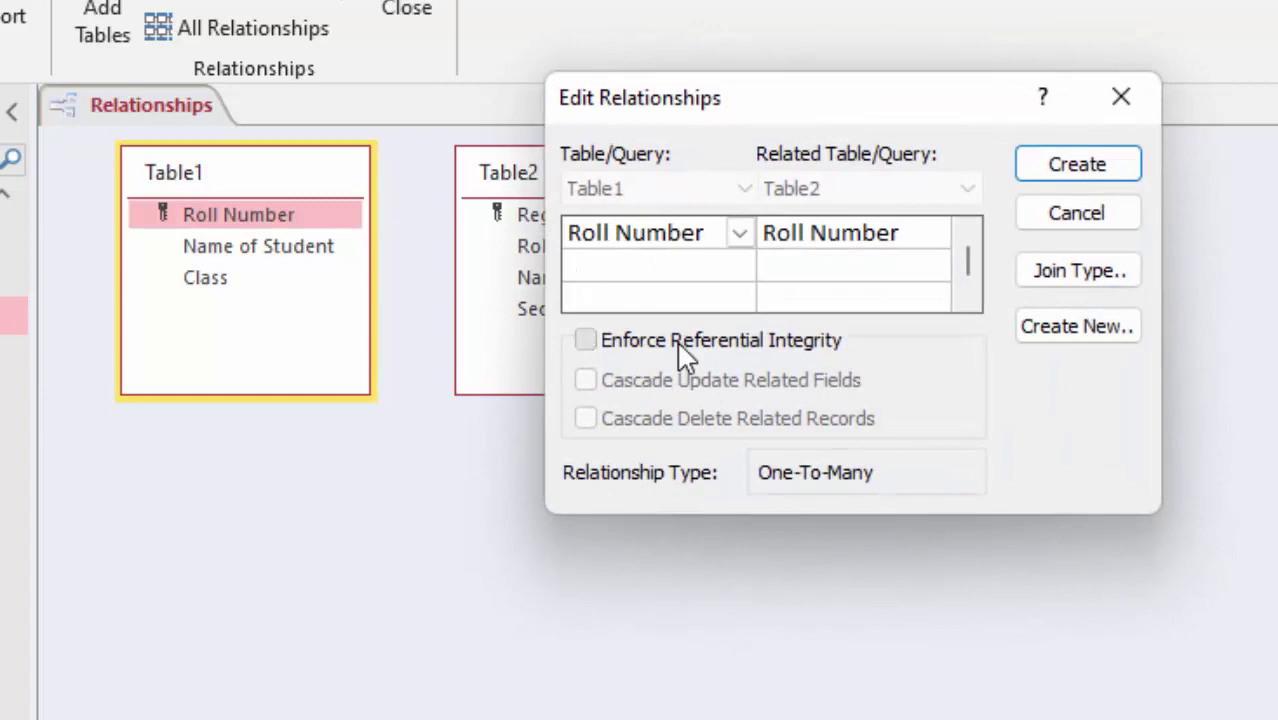
click(675, 382)
click(676, 418)
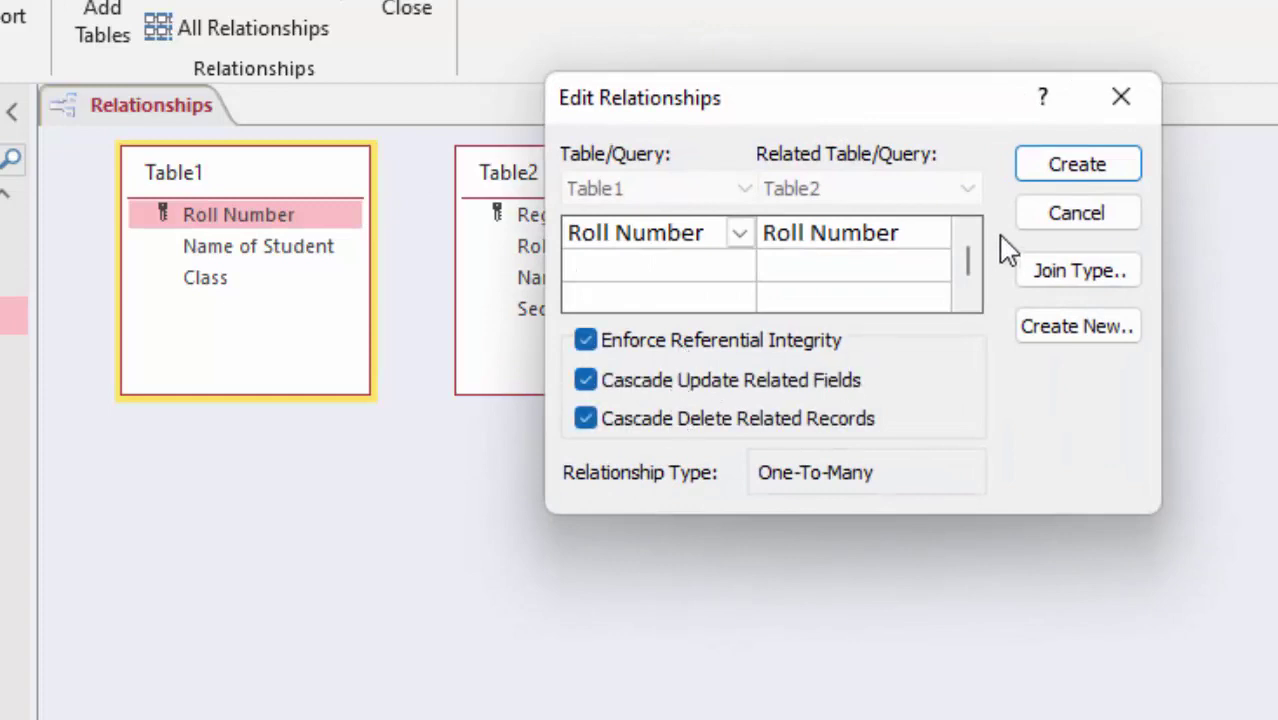
click(1045, 172)
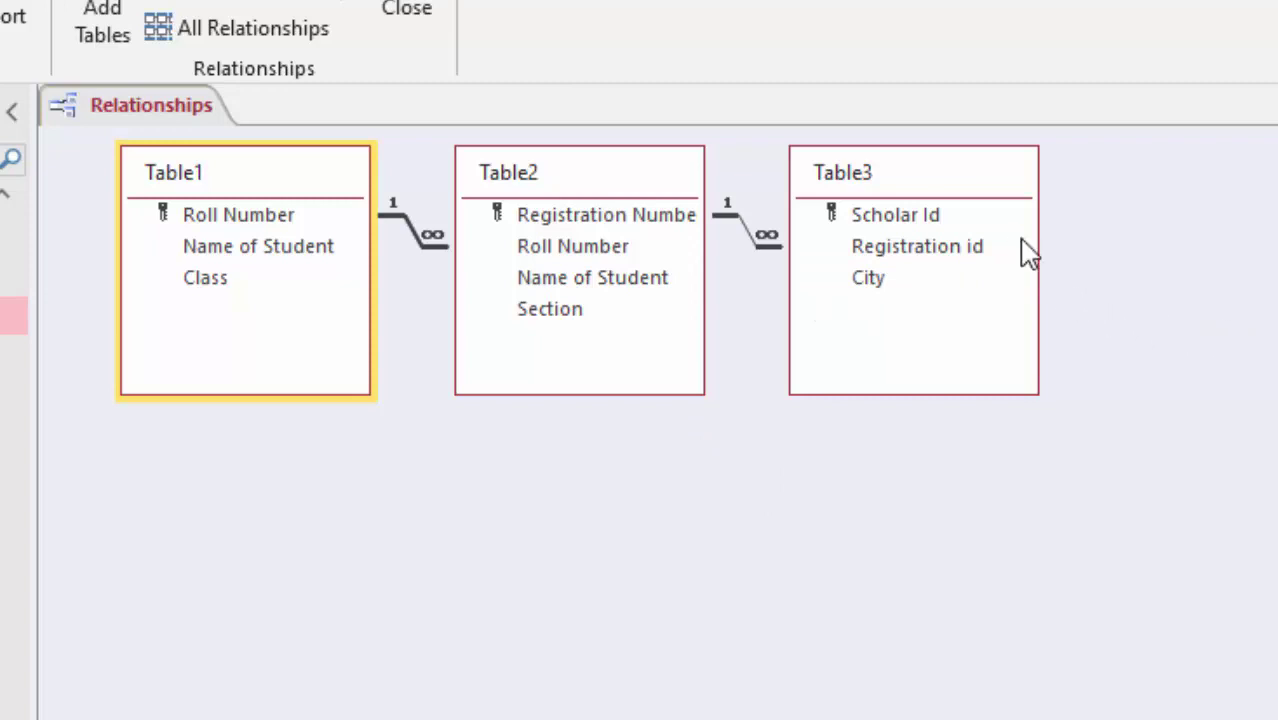
key(Up)
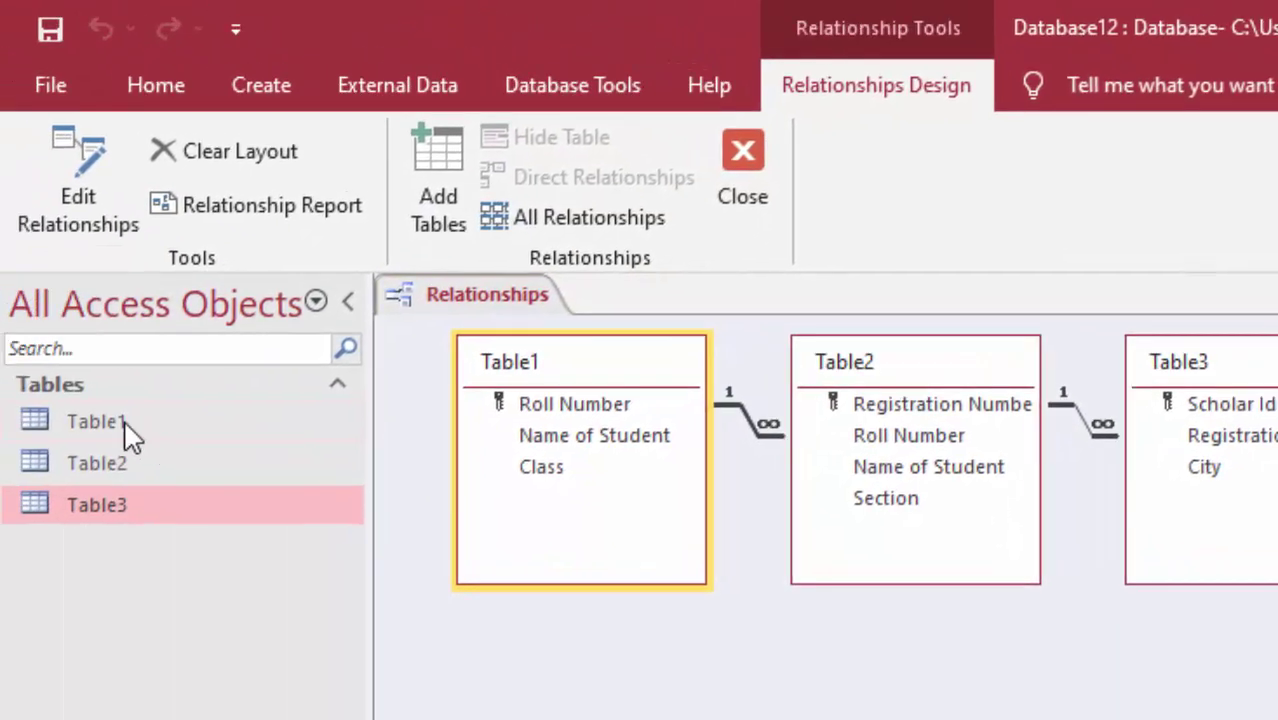
Open Table1's datasheet and expand Ram's record to show Table2 entry 1111, Section A.
double_click(126, 422)
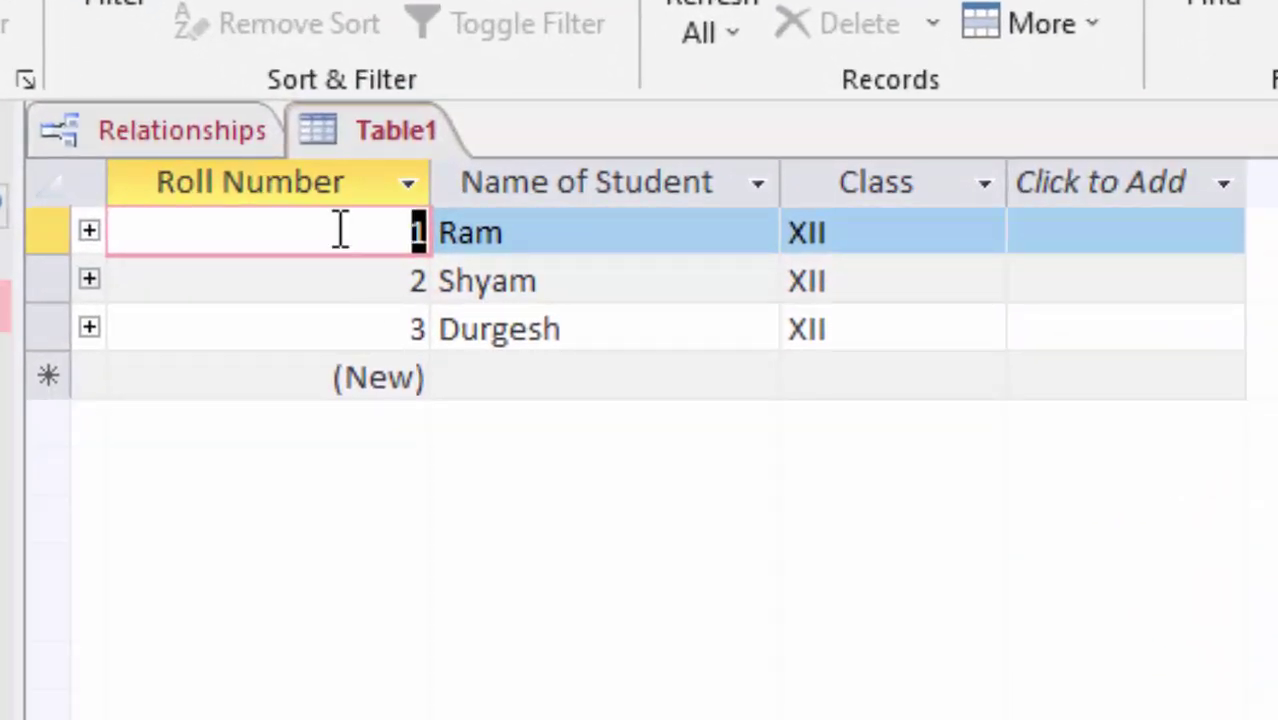
click(340, 230)
click(522, 228)
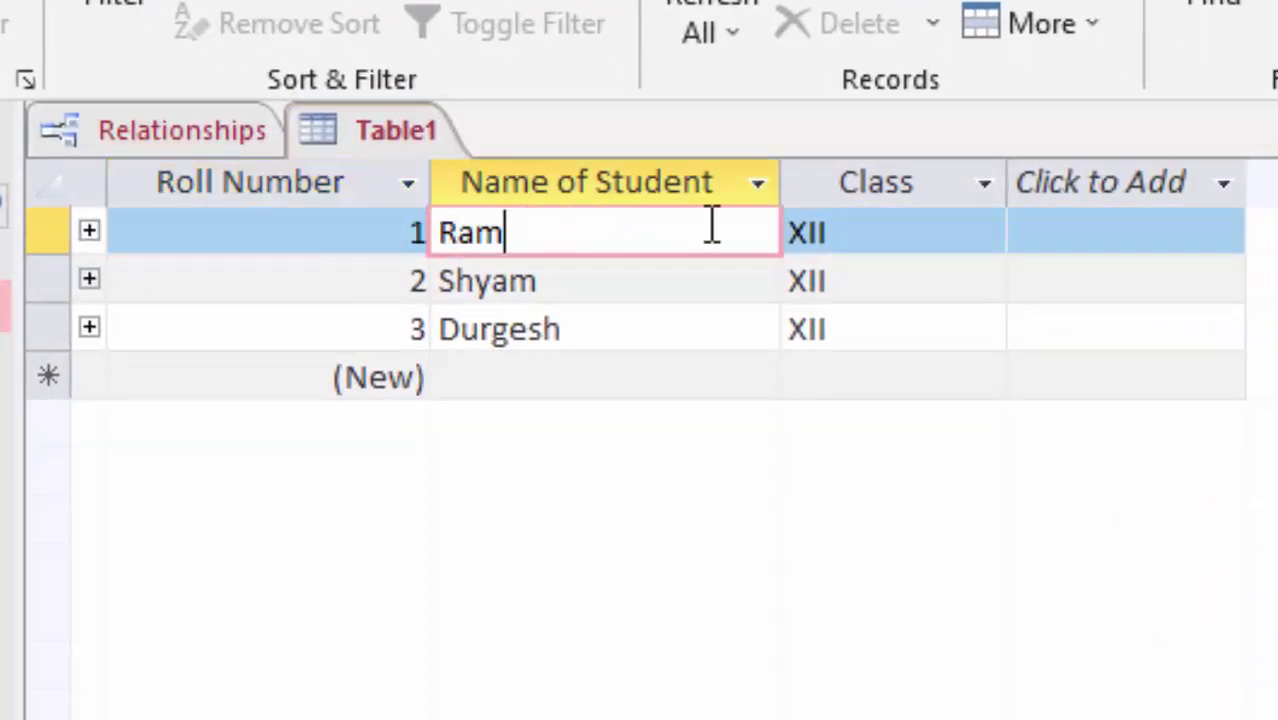
click(845, 237)
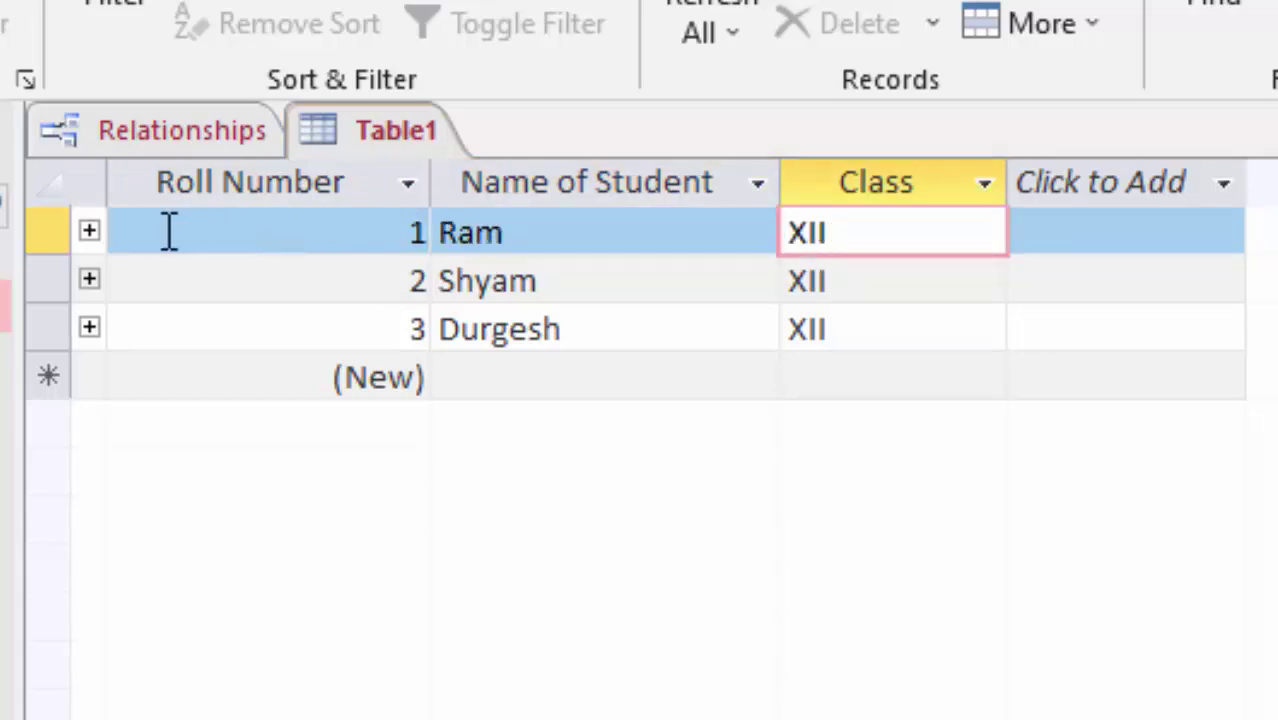
click(89, 231)
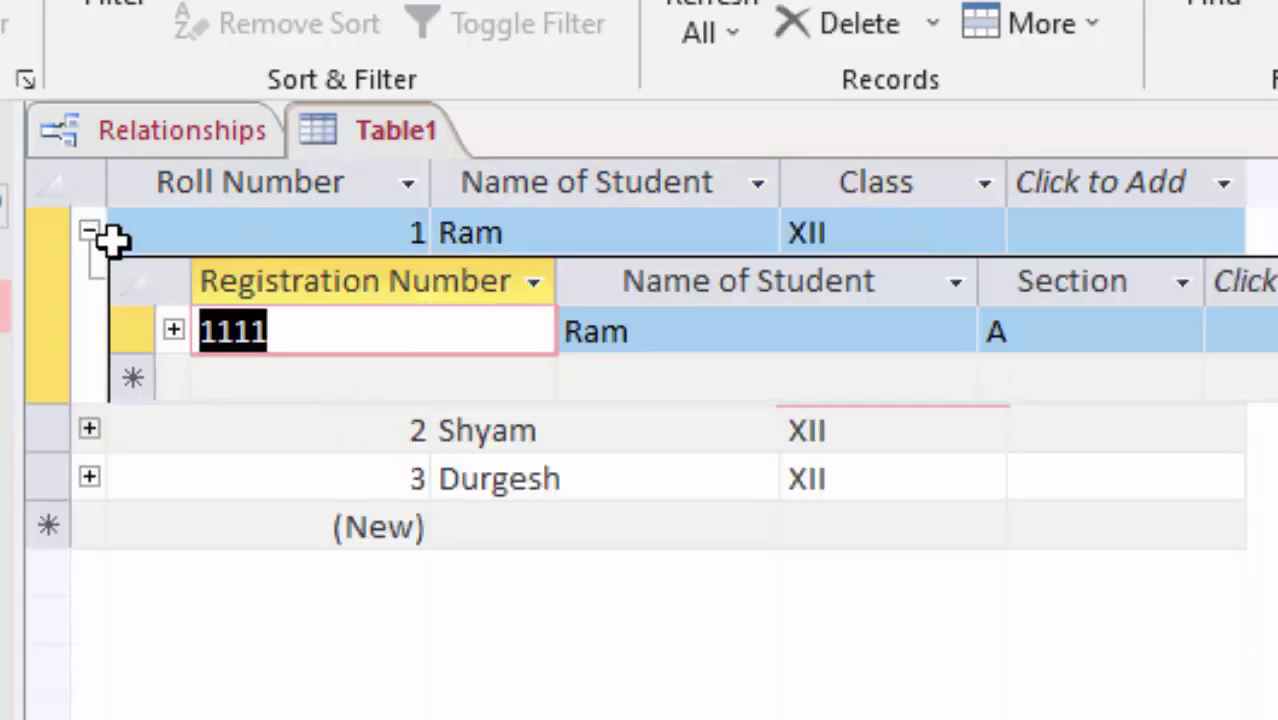
click(401, 334)
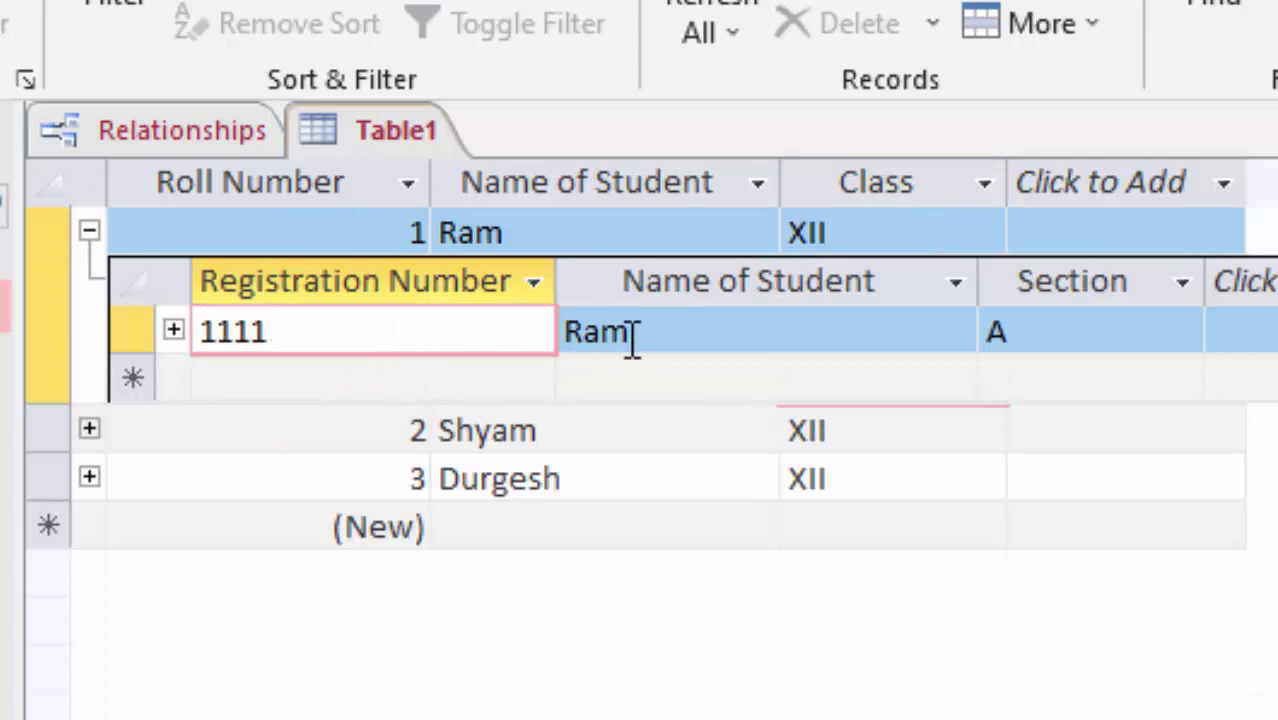
click(678, 331)
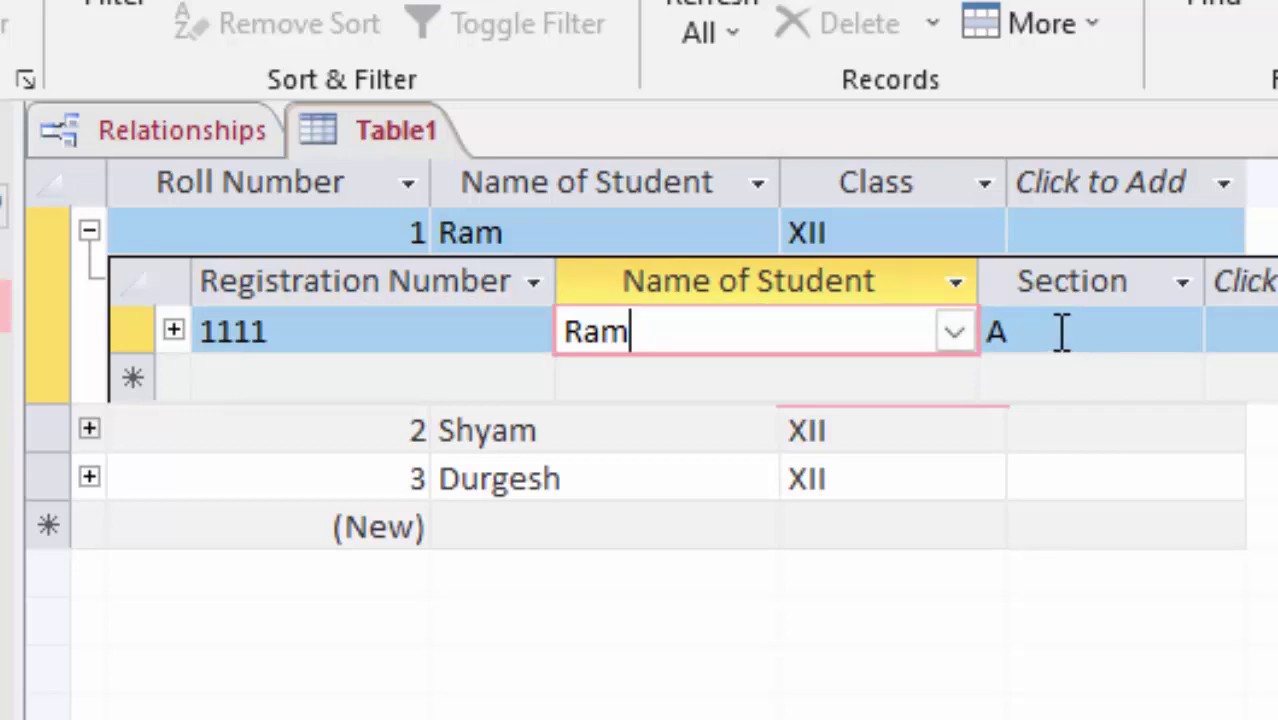
Expand 1111 to show S1001 Deoria, then Shyam's 1112 to show S1002 Gorakhpur.
click(174, 334)
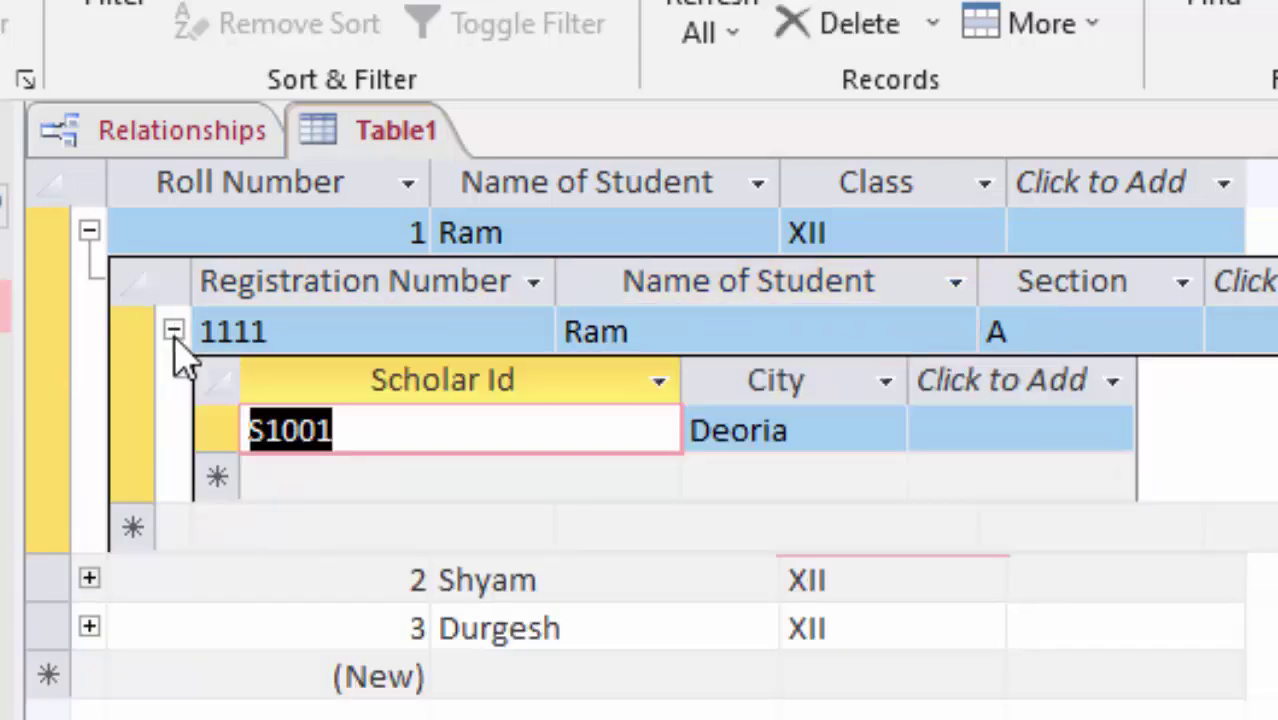
click(422, 432)
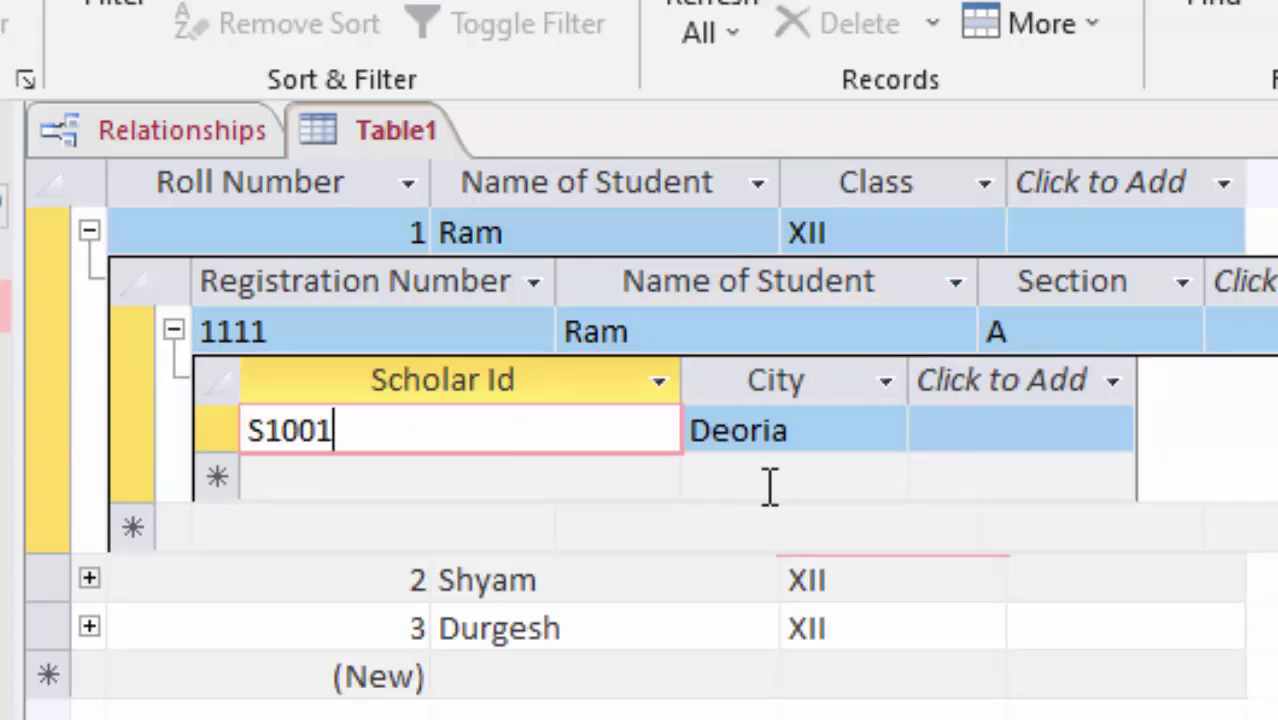
click(822, 432)
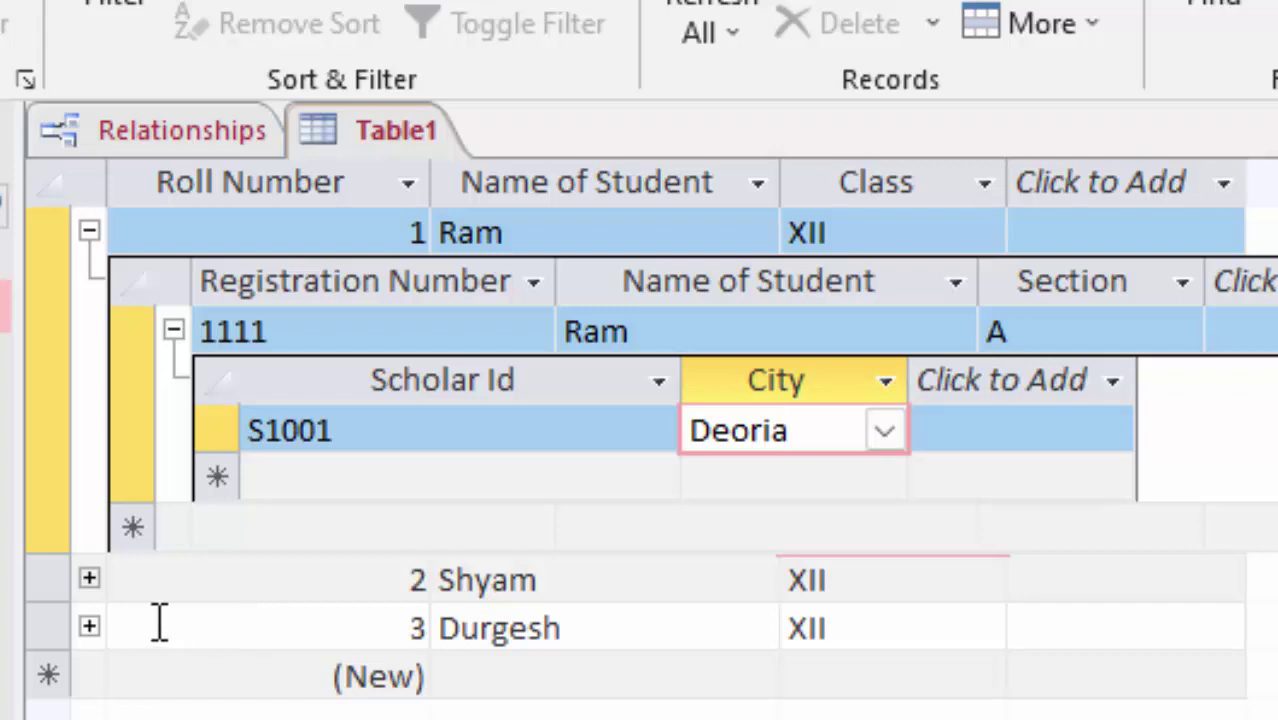
click(89, 578)
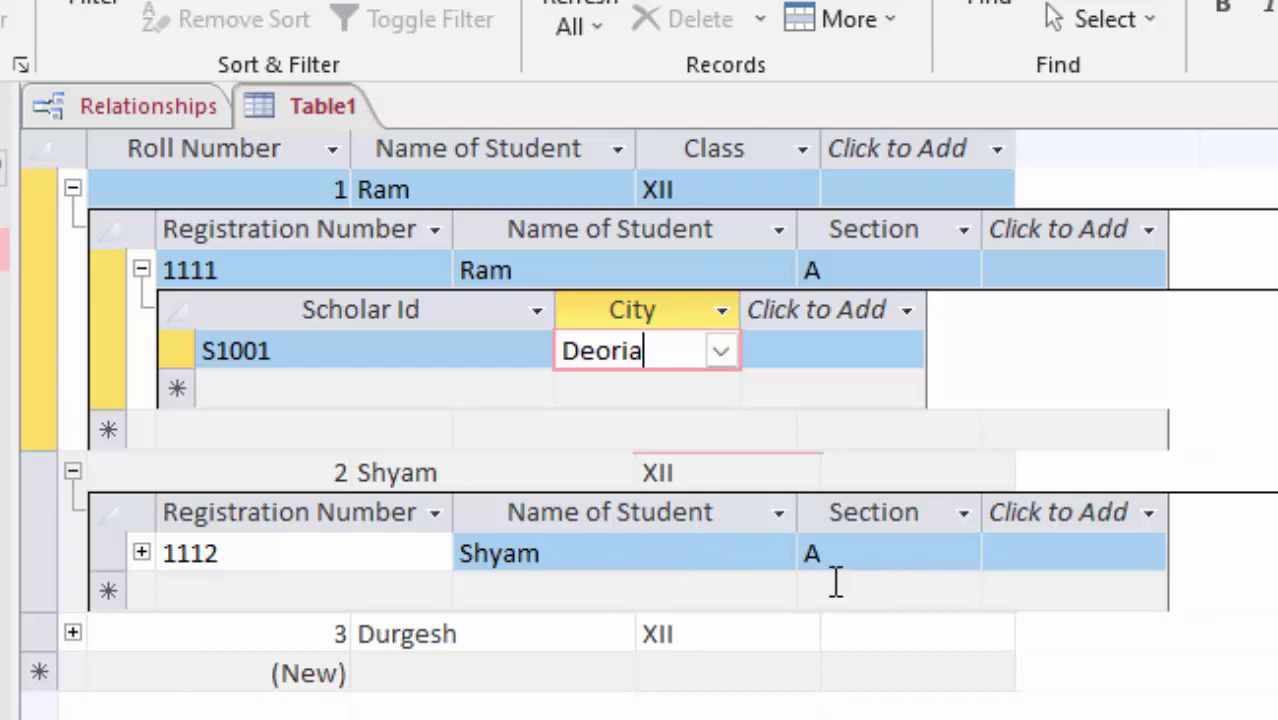
click(141, 552)
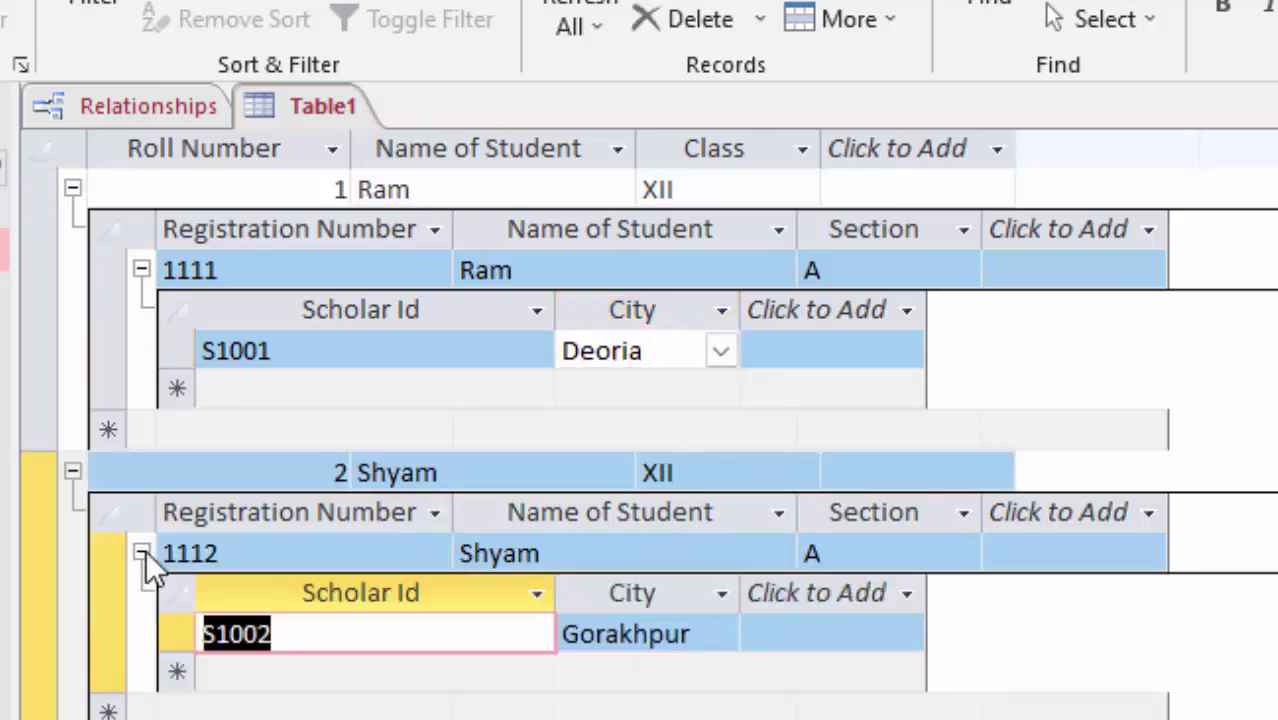
click(395, 636)
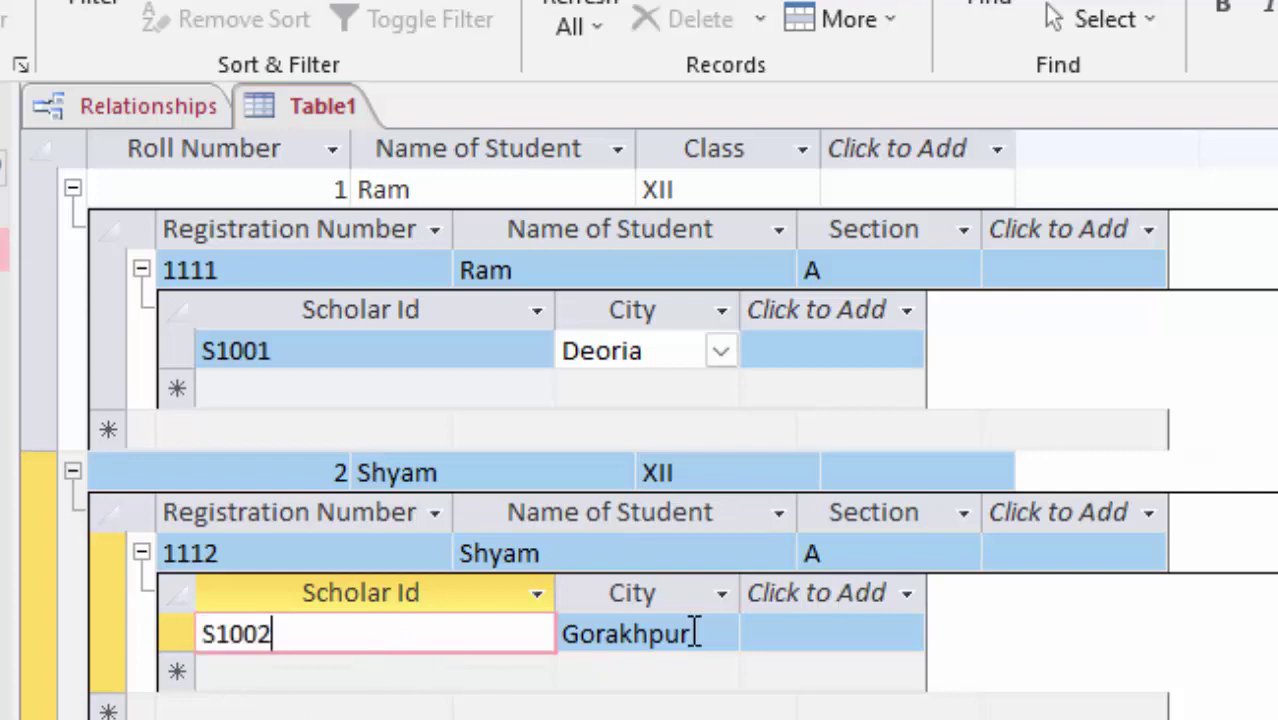